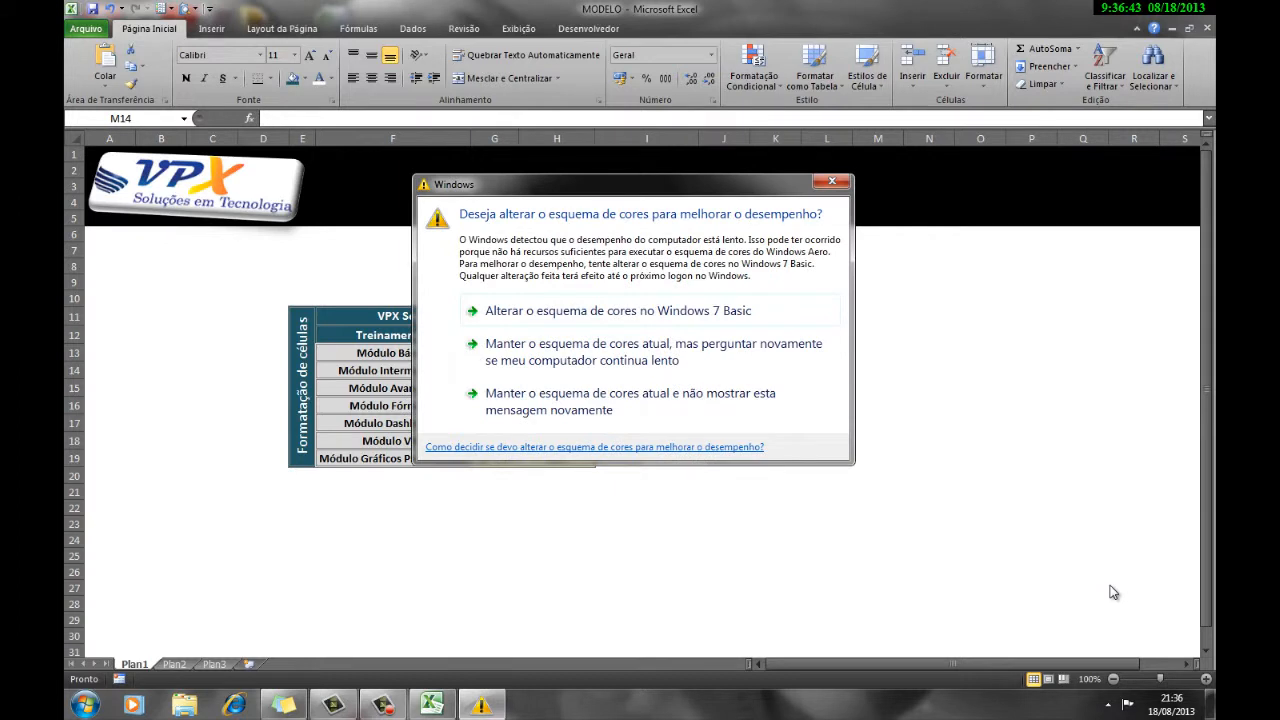
Dismiss the Windows performance warning, keeping the current color scheme and not showing the message again.
key(Escape)
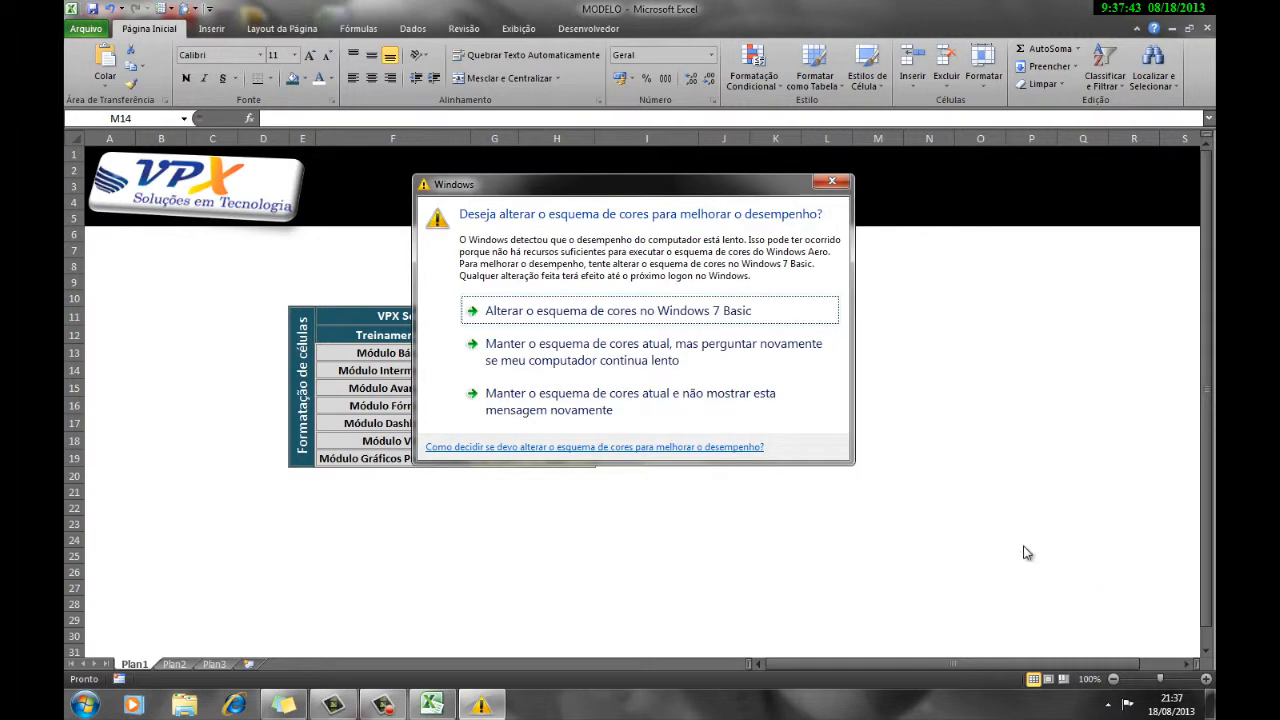
click(697, 398)
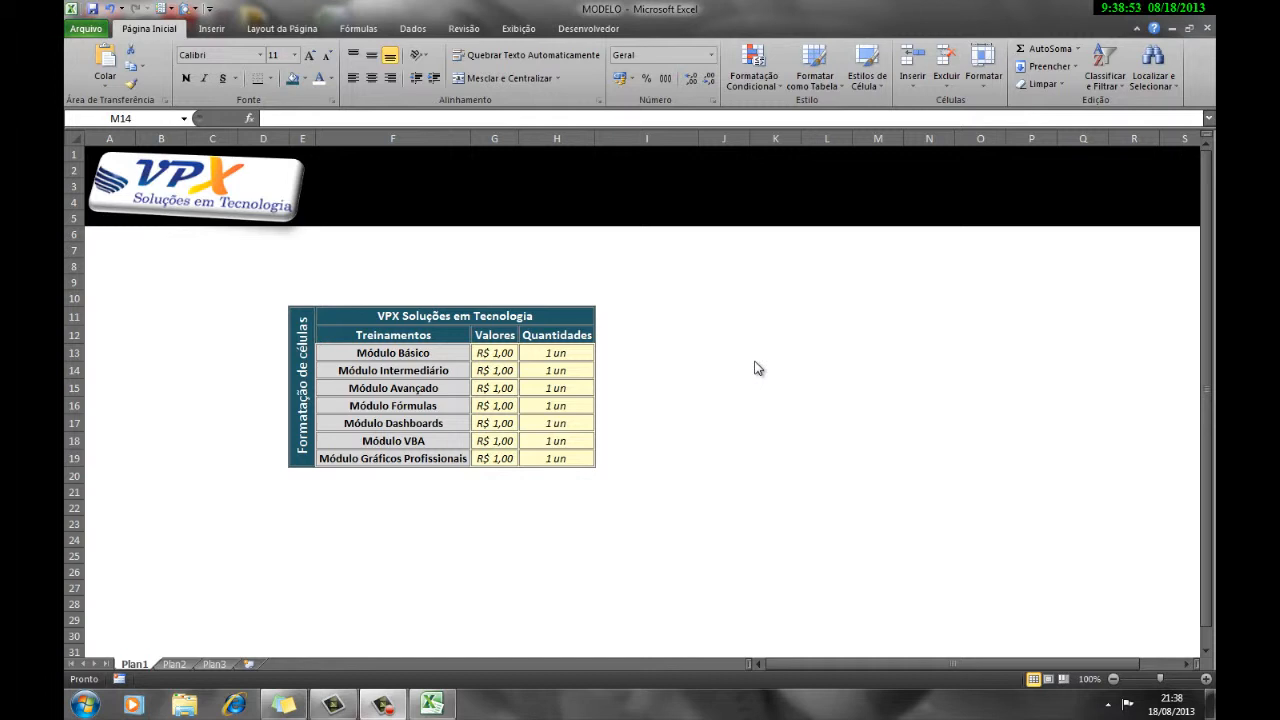
Enter the column headers TREINAMENTOS, VALORES and QUANTIDADES in cells K12, L12 and M12.
click(733, 333)
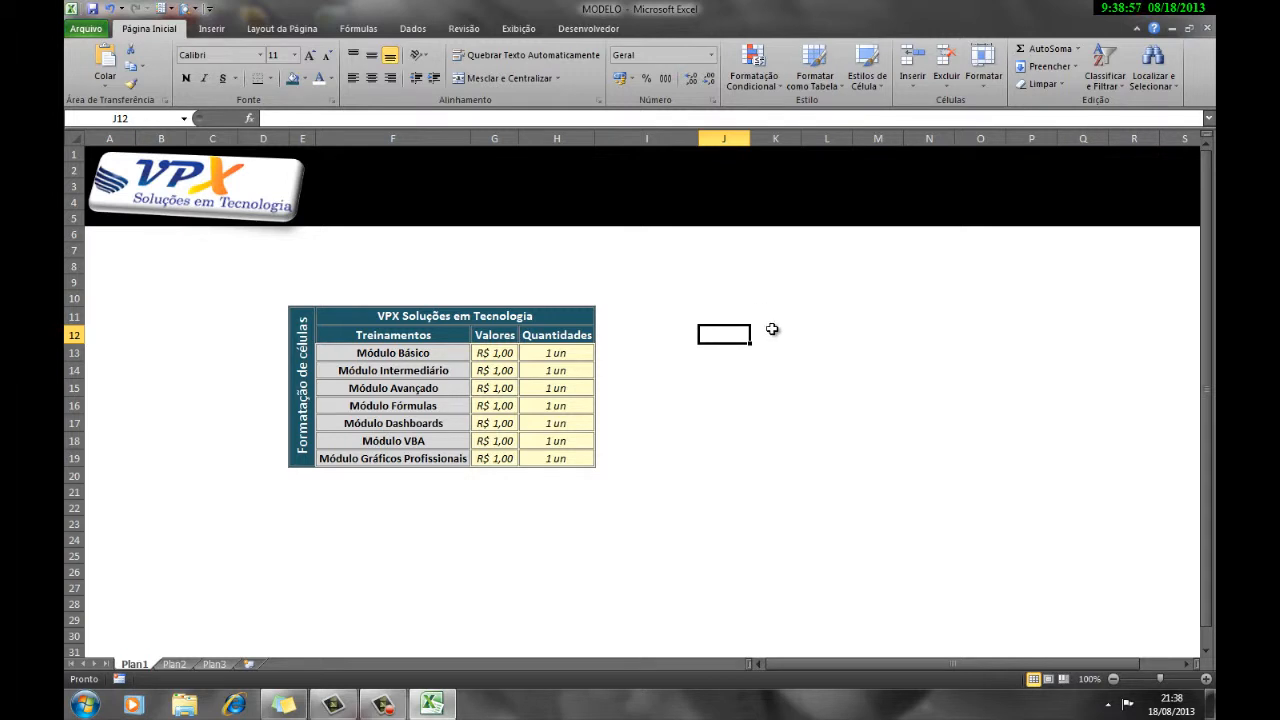
click(771, 329)
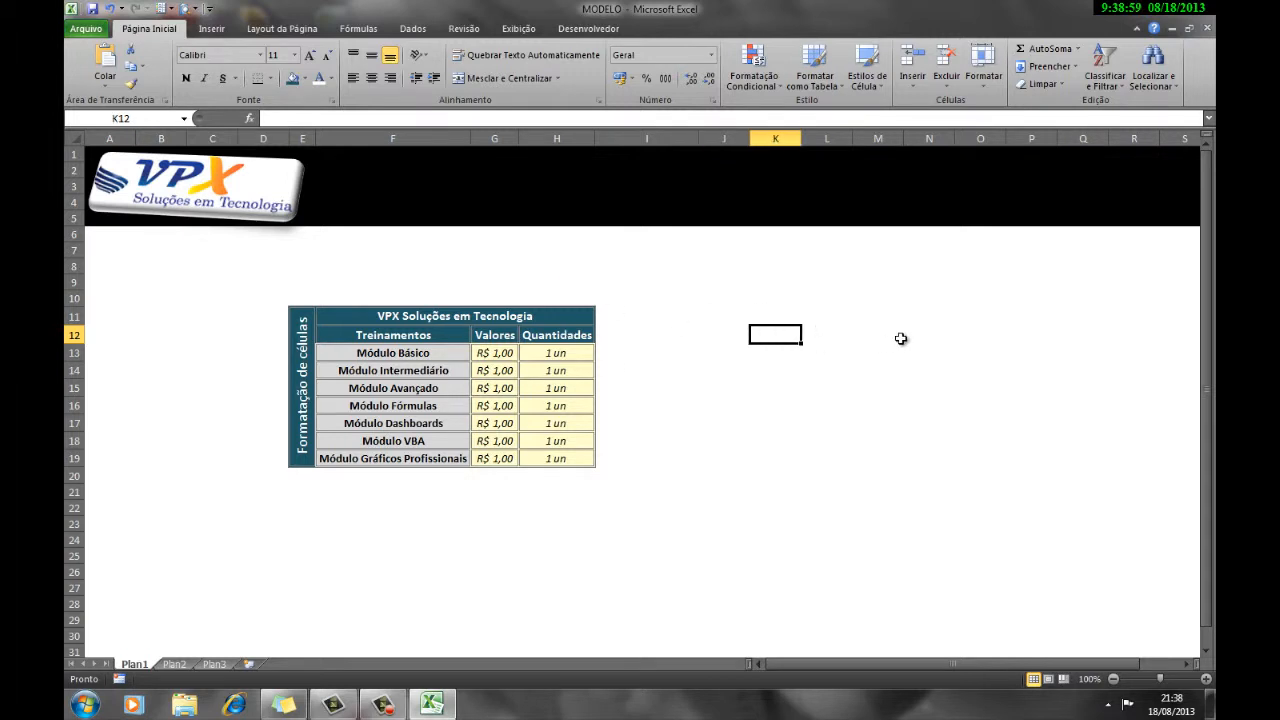
text(T)
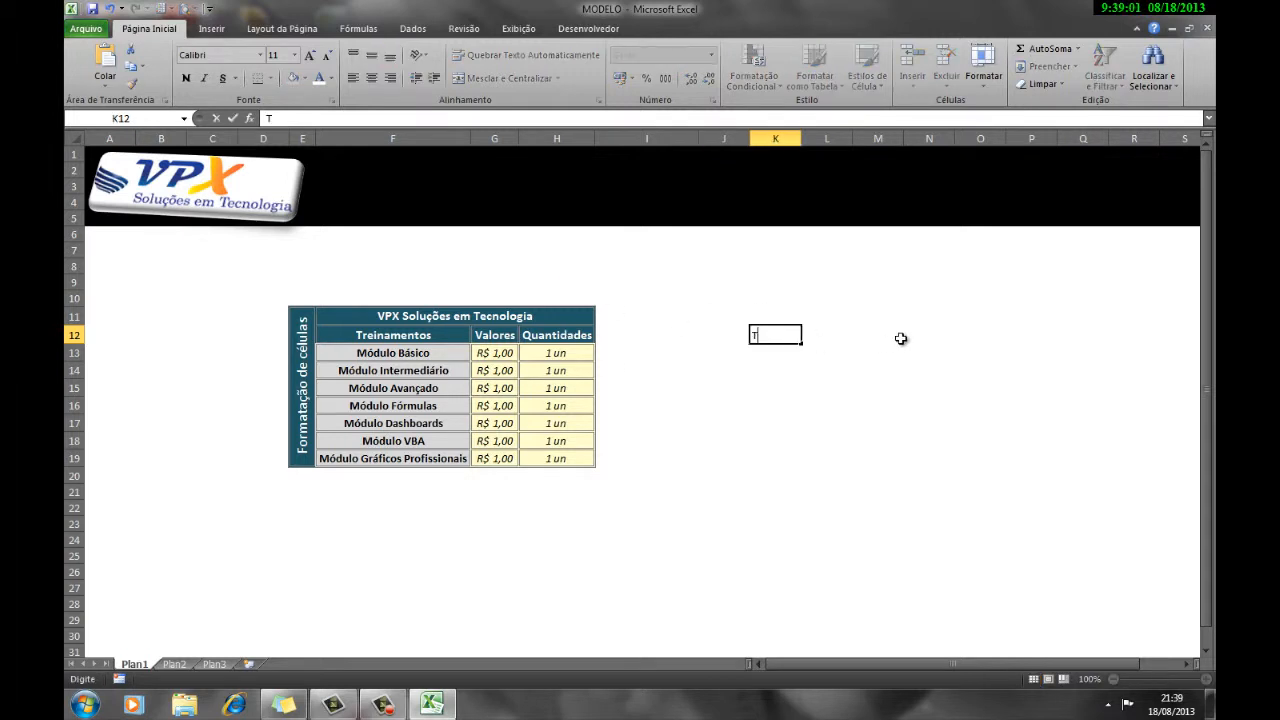
text(REINAMENTOS)
key(Tab)
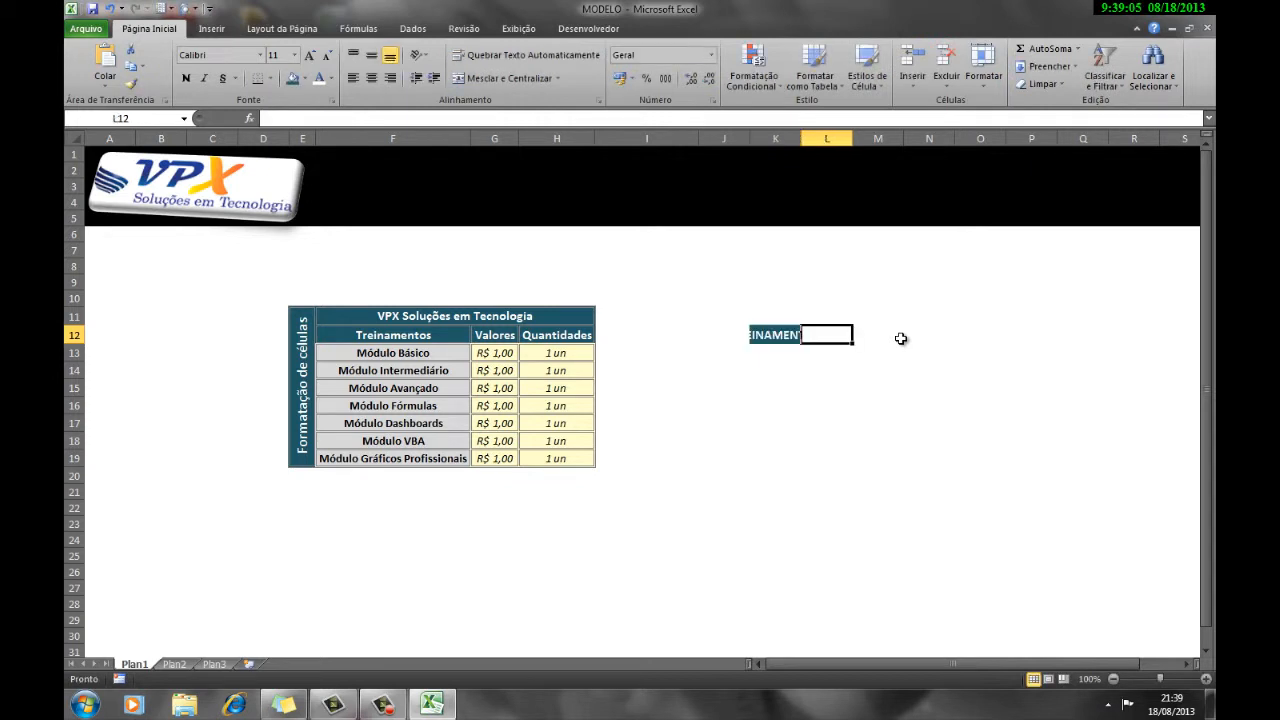
text(VALORES)
key(Tab)
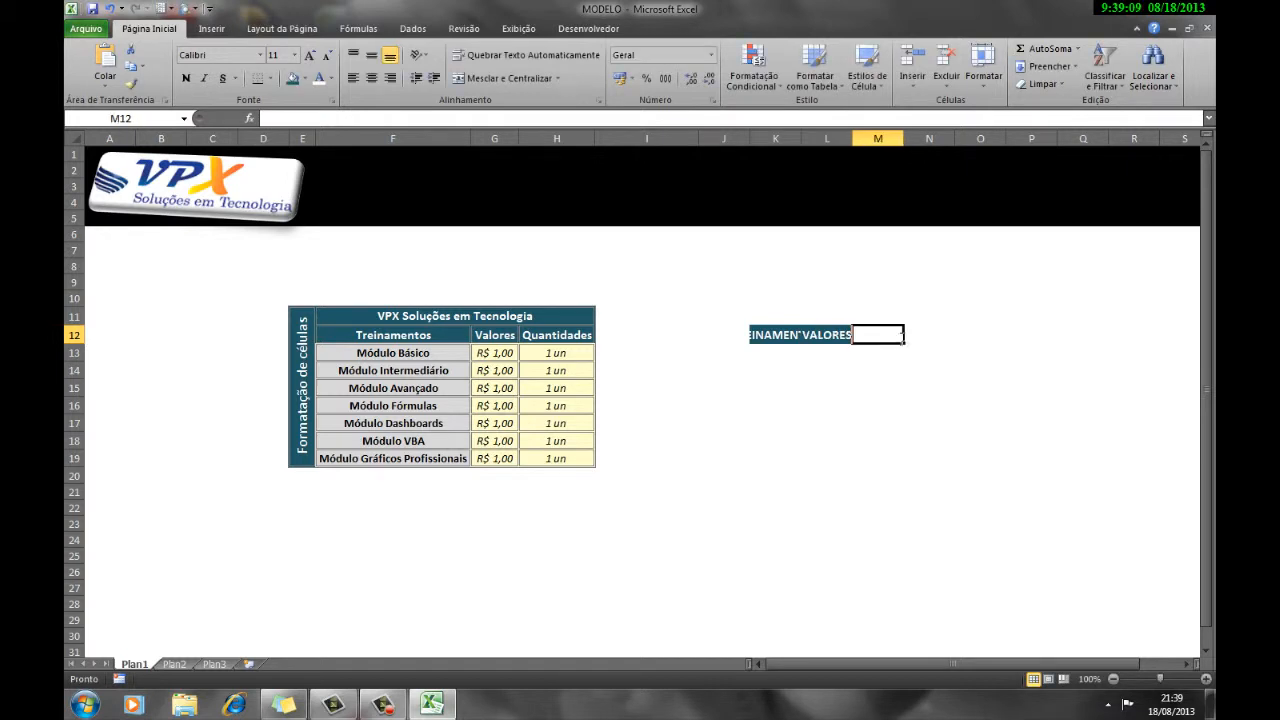
text(QUANTIDADES)
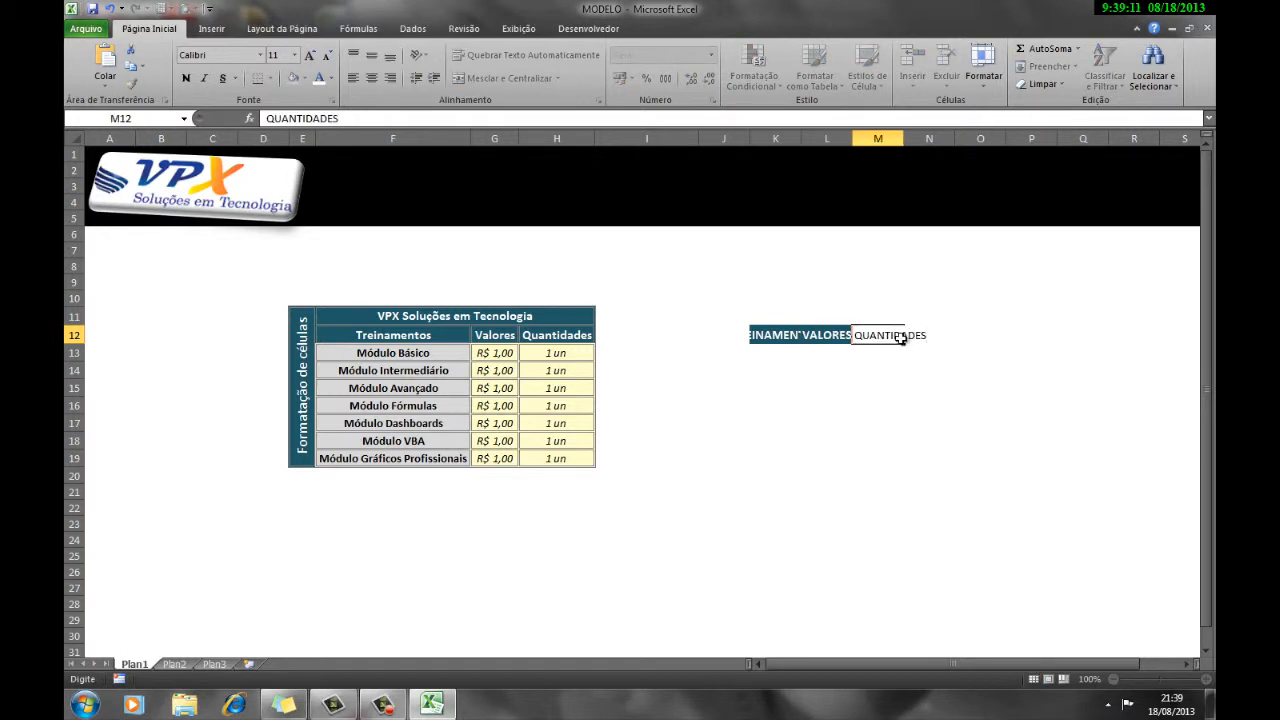
key(Return)
Clear the formats of the range J10:N20 around the new headers, keeping their contents.
click(728, 331)
drag(728, 331, 906, 364)
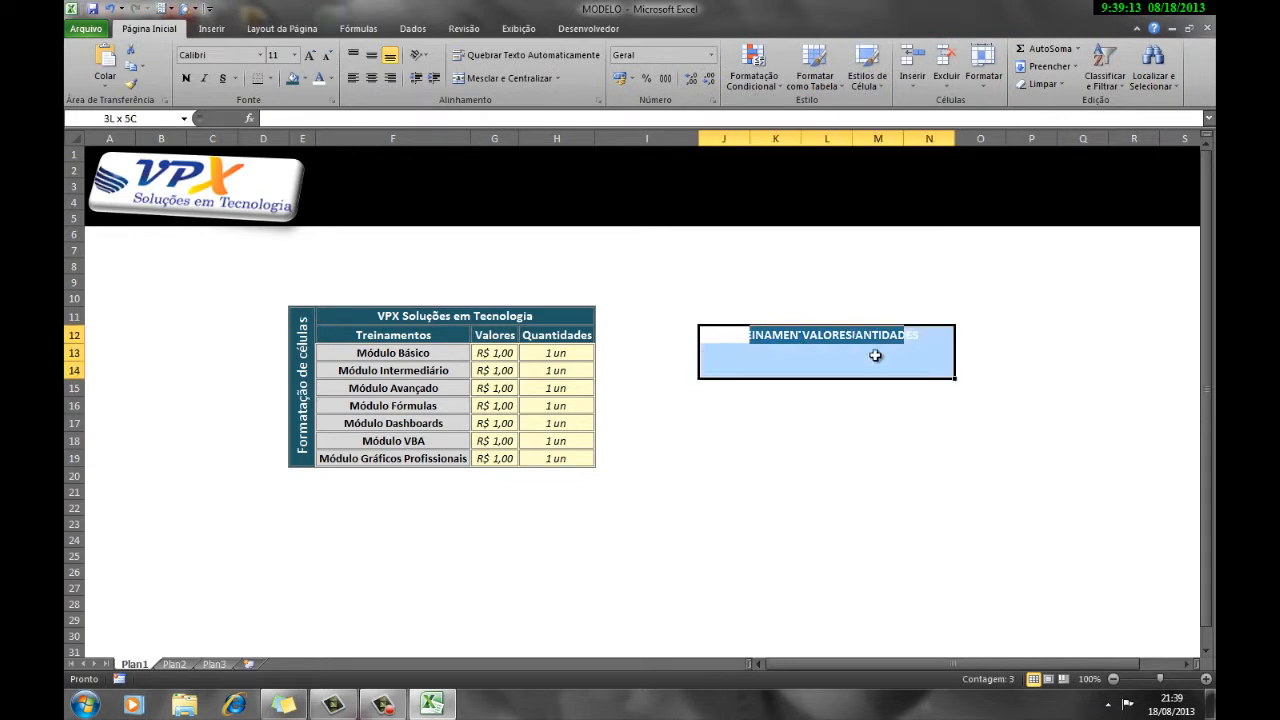
drag(715, 299, 920, 471)
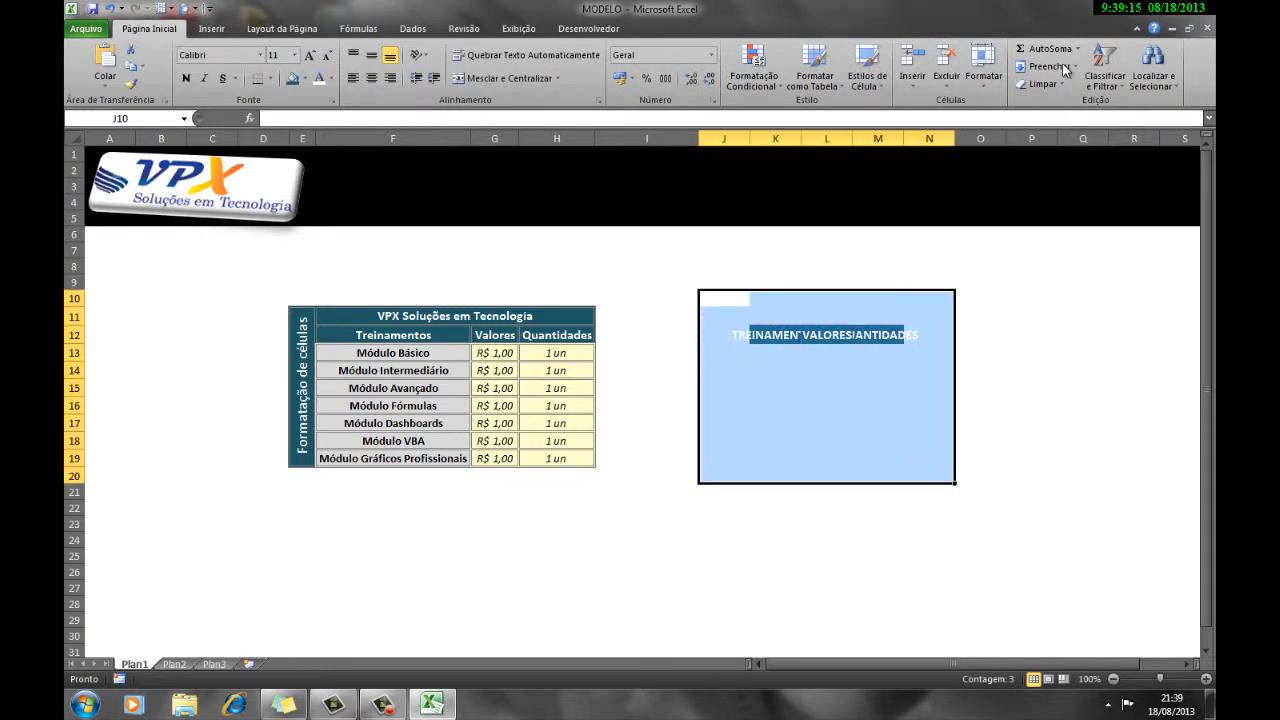
click(1040, 84)
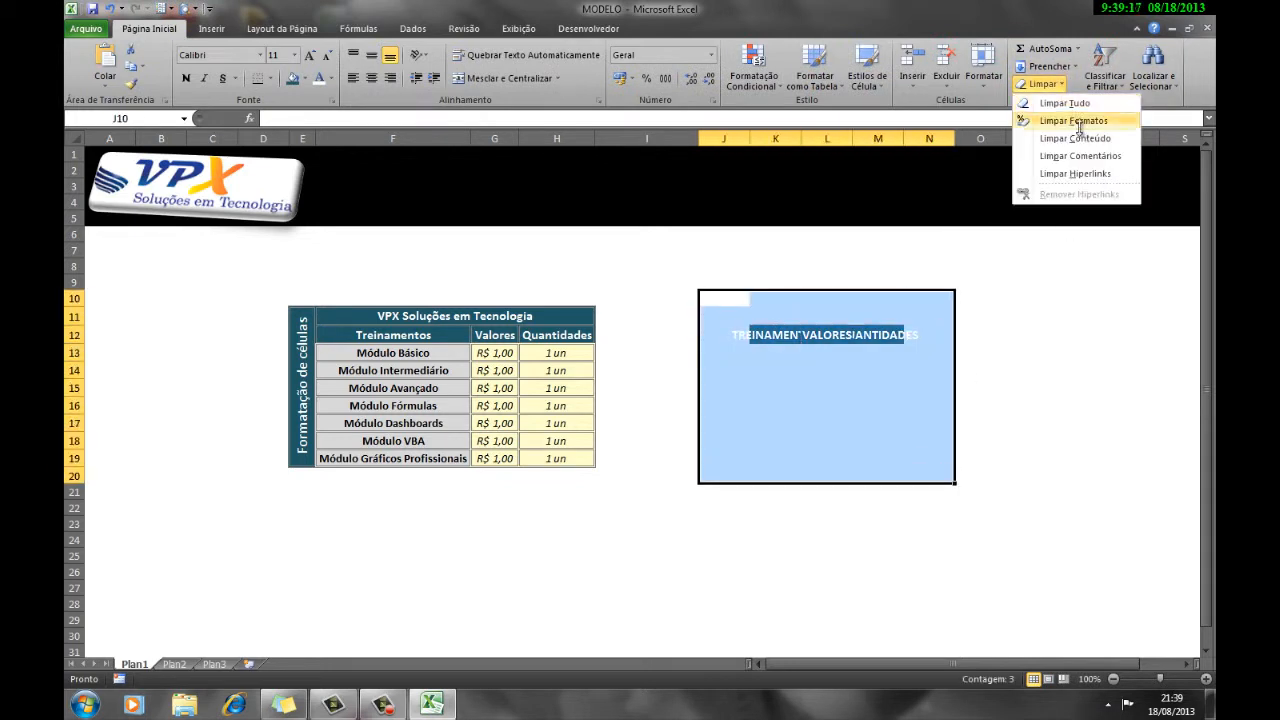
click(1073, 120)
Enter MÓDULO BÁSICO in cell K13 and MÓDULO INTERMEDIÁRIO in cell K14.
click(783, 357)
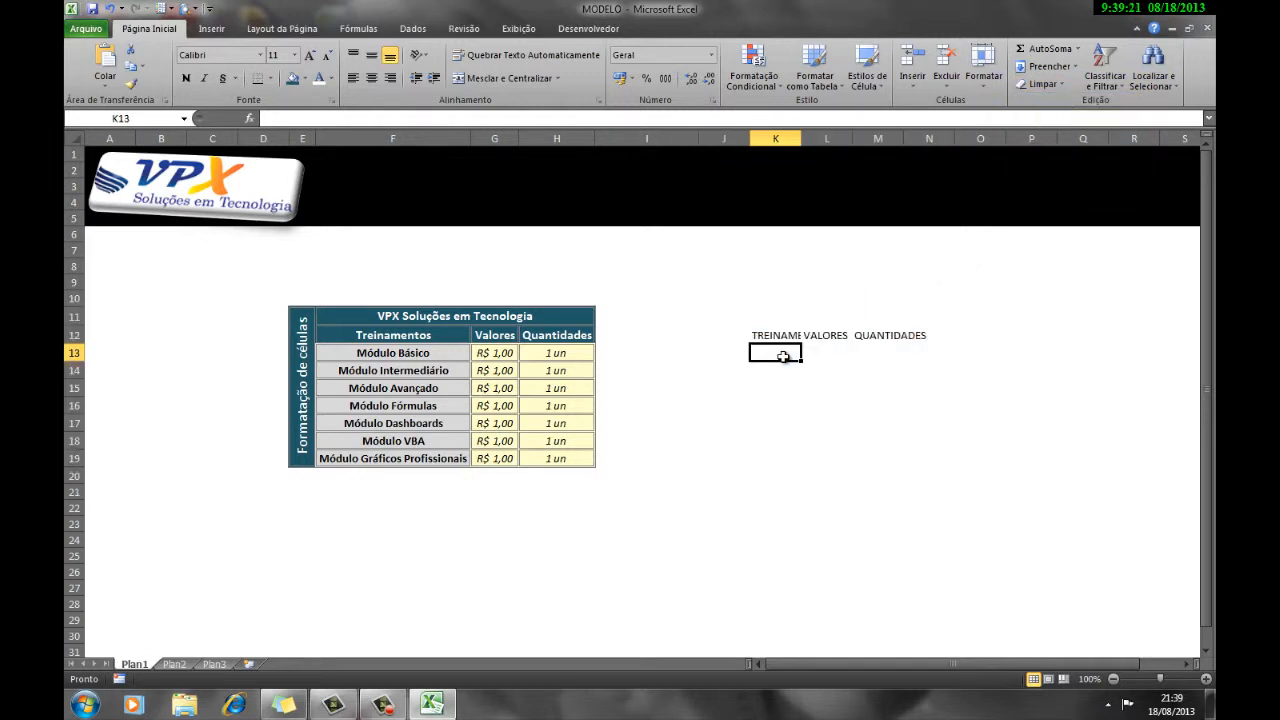
text(MÓDULO B)
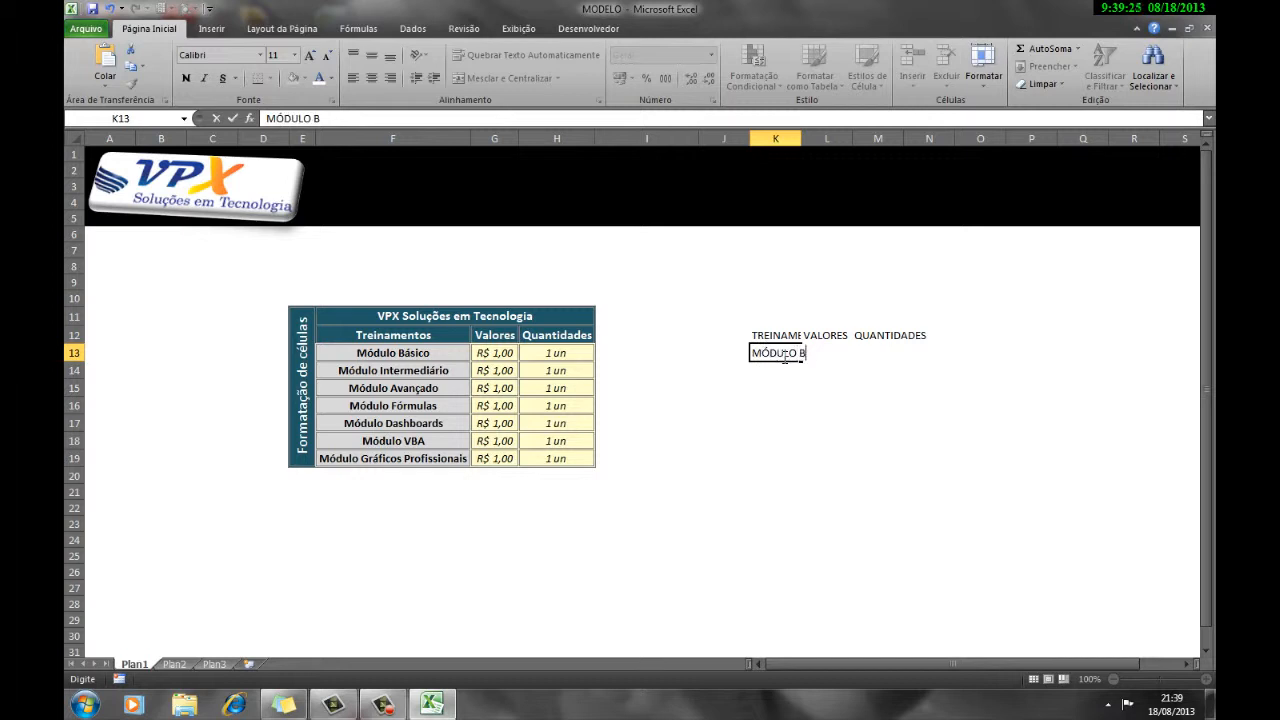
text(ÁSICO)
key(Return)
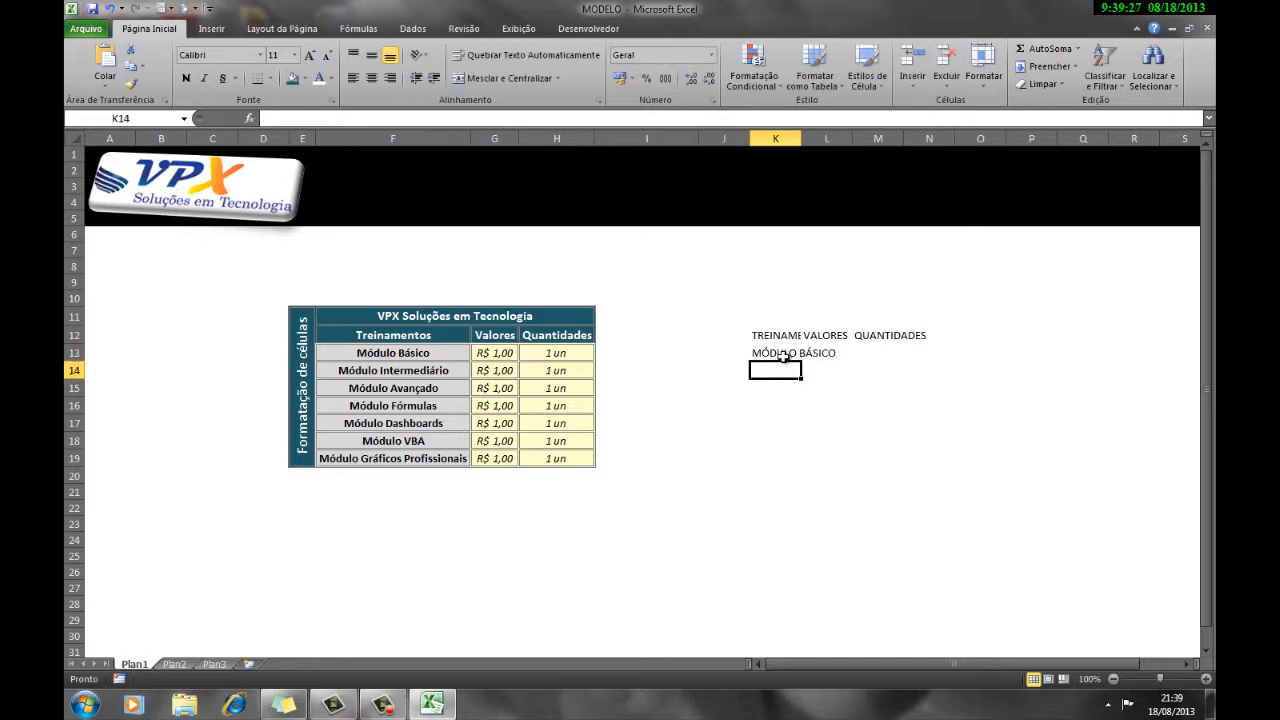
text(MÓDULO)
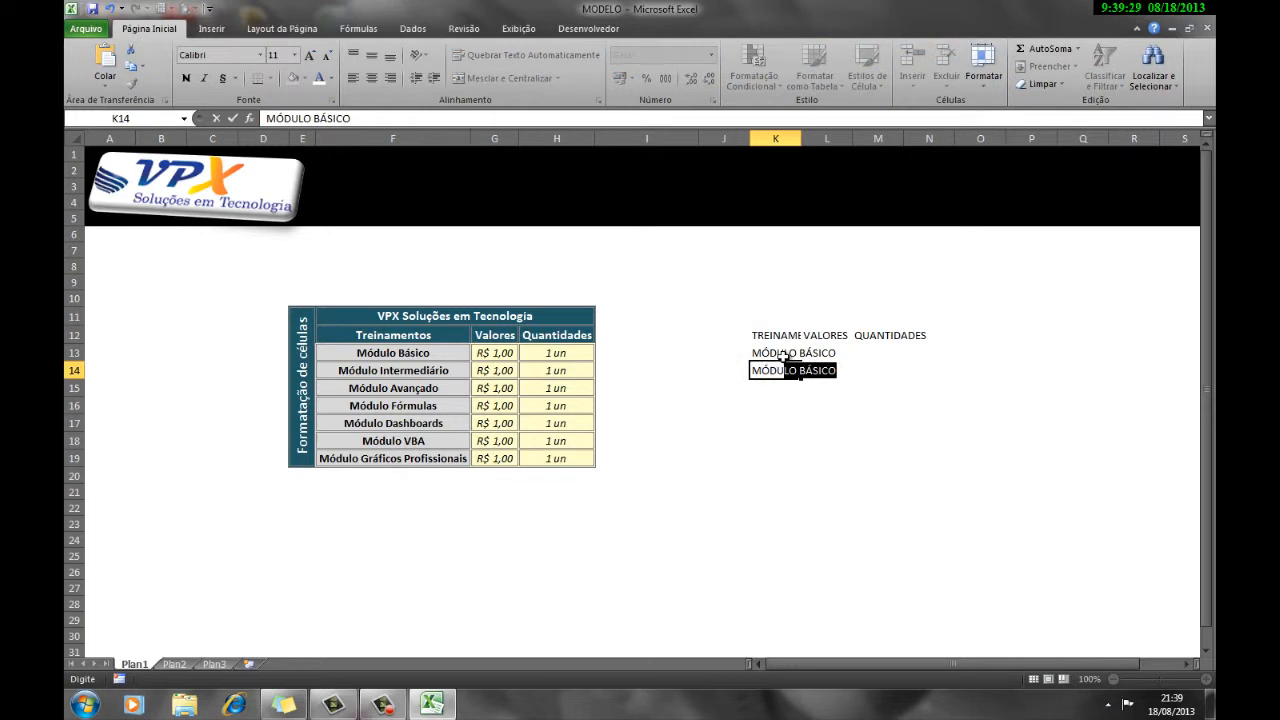
text(ERME)
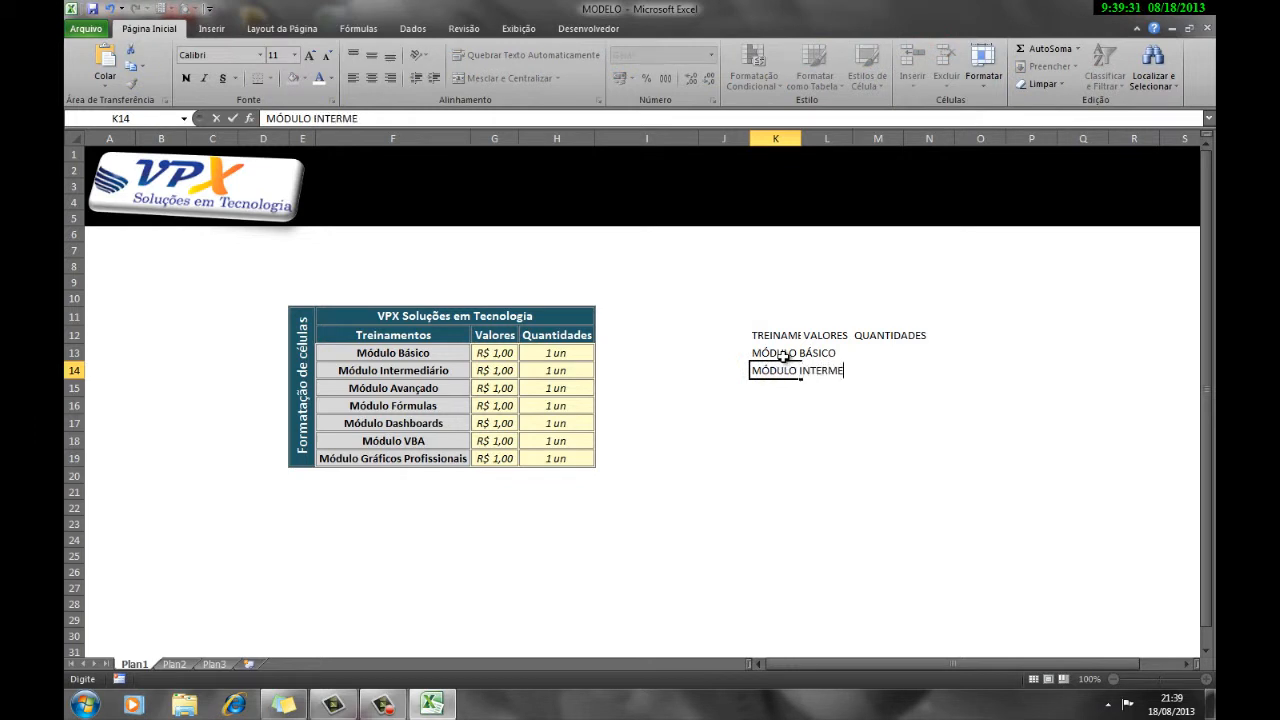
text(DIÁRIO)
key(Return)
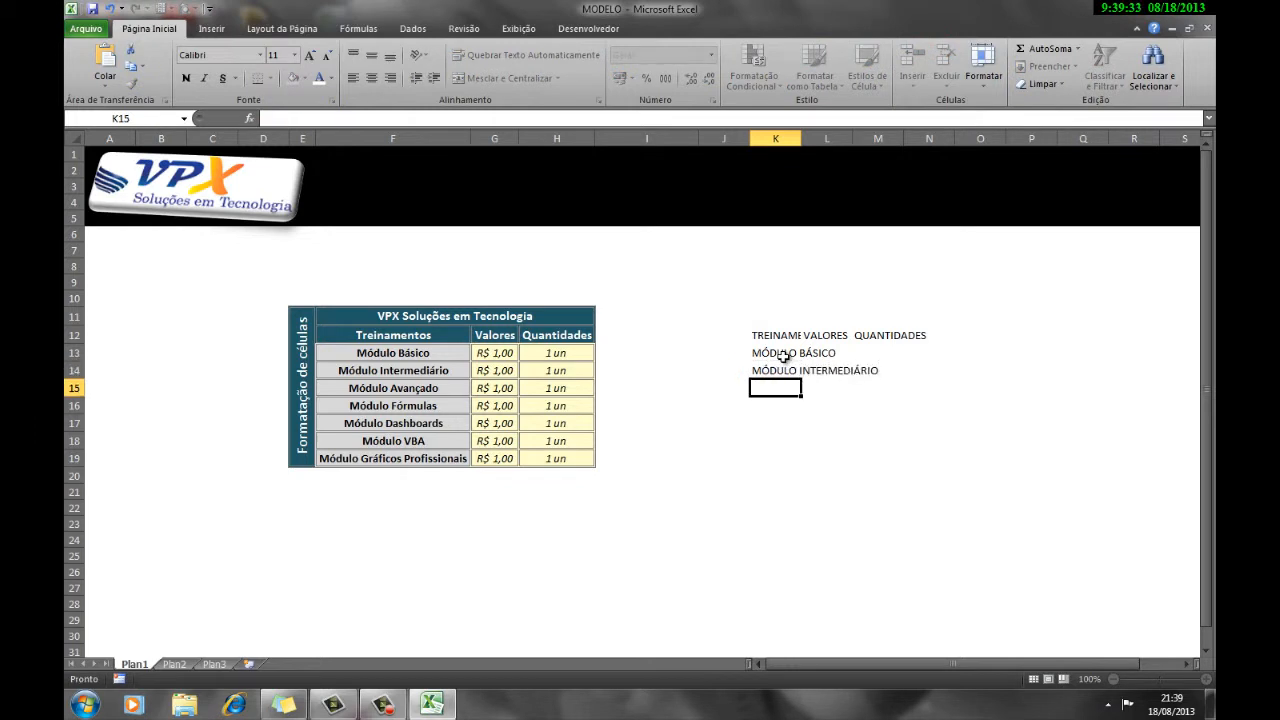
Enter MÓDULO AVANÇADO in cell K15 and MÓDULO FÓRMULAS in cell K16.
text(MO)
text(ÓDULO)
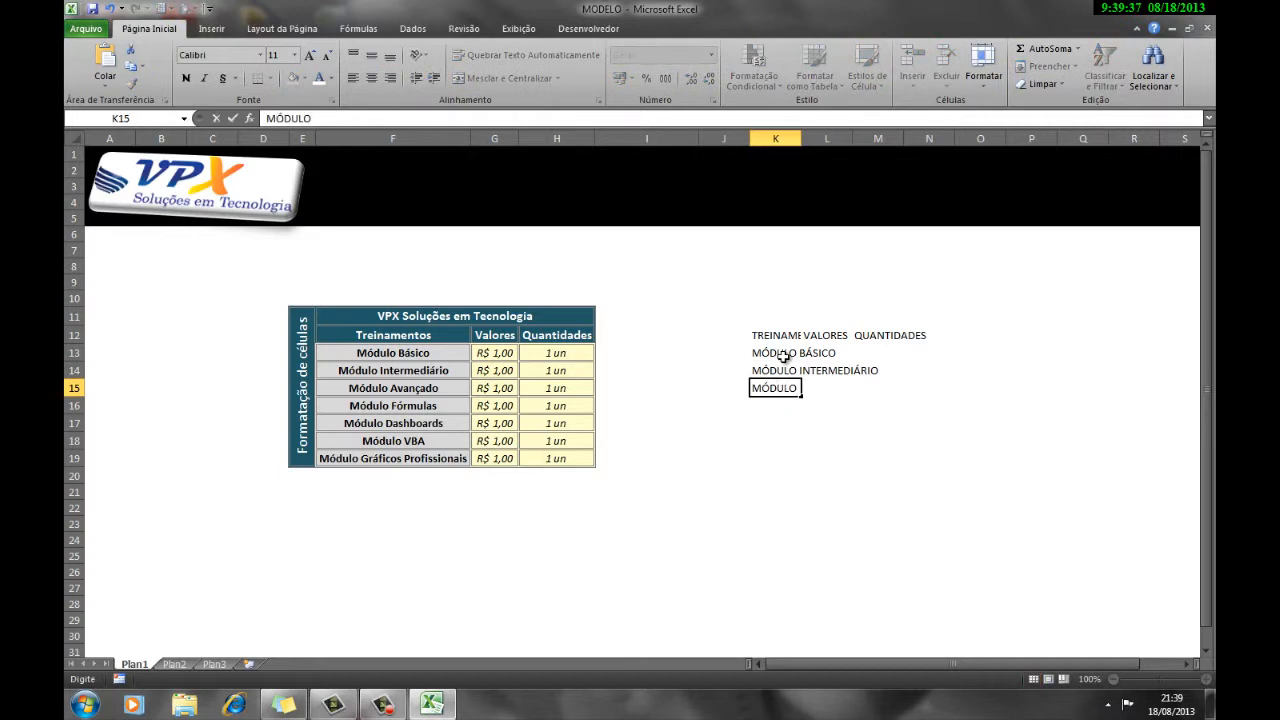
text( AVANÇADO)
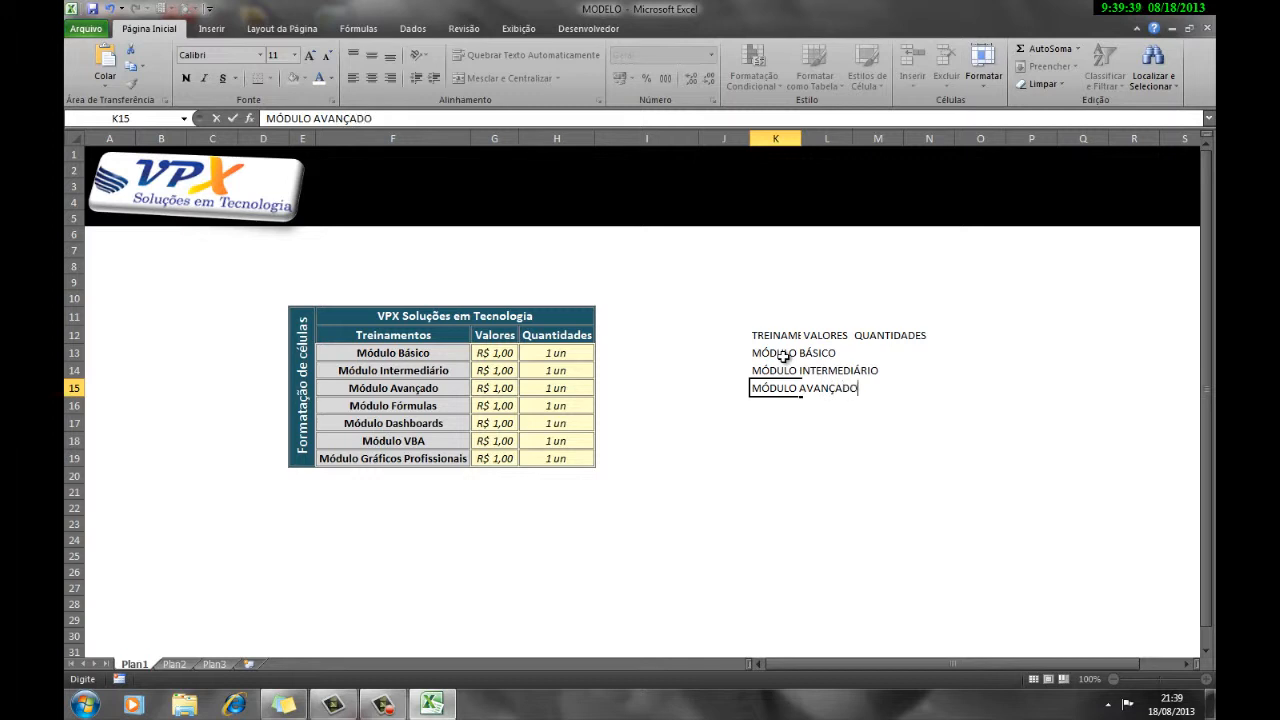
key(Return)
text(MÓD)
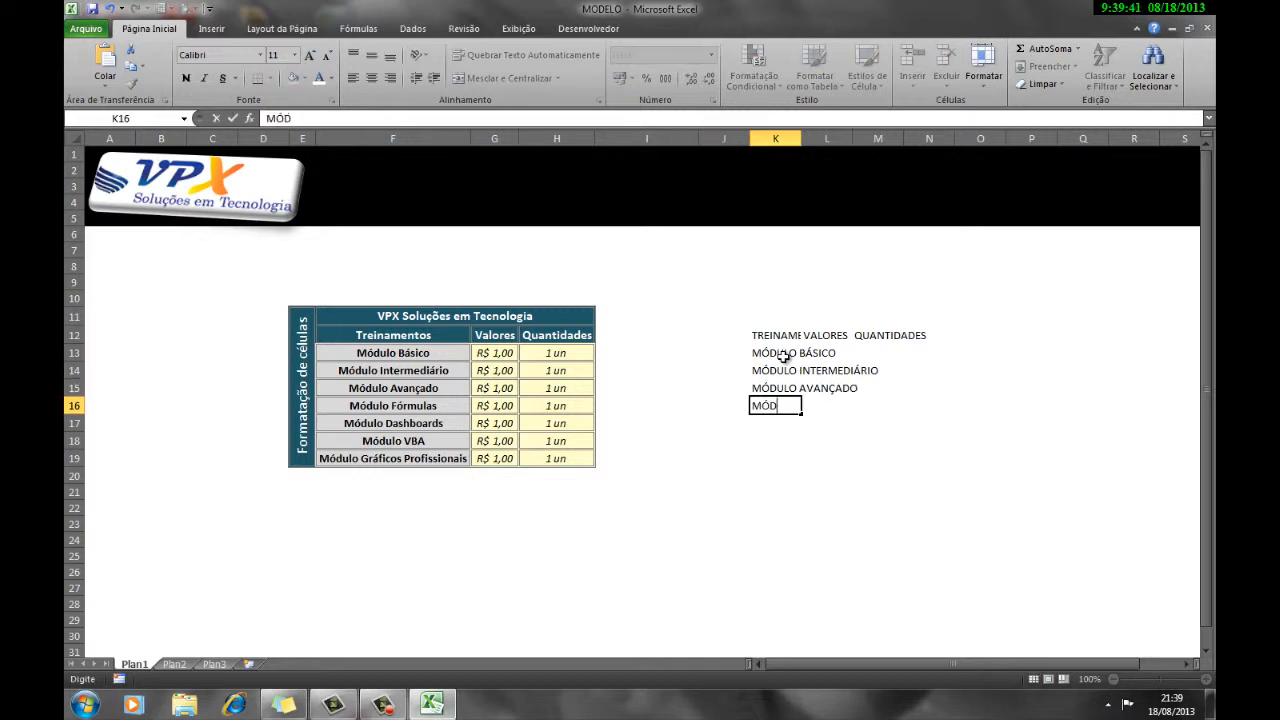
text(ULO)
text( F´R)
key(BackSpace)
key(BackSpace)
key(BackSpace)
text(ÓRMULAS)
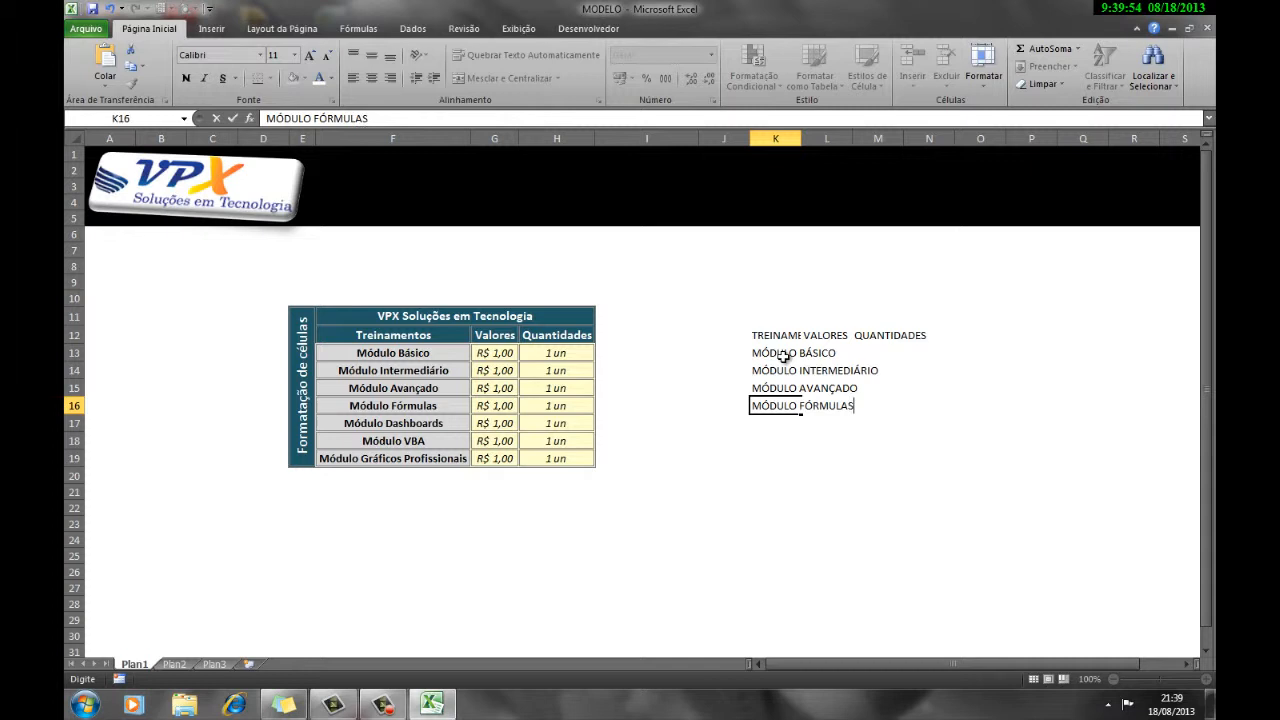
key(Return)
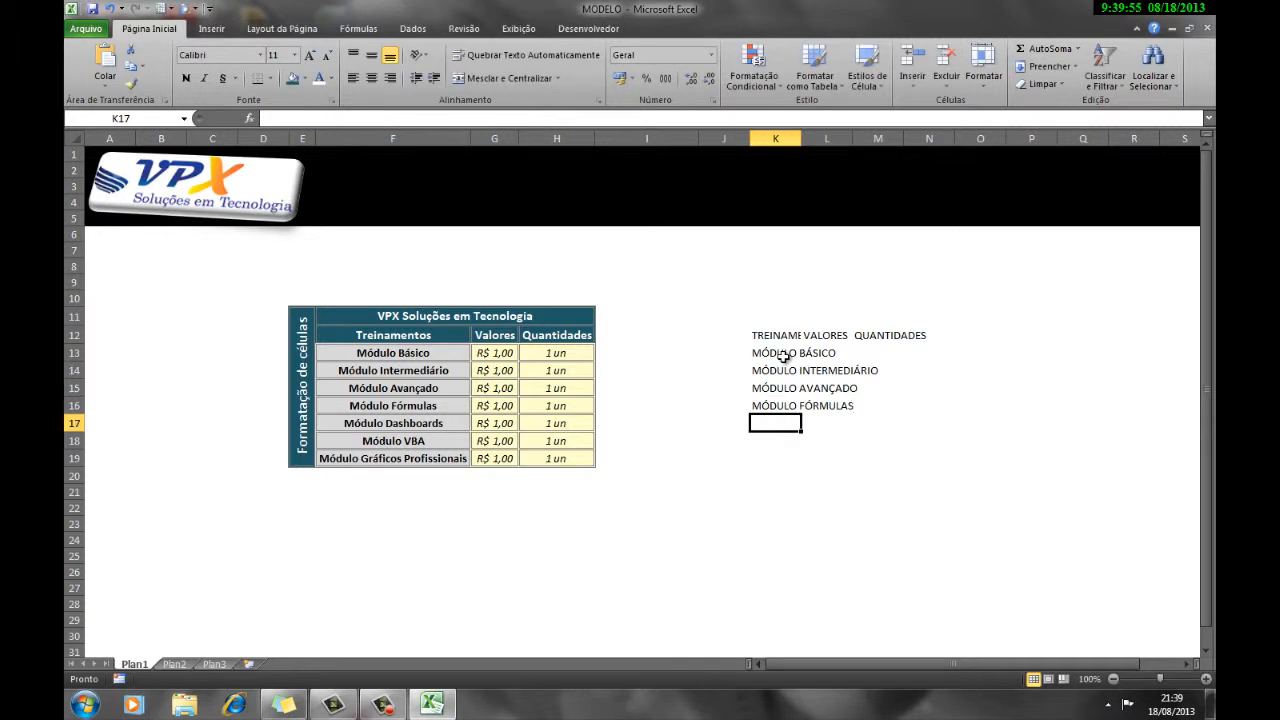
Enter MÓDULO DASHBOARDS in cell K17 and MÓDULO VBA in cell K18.
text(MÓ)
text(DULK)
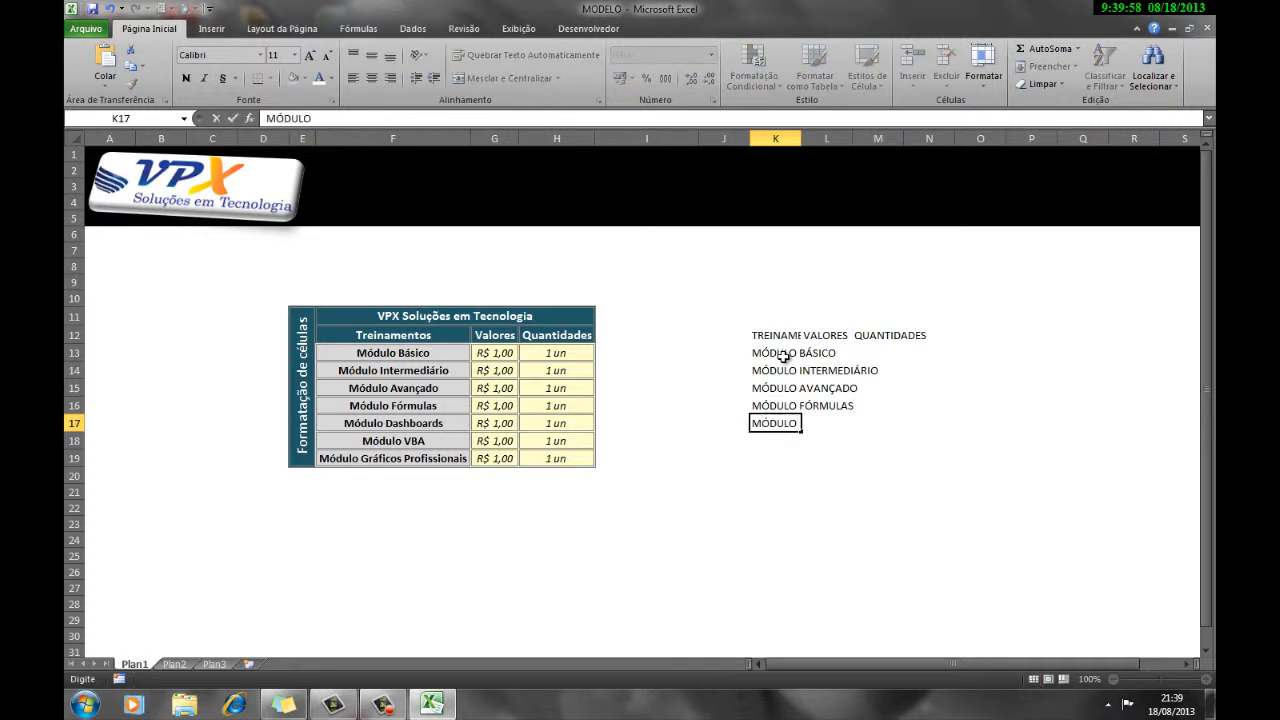
text( DASHBOARDS)
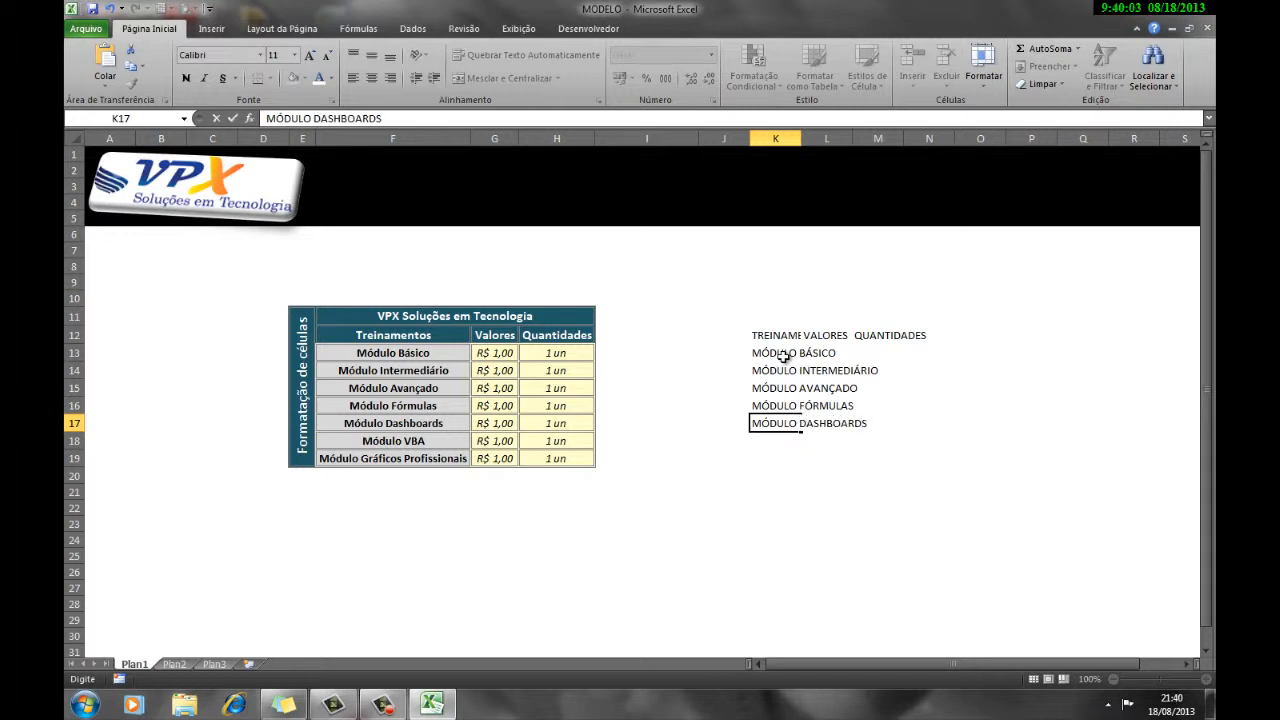
key(Return)
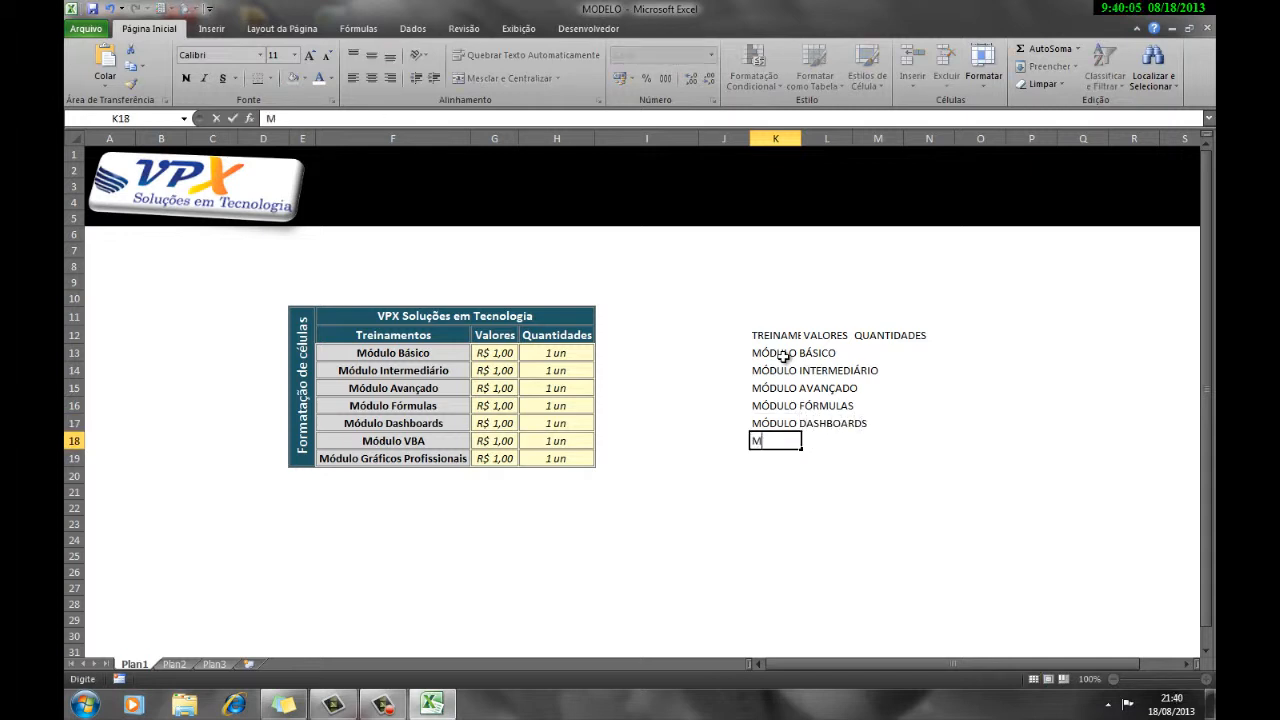
text(MÓDULO VBA)
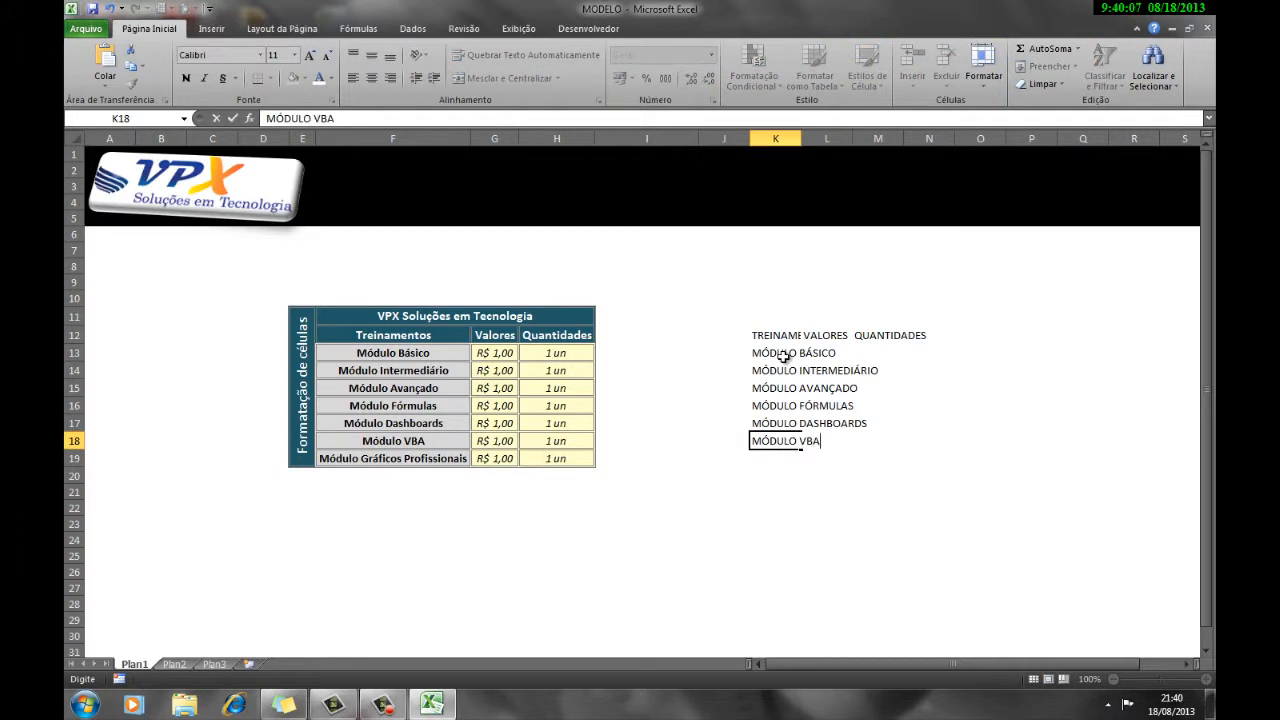
key(Return)
Enter MÓDULO GRAFICOS PROFISSIONAIS in cell K19 as the last training name.
text(MÓD)
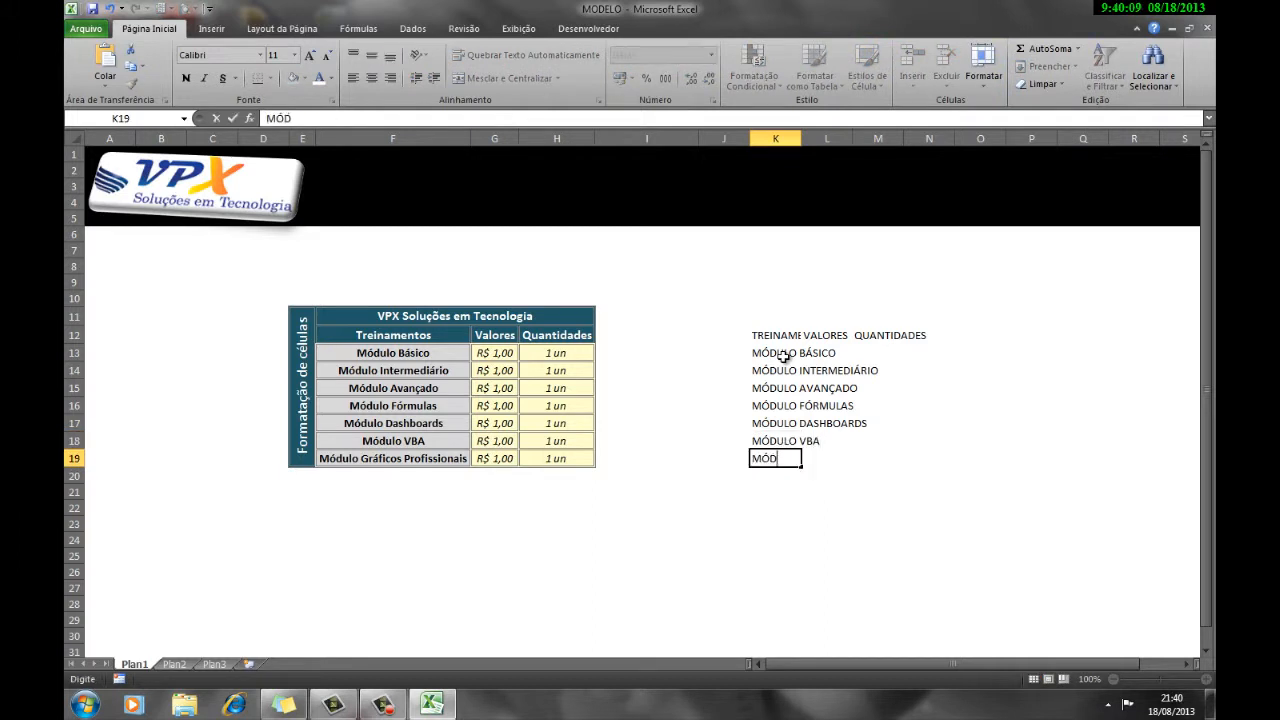
text(ULO GRAFICOS P)
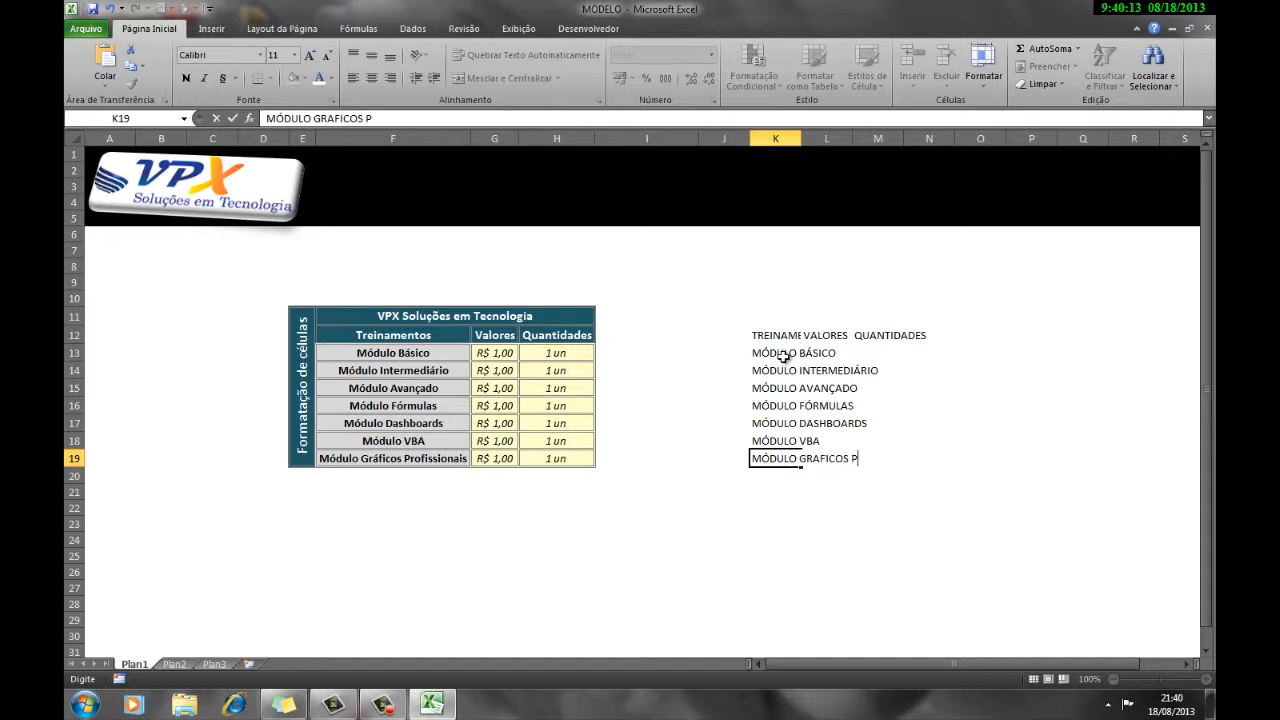
text(ROFISSIOANAIS)
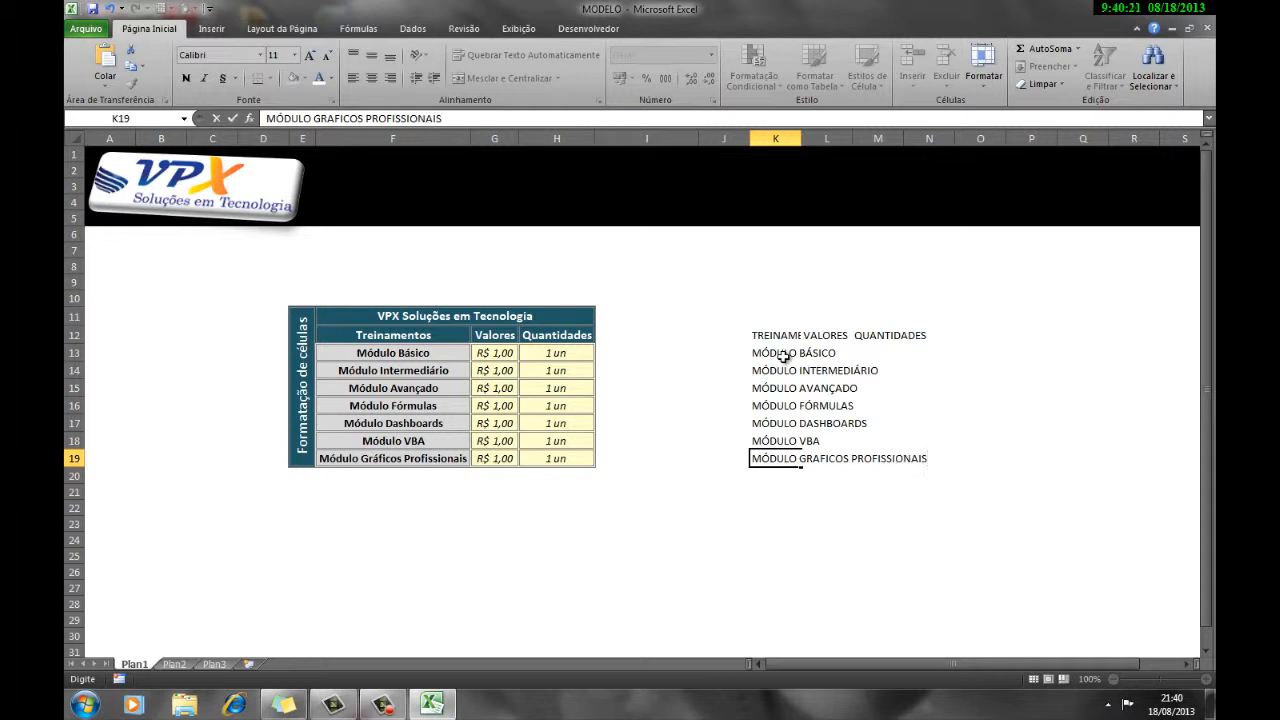
key(Return)
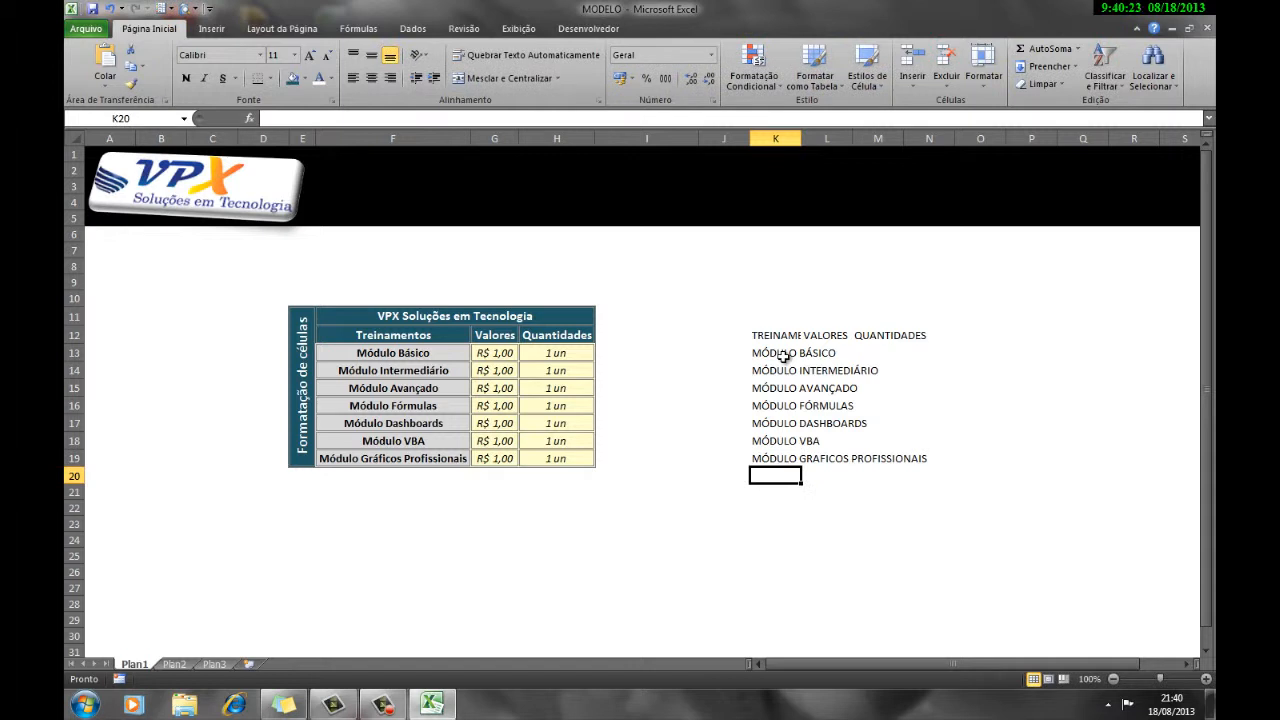
Enter the side label FORMATAÇÃO DE CÉLULAS in cell J19, beside the last training name.
key(Left)
key(Up)
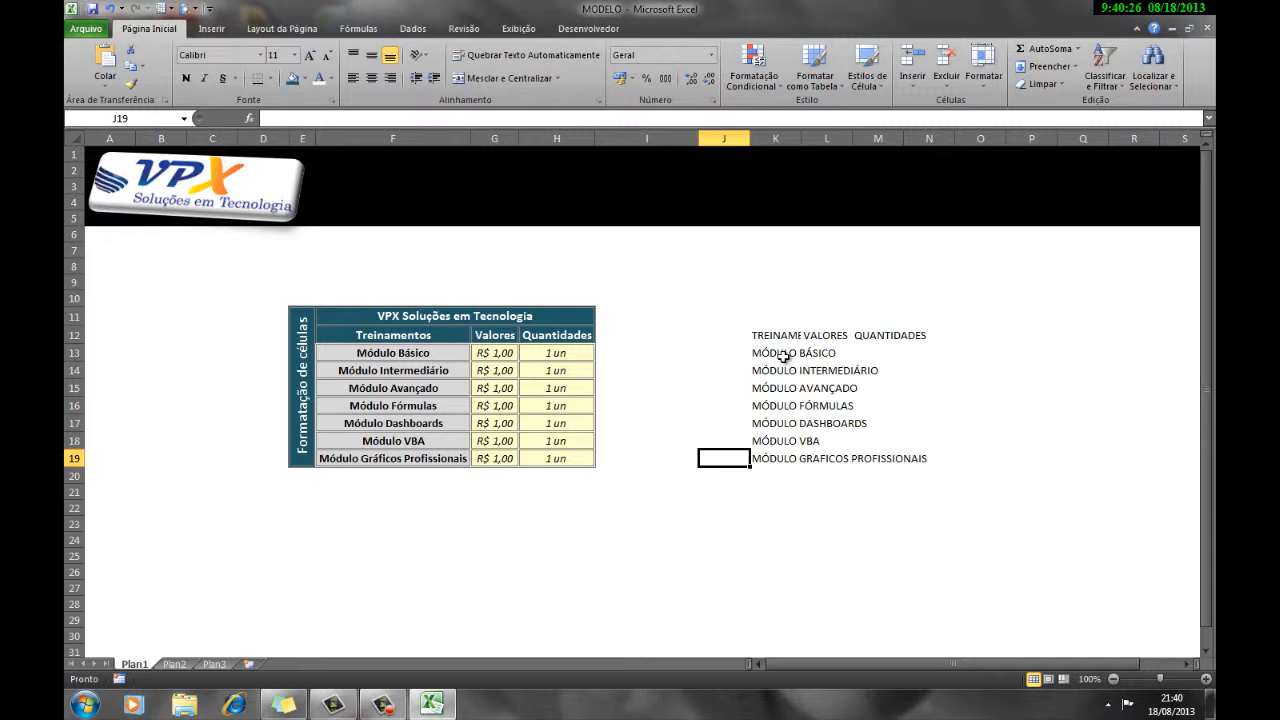
text(FORMA)
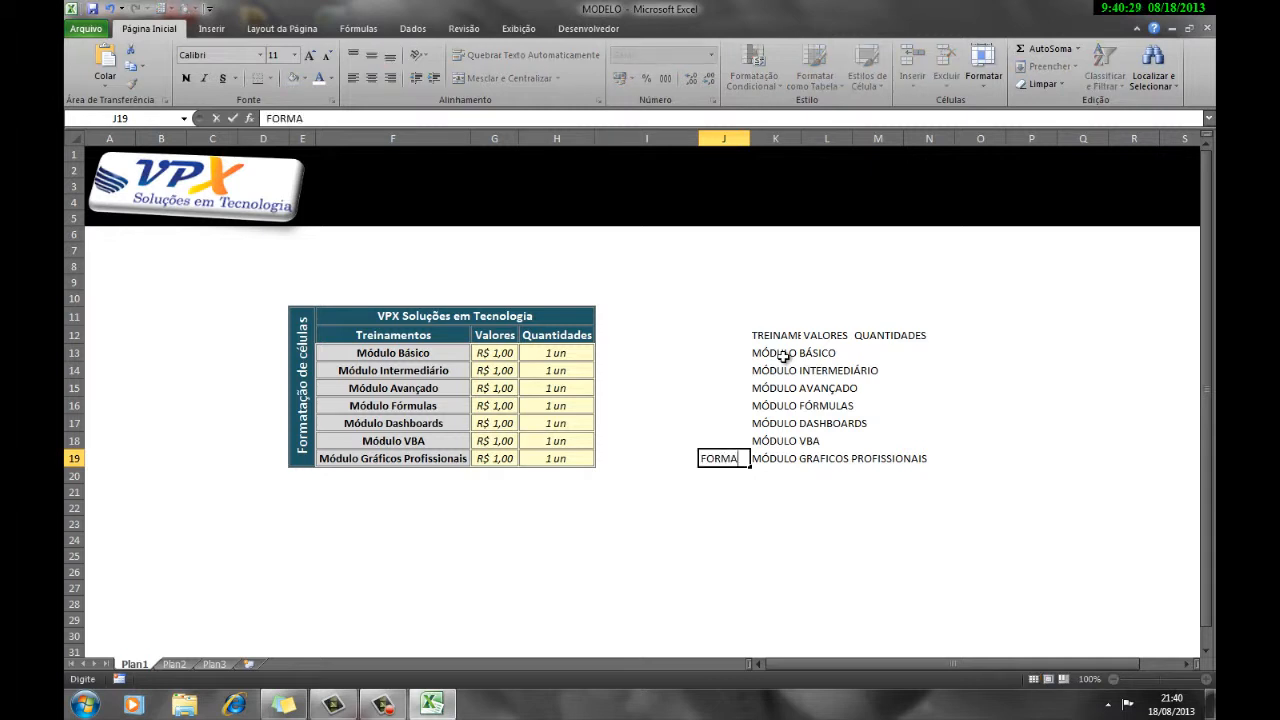
text(TAÇÃO D)
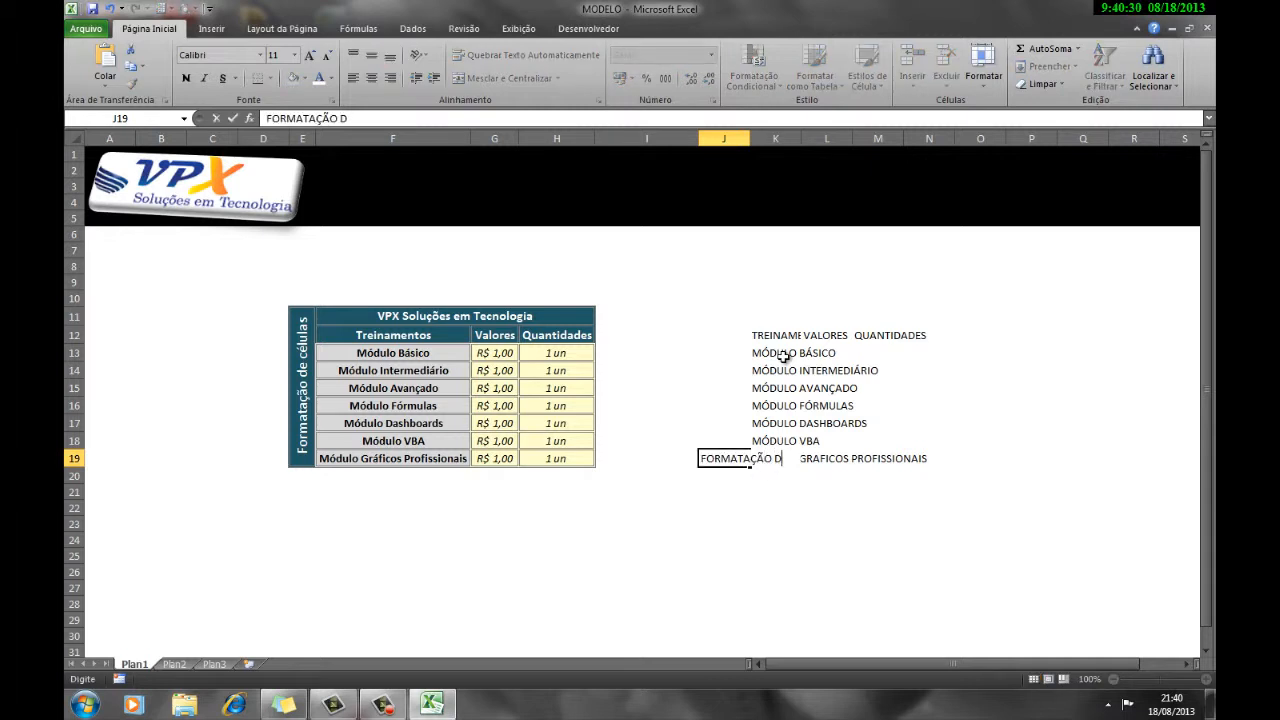
text(E CÉLULAS)
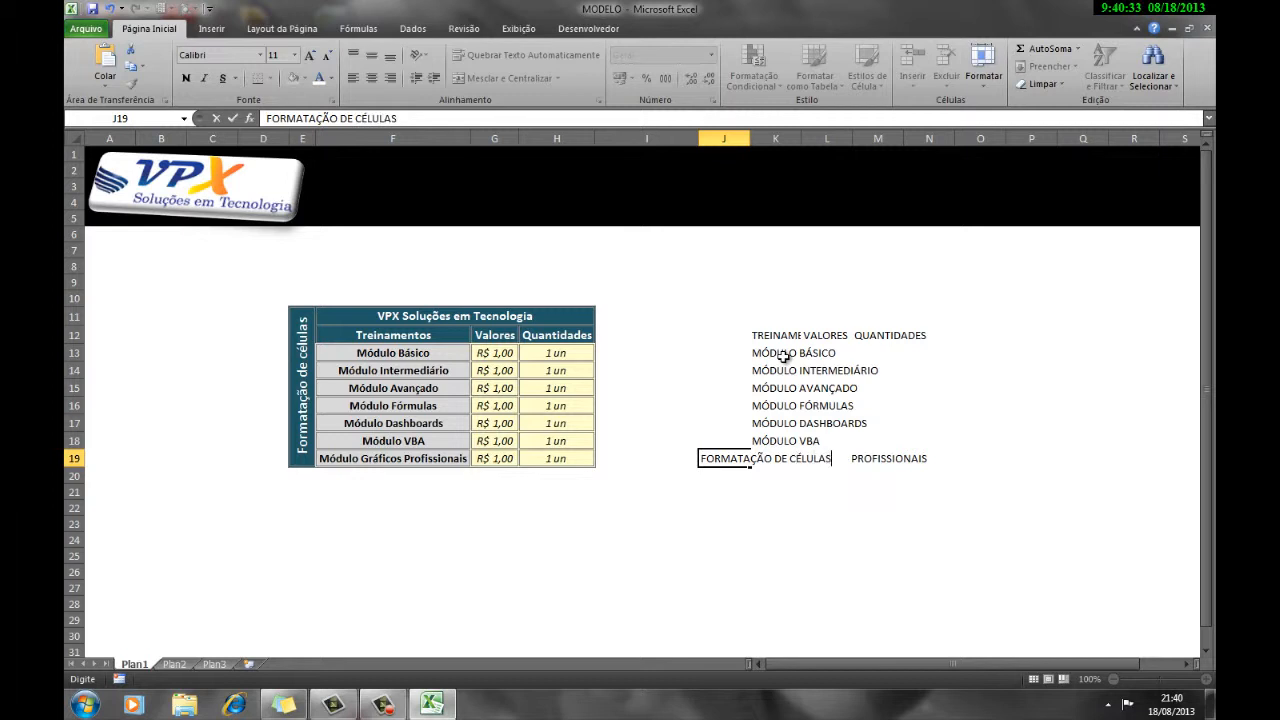
key(Return)
key(Up)
key(Right)
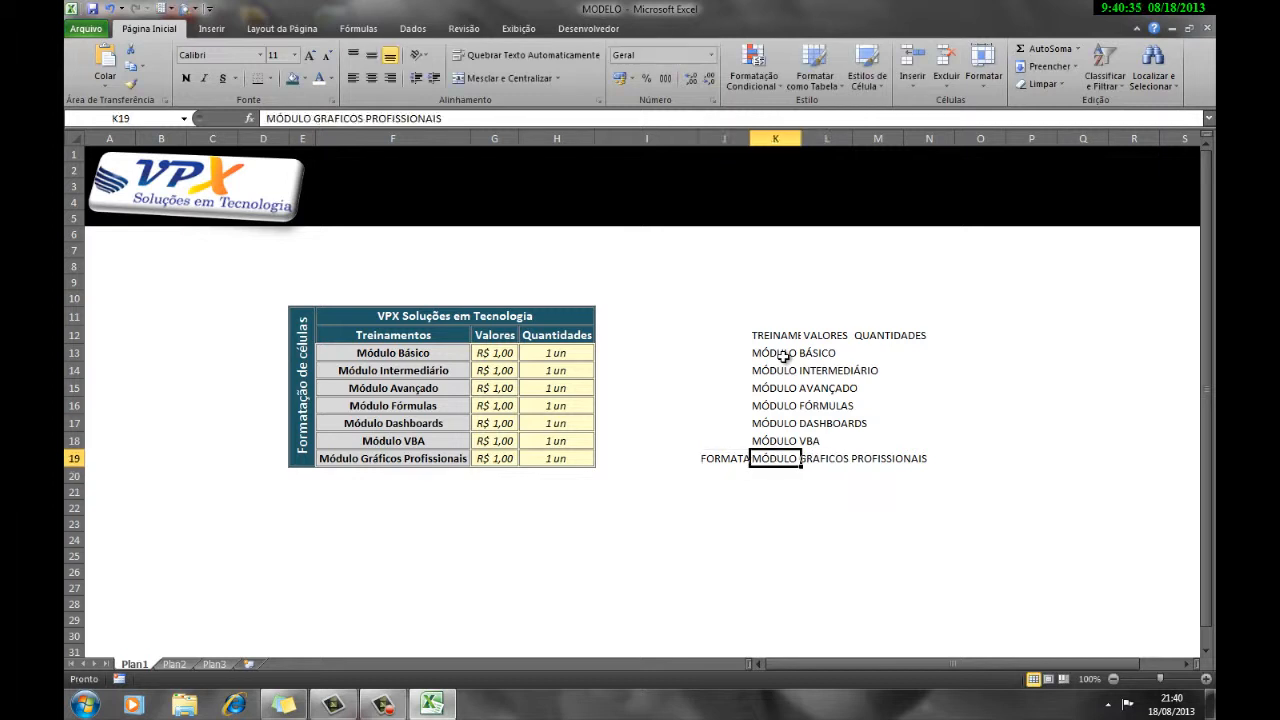
Enter 1 in each cell of the VALORES column from L13 to L19.
key(Right)
key(Up)
key(Up)
key(Up)
key(Up)
key(Up)
key(Up)
key(Up)
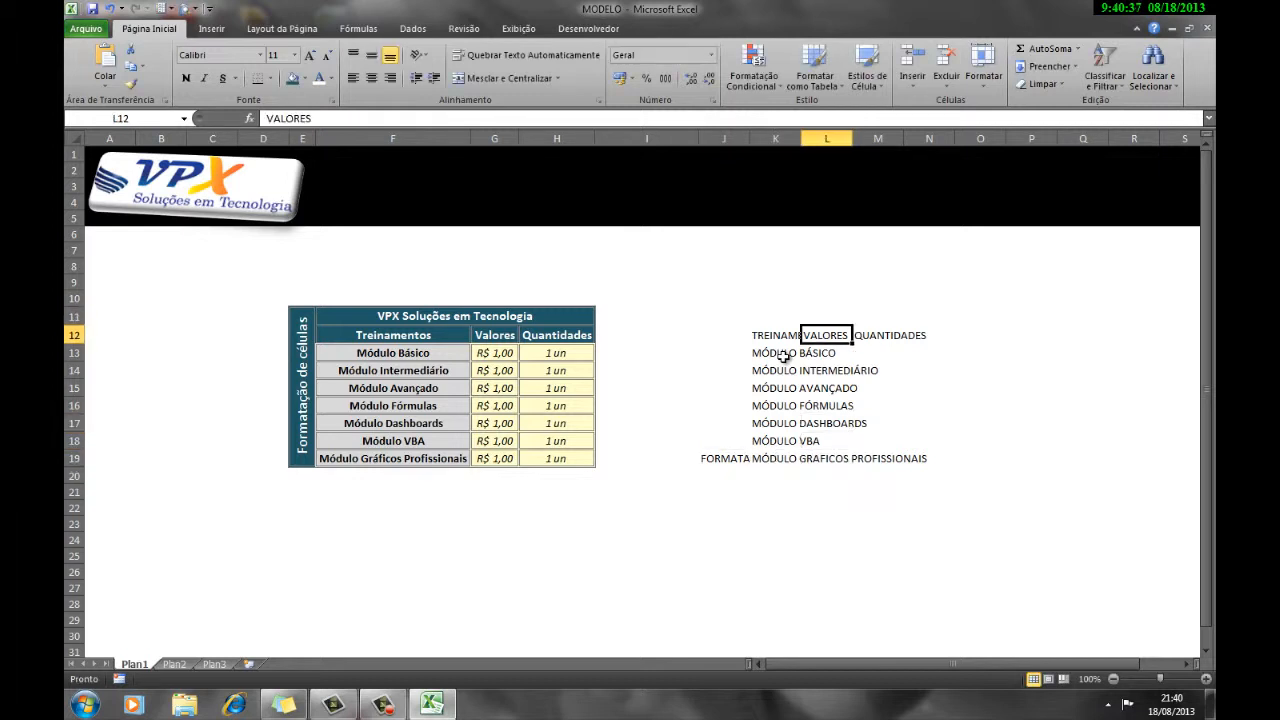
key(Down)
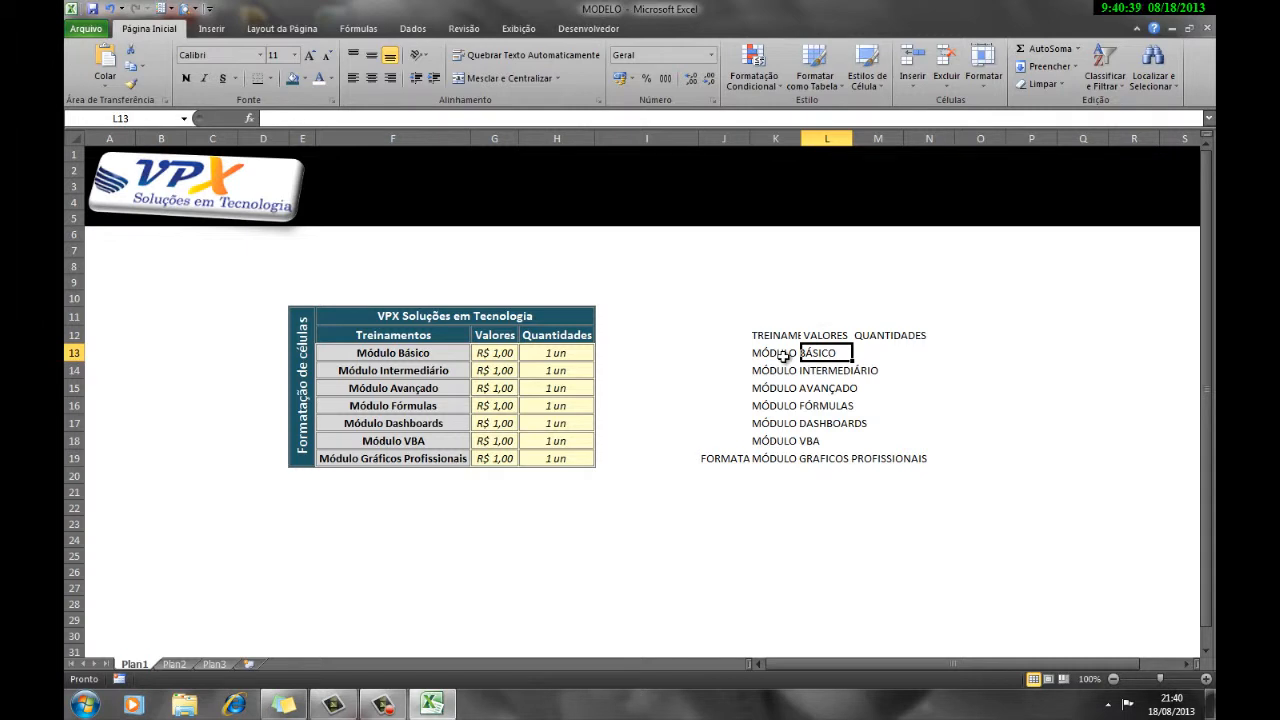
text(1)
key(Return)
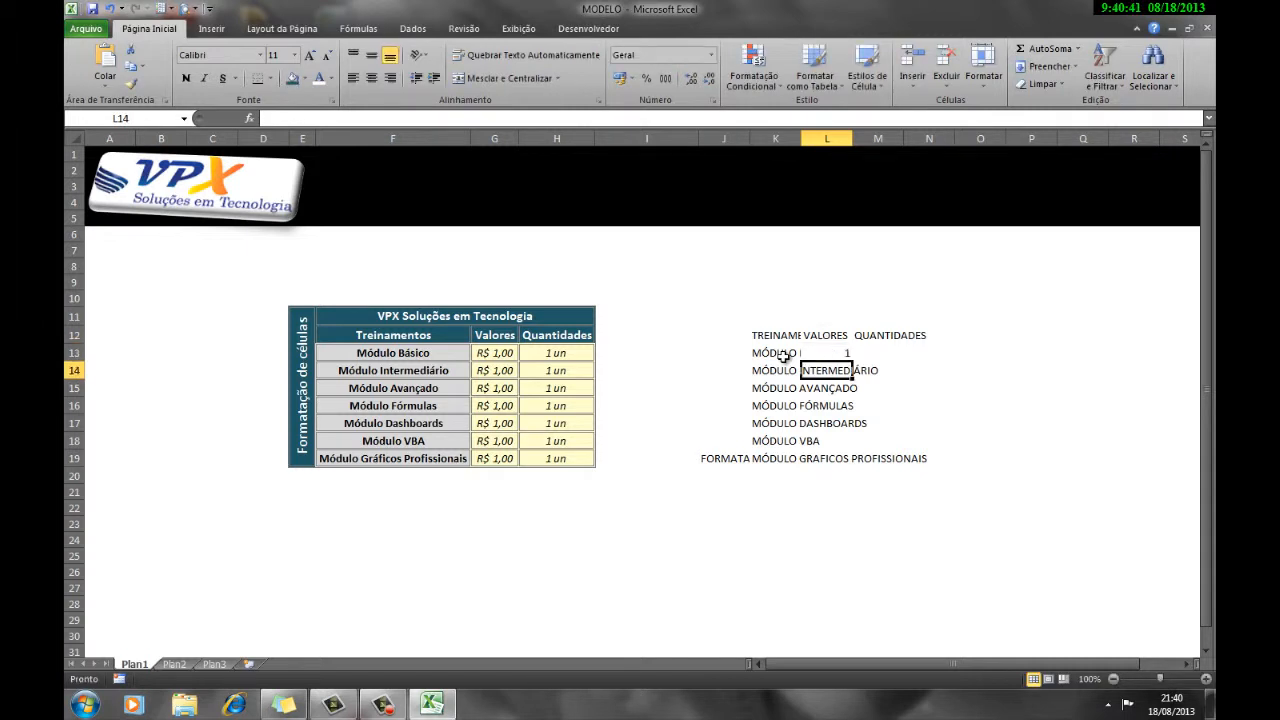
text(1)
key(Return)
text(1)
key(Return)
text(1)
key(Return)
text(1)
key(Return)
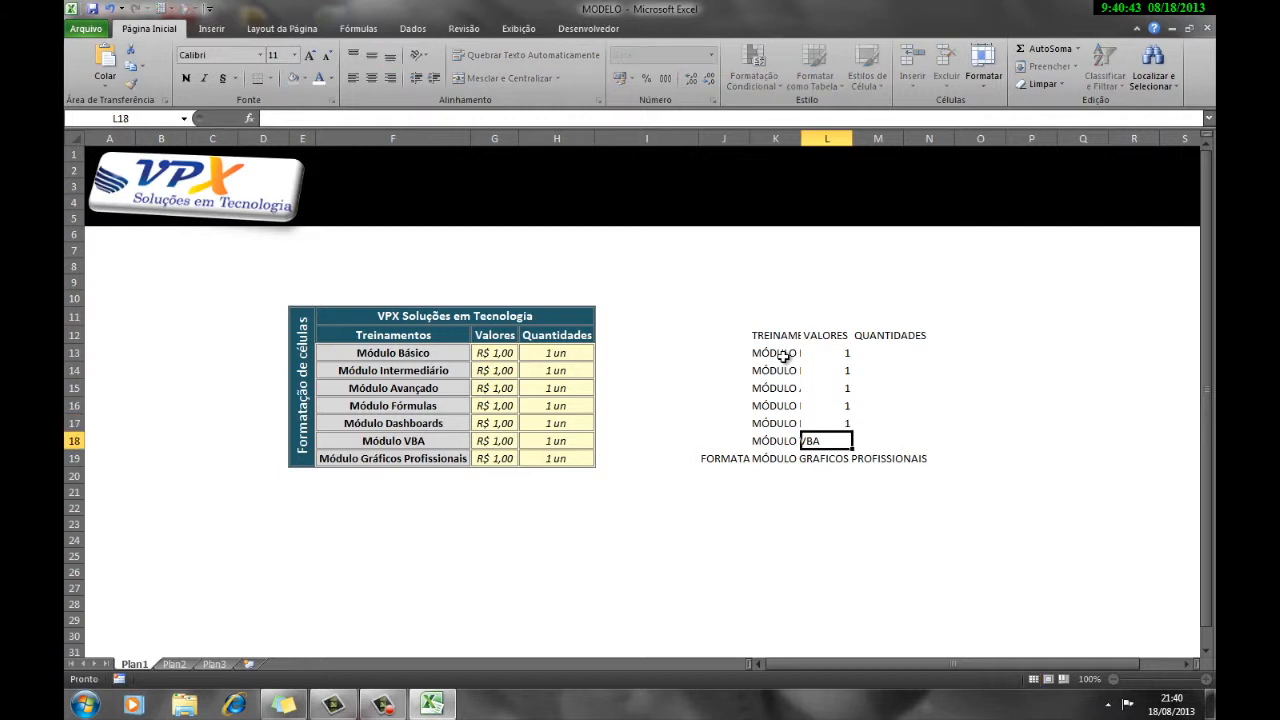
text(1)
key(Return)
text(1)
key(Return)
key(Up)
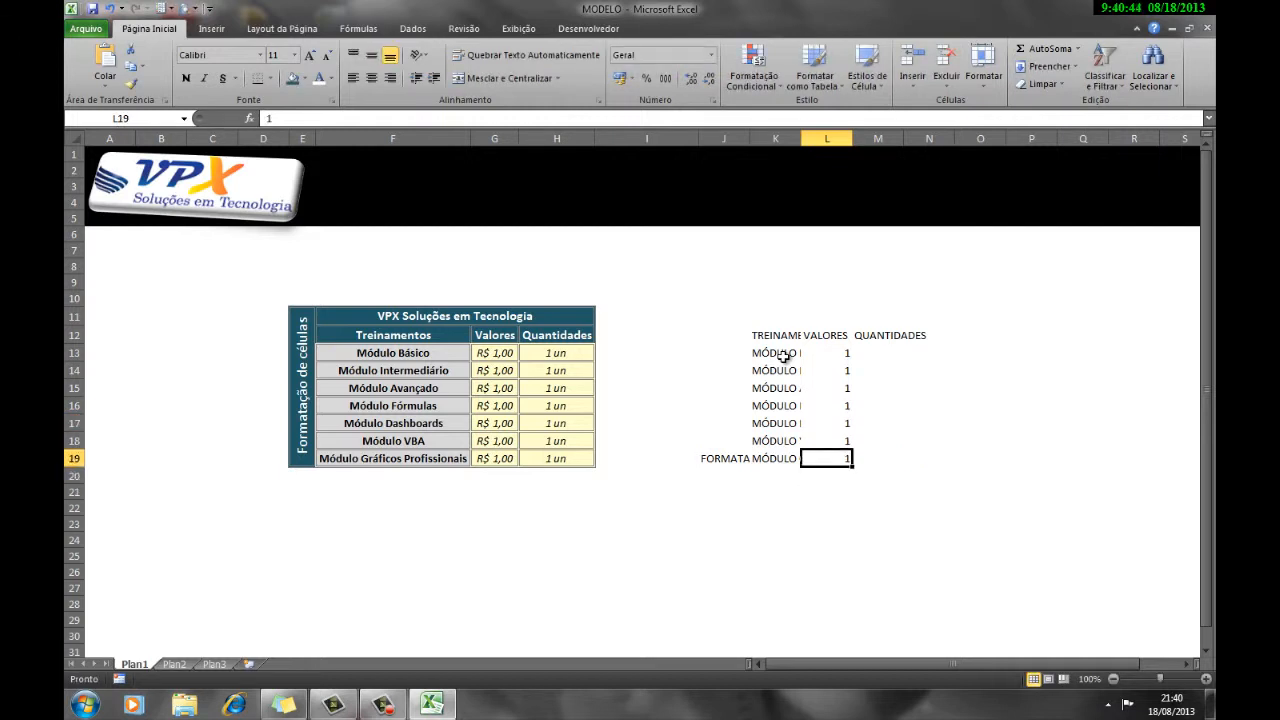
Enter 1 in each cell of the QUANTIDADES column from M13 to M19.
key(Right)
key(Up)
key(Up)
key(Up)
key(Up)
key(Up)
key(Up)
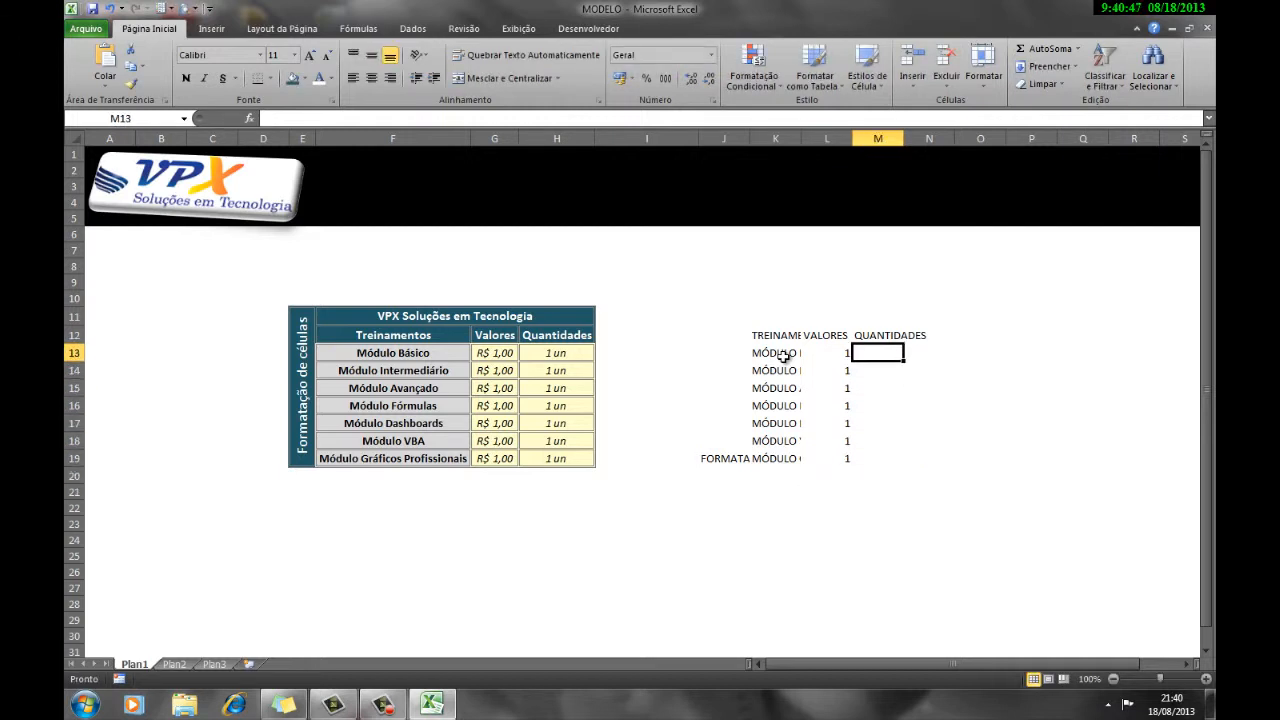
text(1)
key(Return)
text(1)
key(Return)
text(1)
key(Return)
text(1)
key(Return)
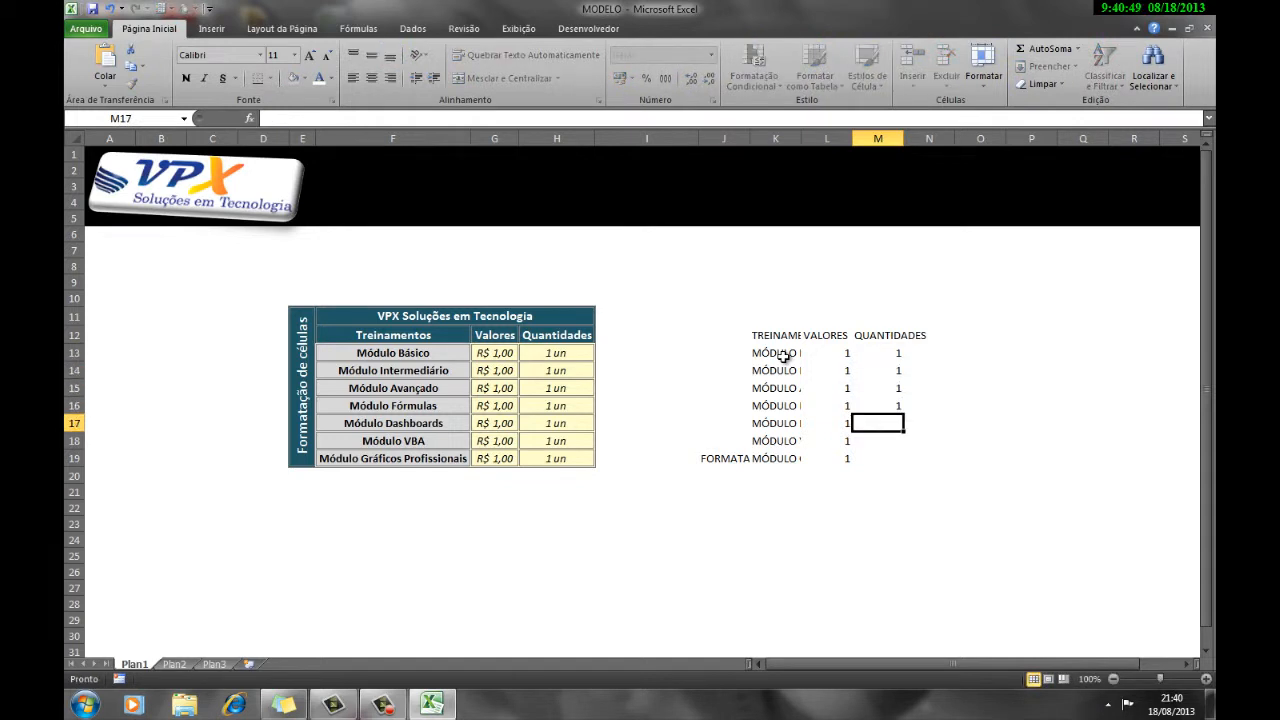
text(1)
key(Return)
text(1)
key(Return)
text(1)
key(Return)
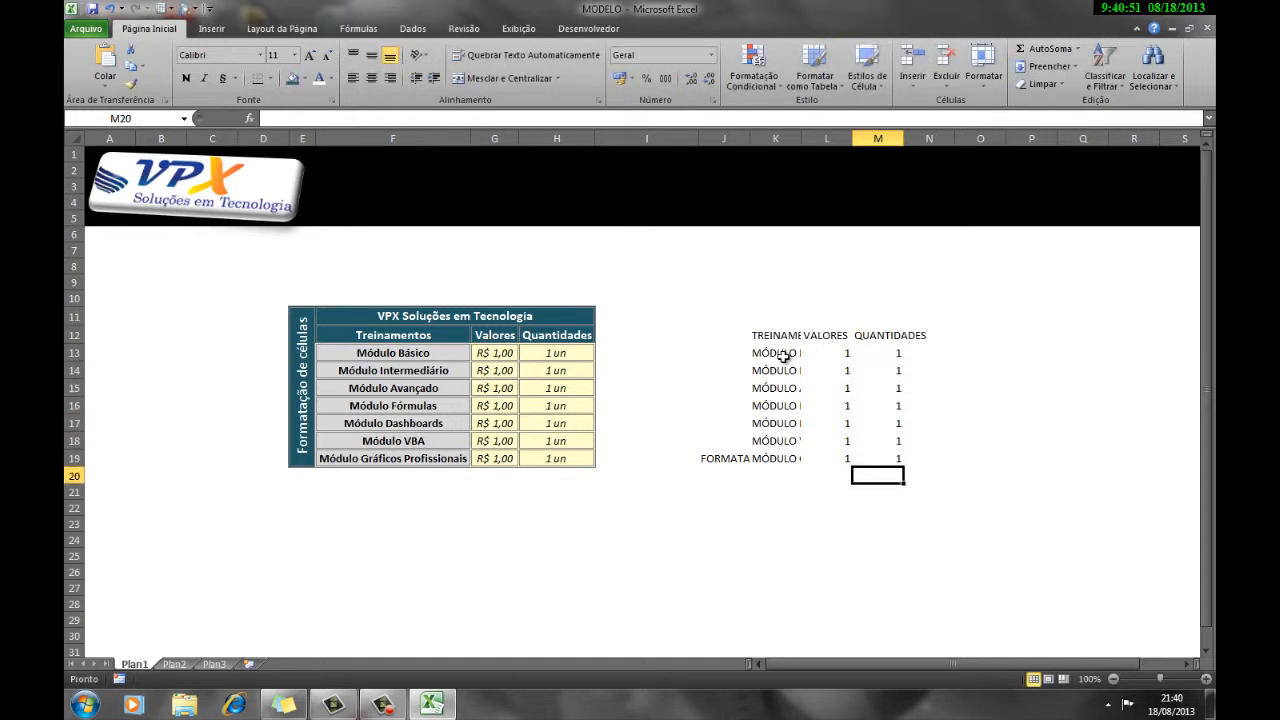
Autofit the widths of columns J through M to their contents.
click(739, 136)
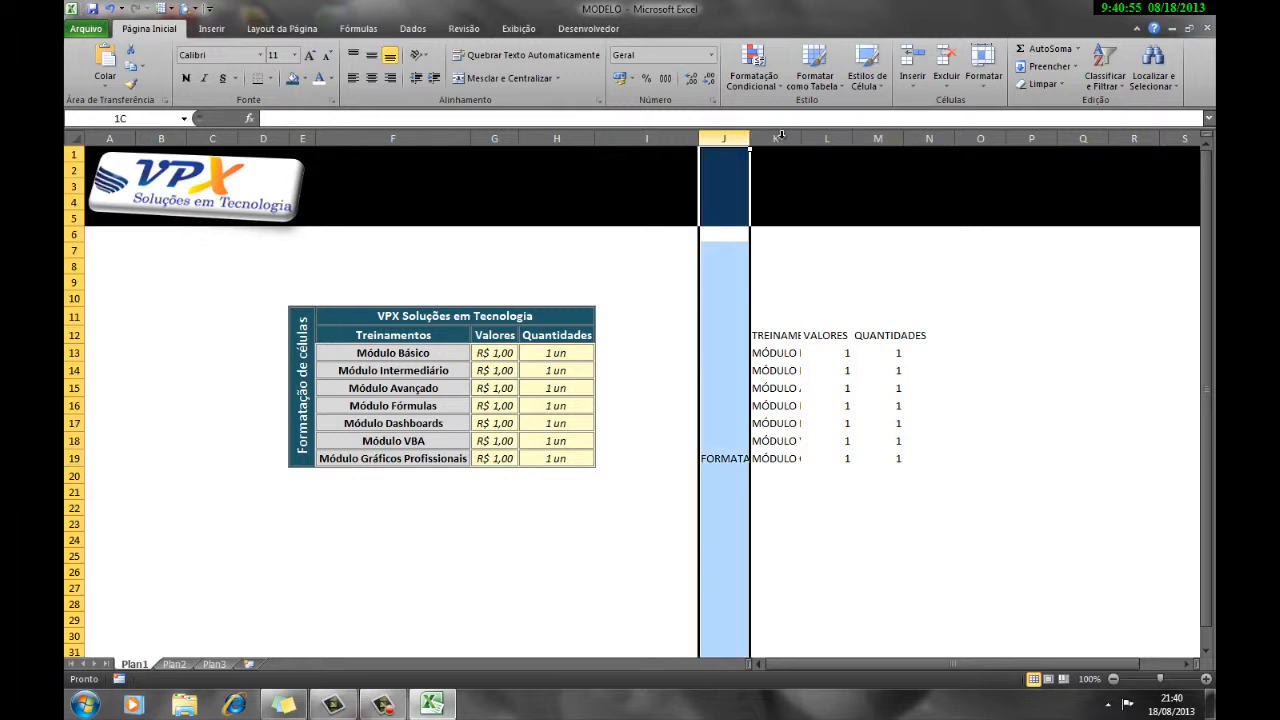
drag(781, 136, 886, 138)
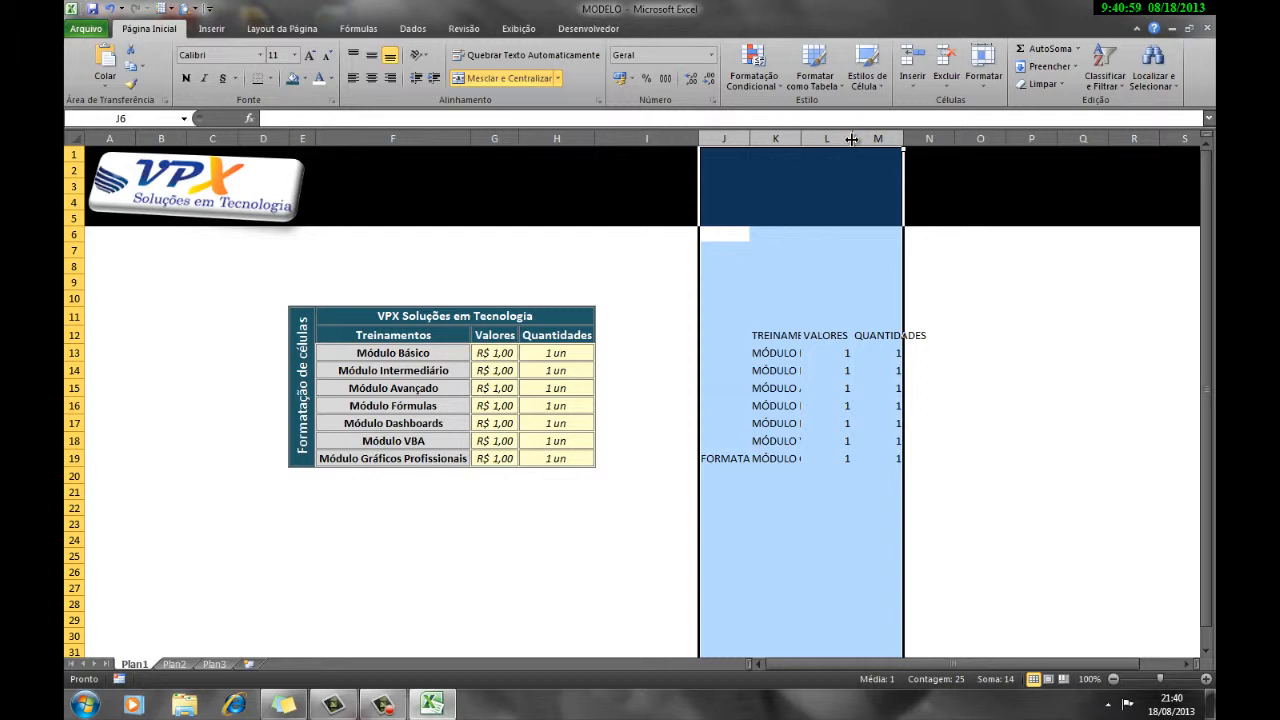
double_click(851, 139)
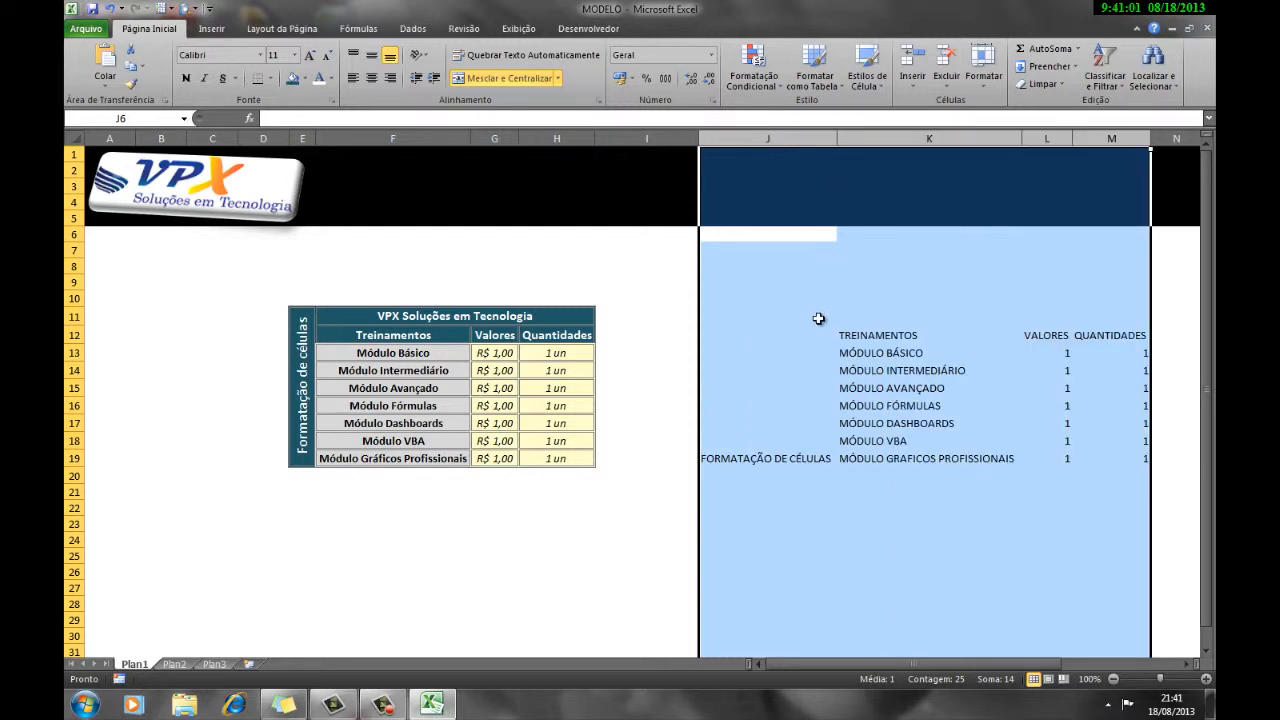
click(818, 318)
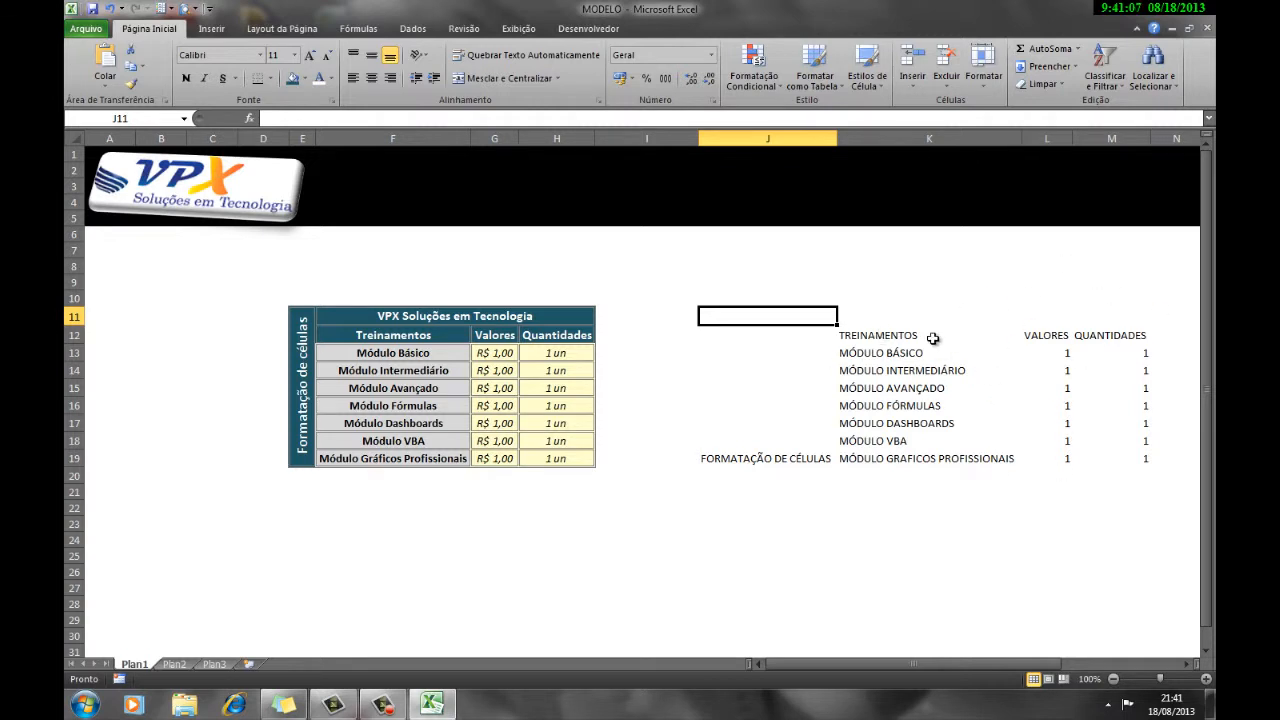
Enter the title VPX SOLUÇÕES EM TECNOLOGIA in cell K11, above the TREINAMENTOS header.
click(890, 316)
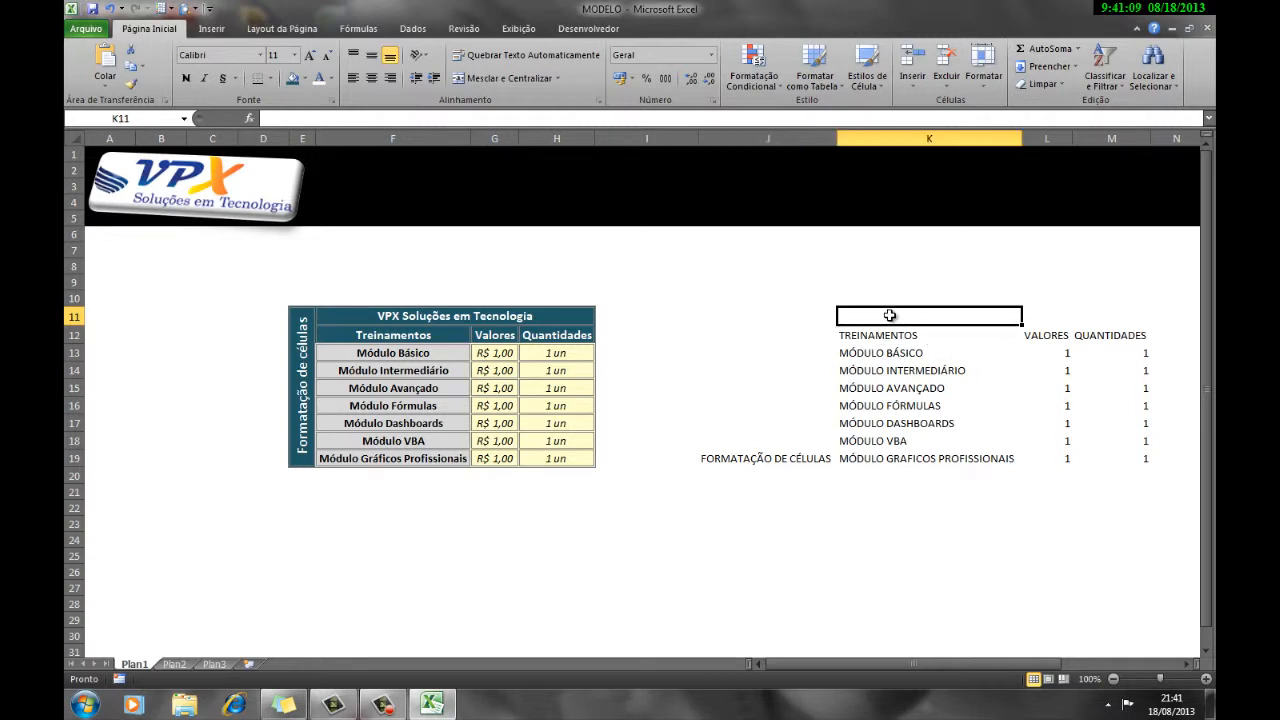
text(V)
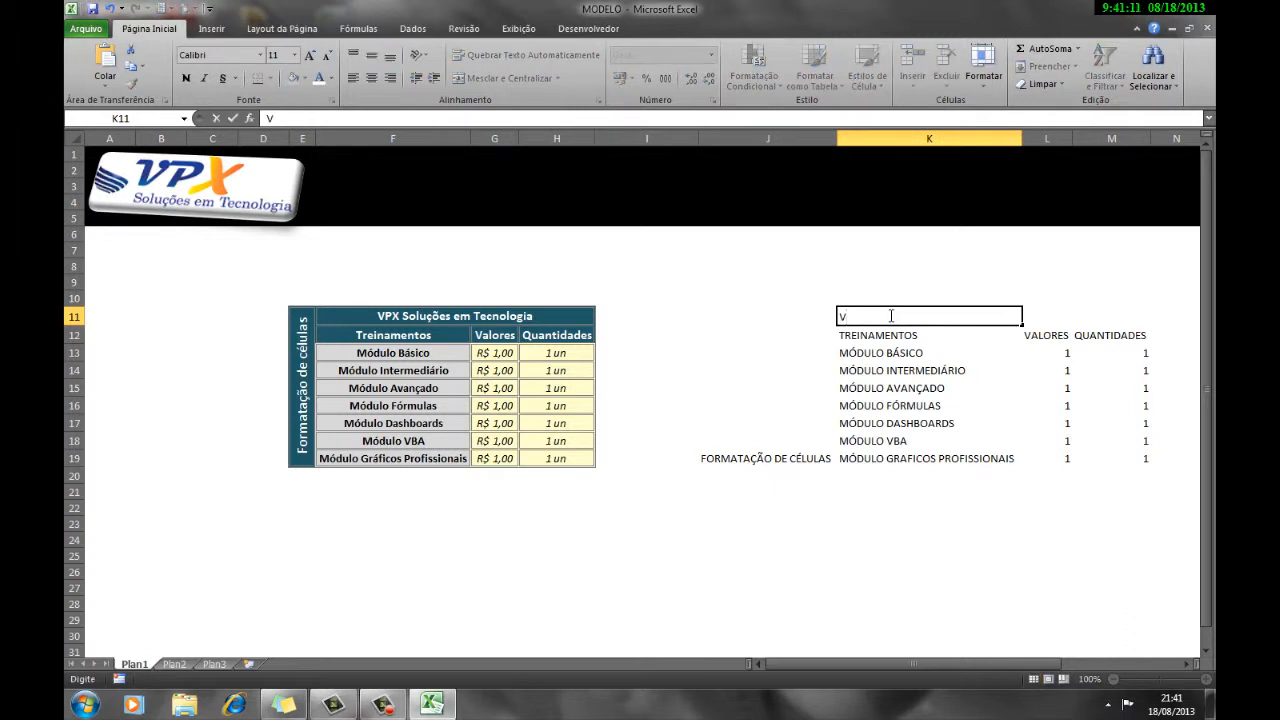
text(PX SOLU)
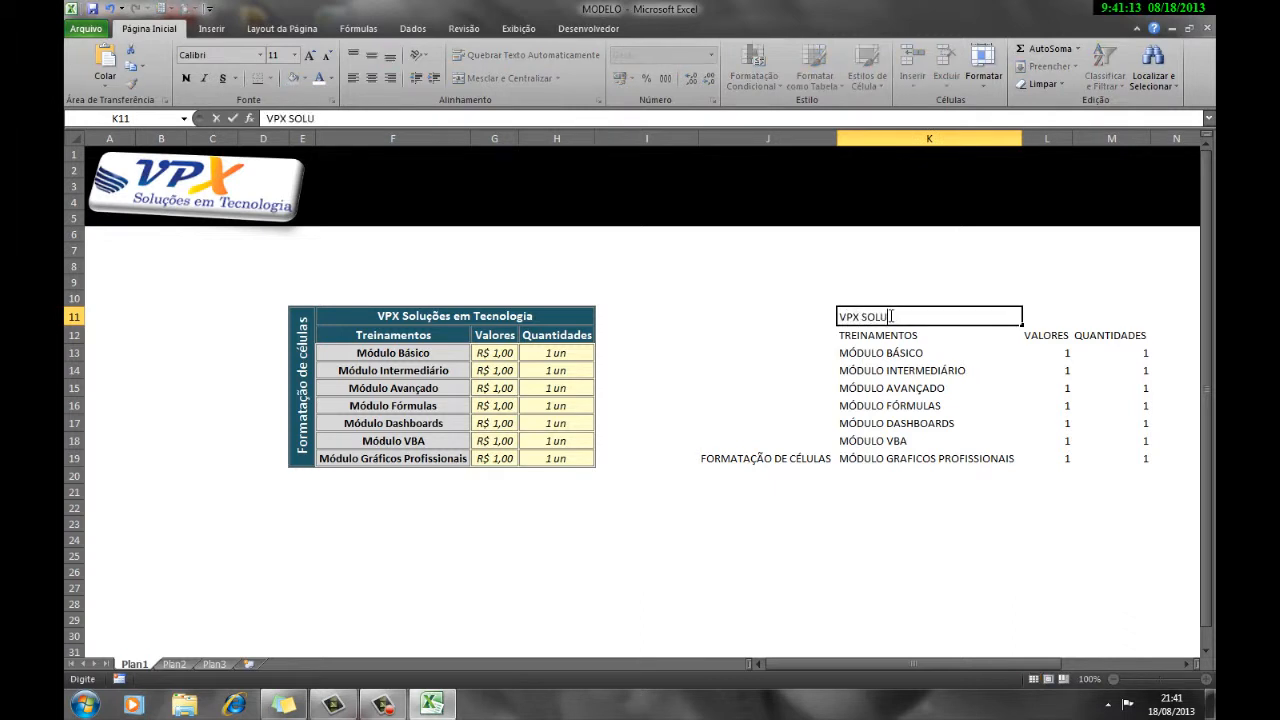
text(ÇÕES EM TECNOLOGIA)
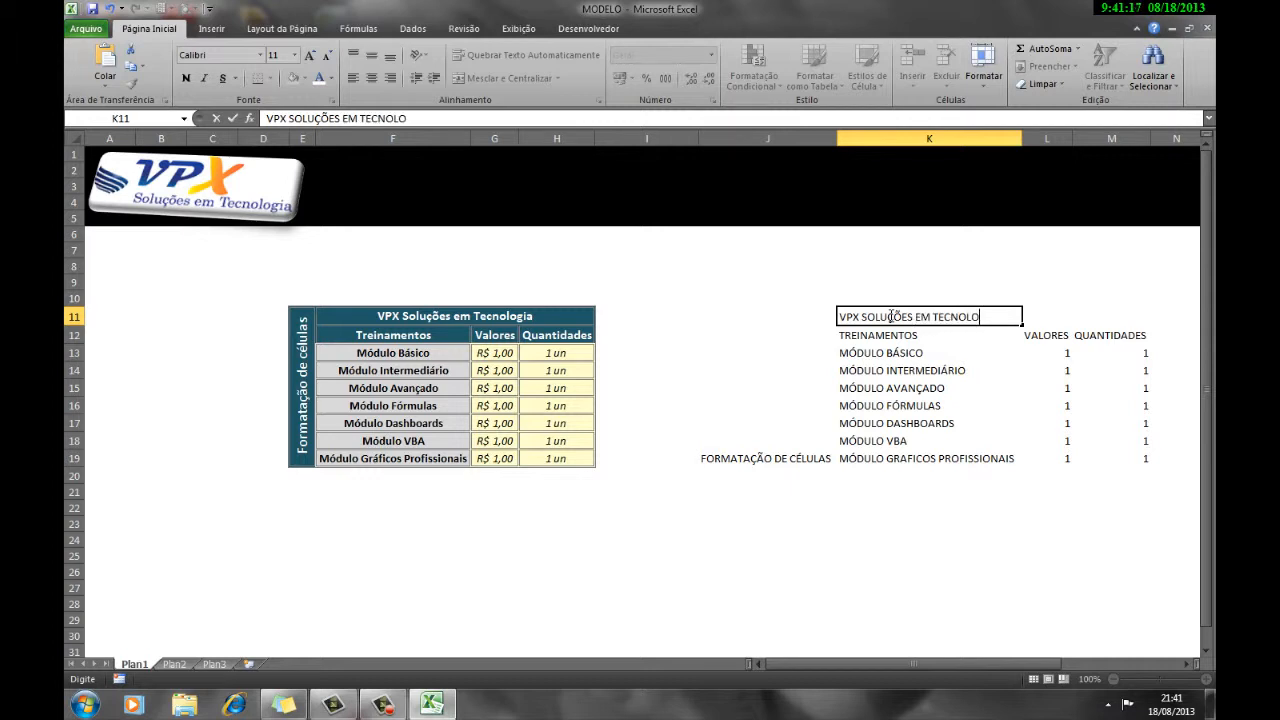
key(Return)
key(Up)
key(Up)
key(Left)
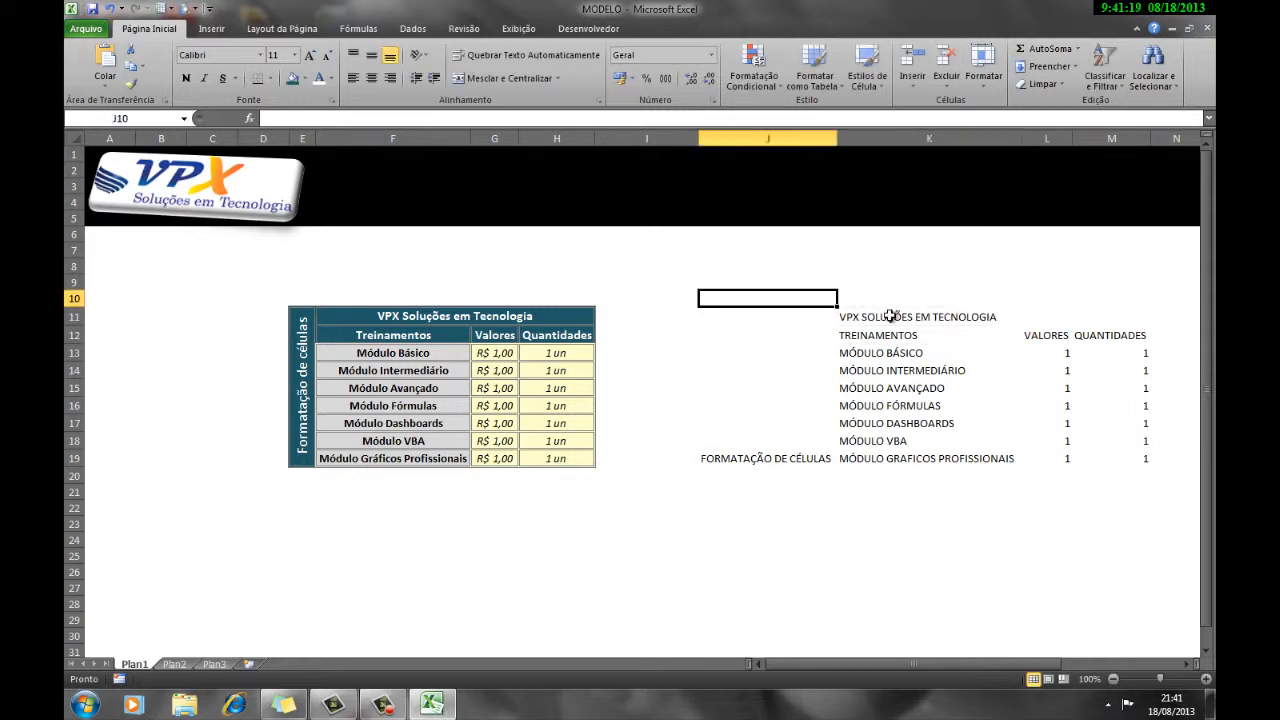
key(Left)
key(Right)
drag(870, 336, 1135, 335)
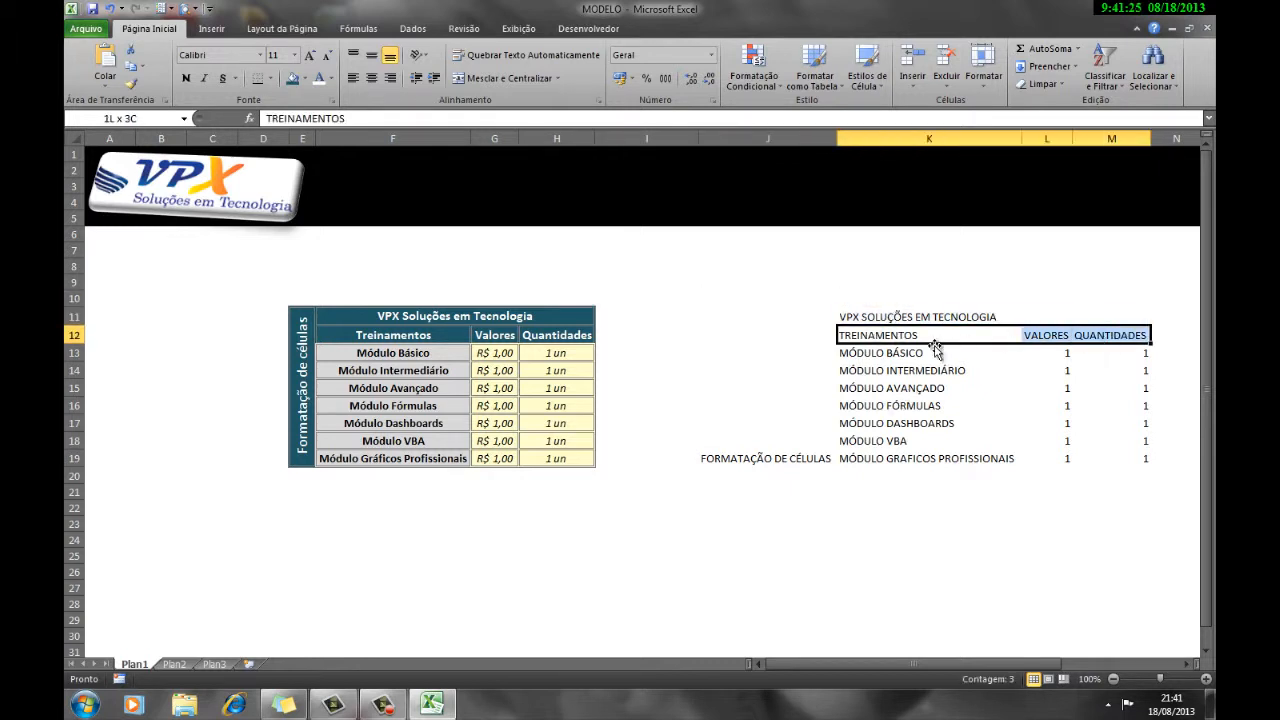
drag(890, 348, 1127, 459)
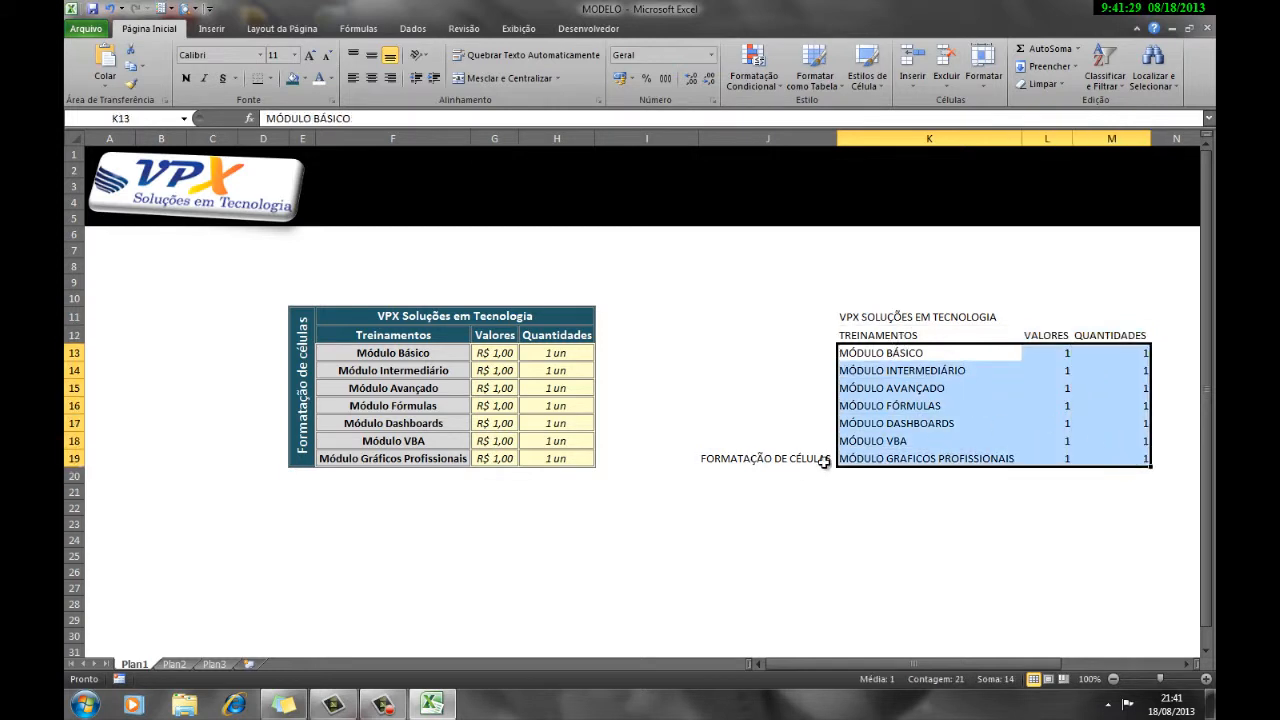
click(822, 461)
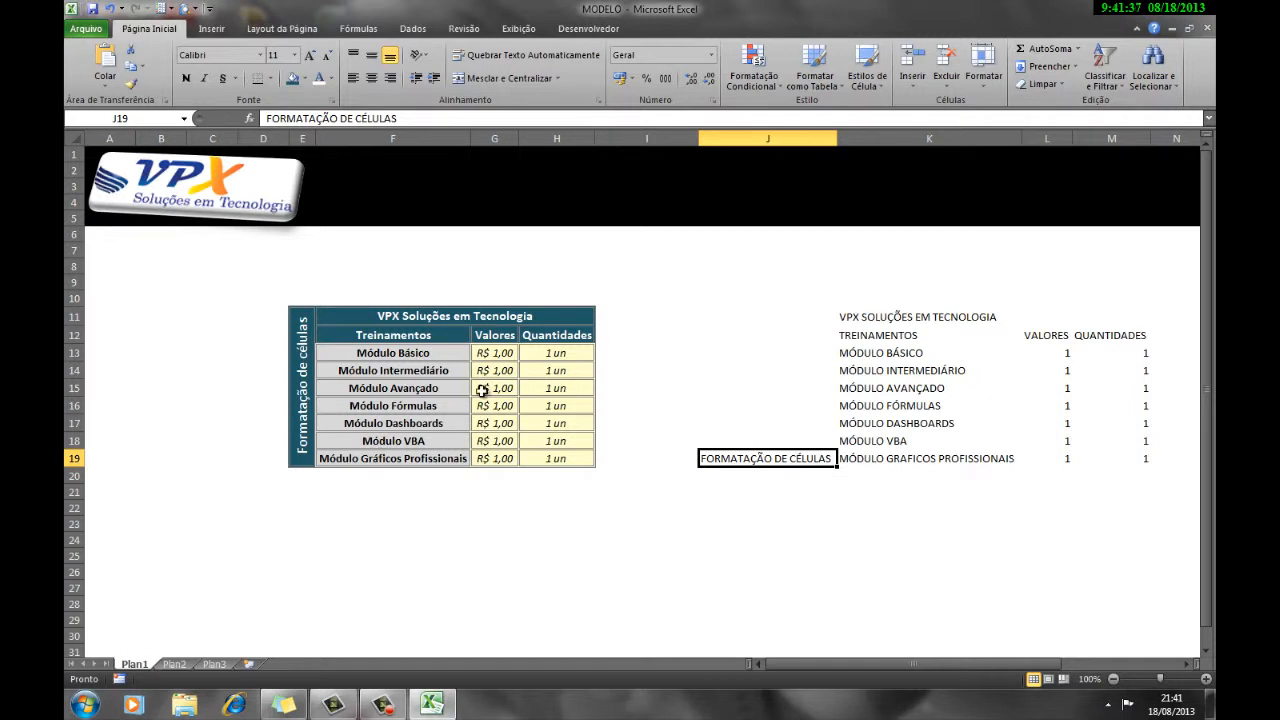
click(887, 338)
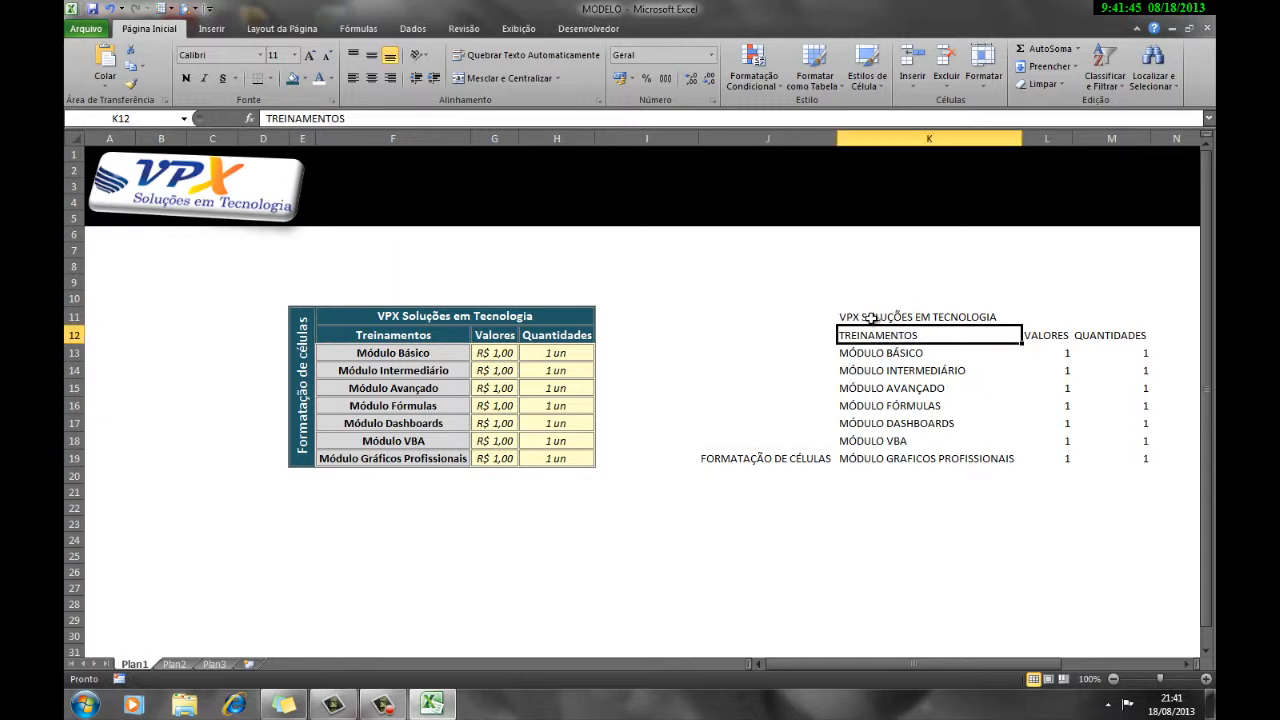
Merge the title cells K11 to M11 with the Mesclar células option of the cell formatting, without centring the text.
click(878, 318)
drag(916, 318, 1105, 317)
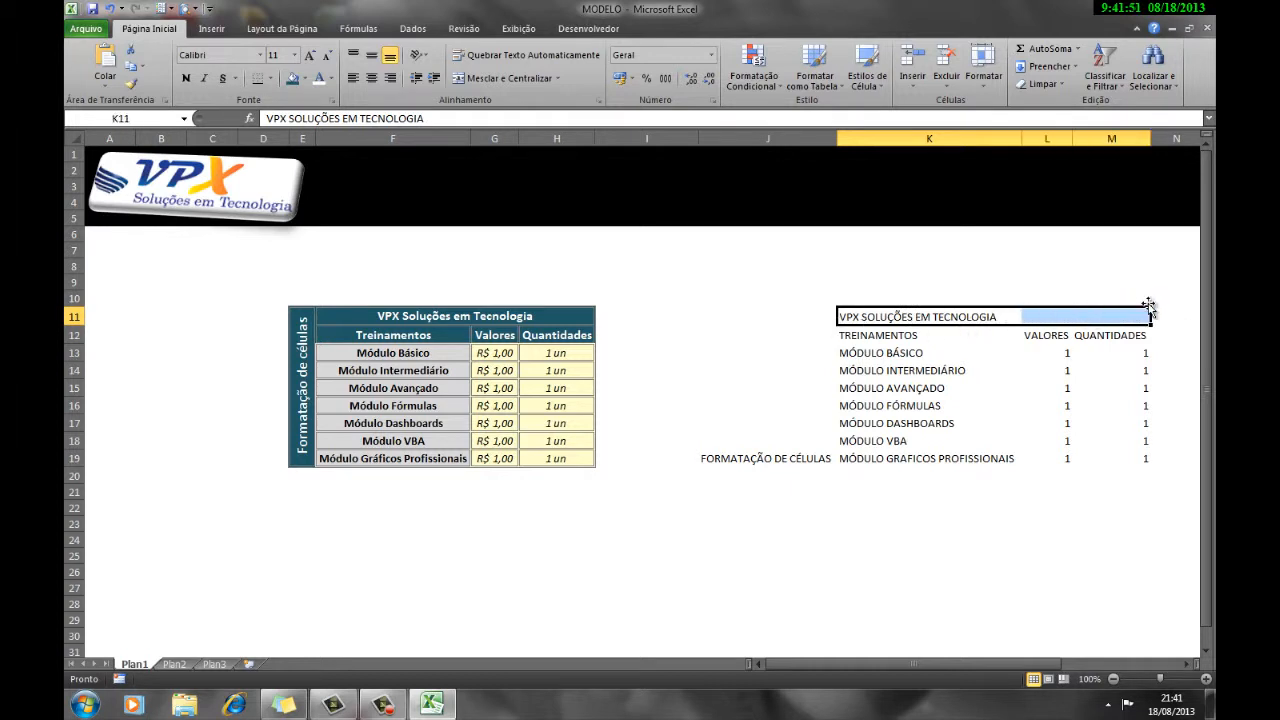
click(912, 318)
drag(912, 318, 1105, 318)
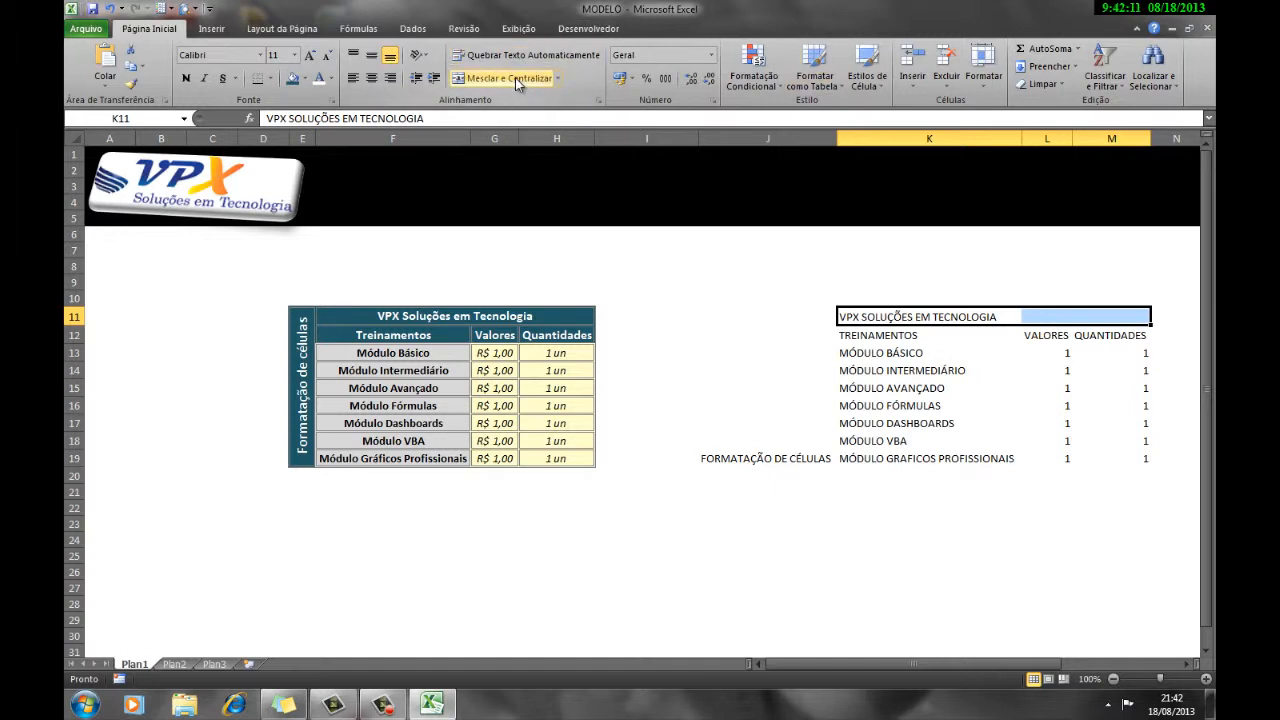
right_click(901, 318)
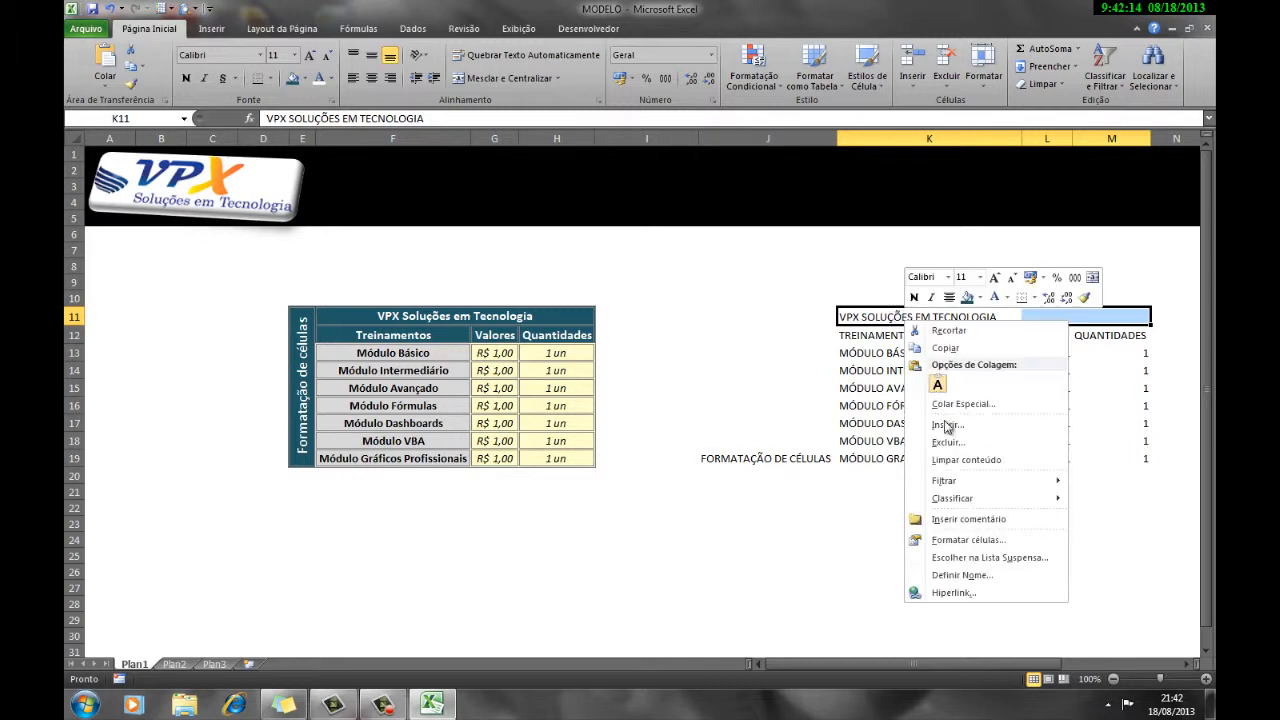
click(968, 540)
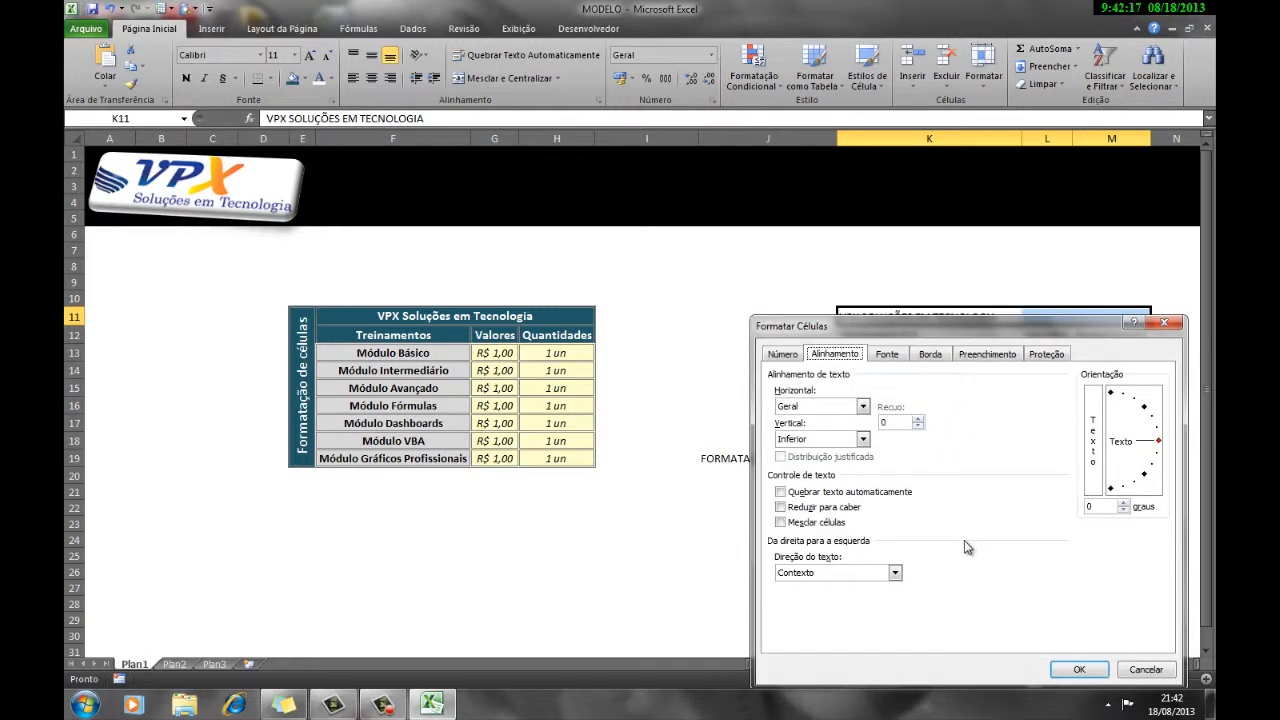
click(820, 524)
click(1080, 670)
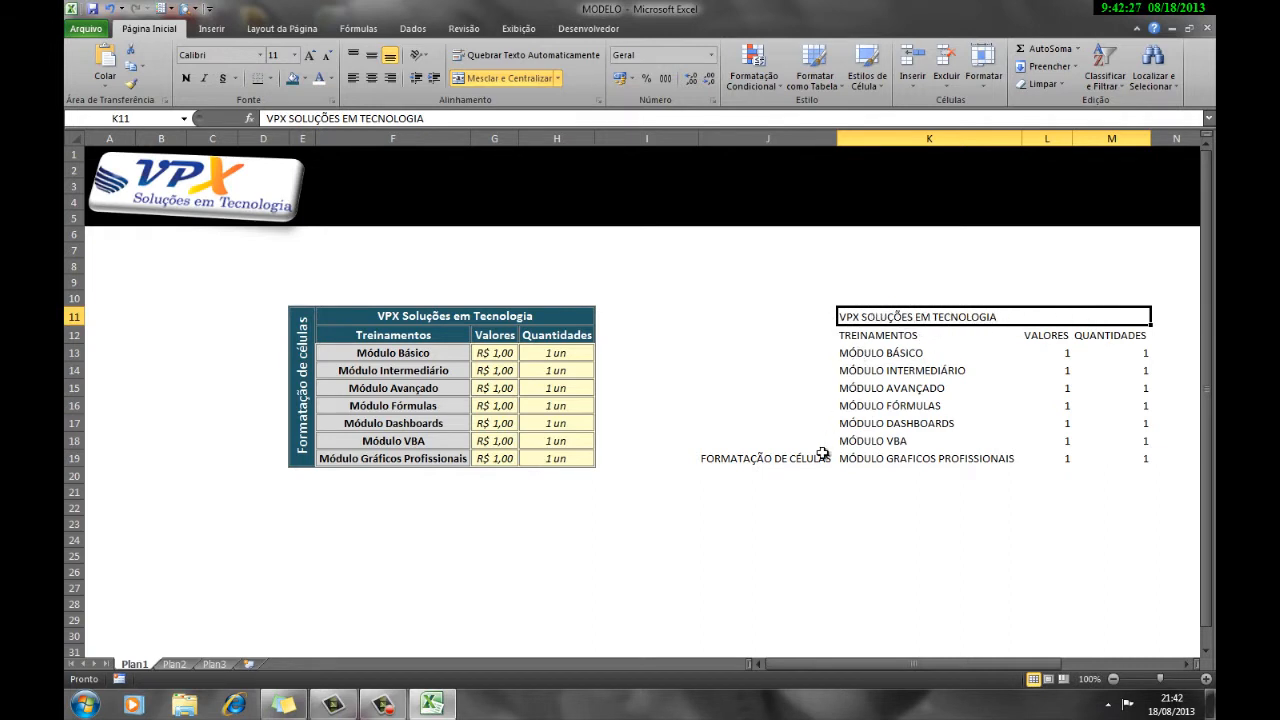
Merge and centre cells J11 to J19, which hold the side label FORMATAÇÃO DE CÉLULAS.
drag(820, 456, 824, 348)
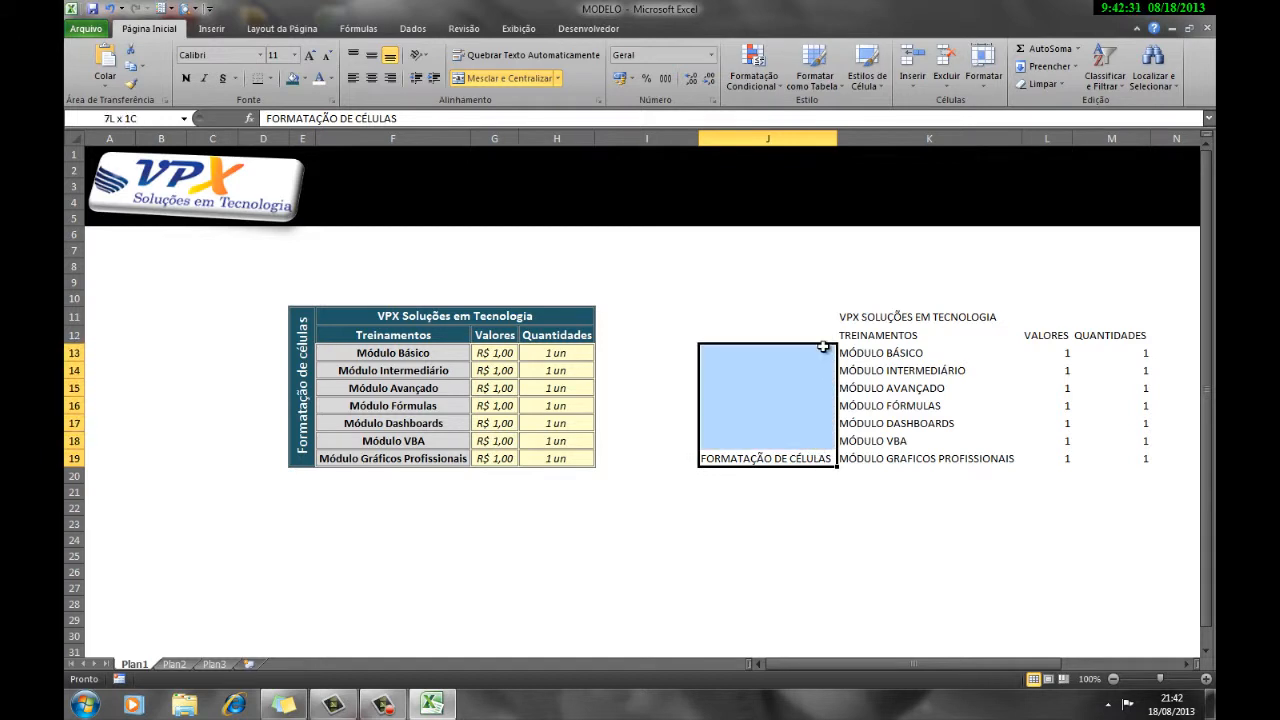
drag(799, 455, 808, 316)
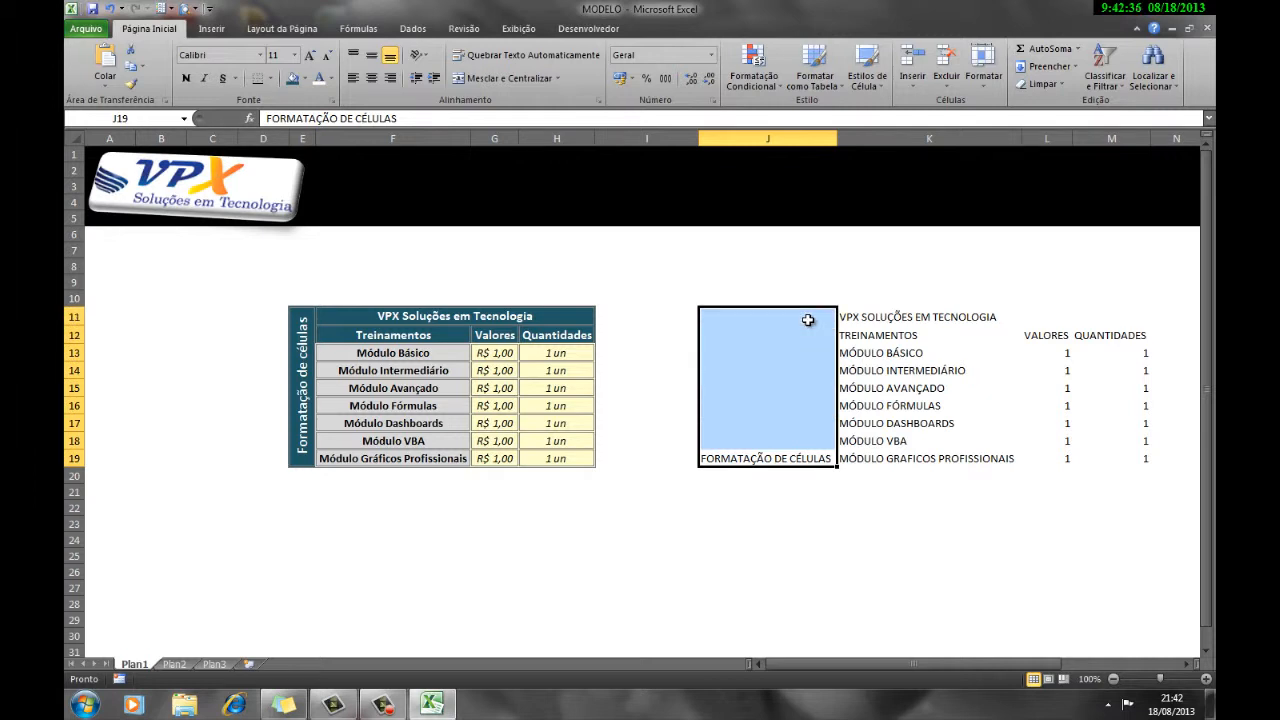
click(522, 80)
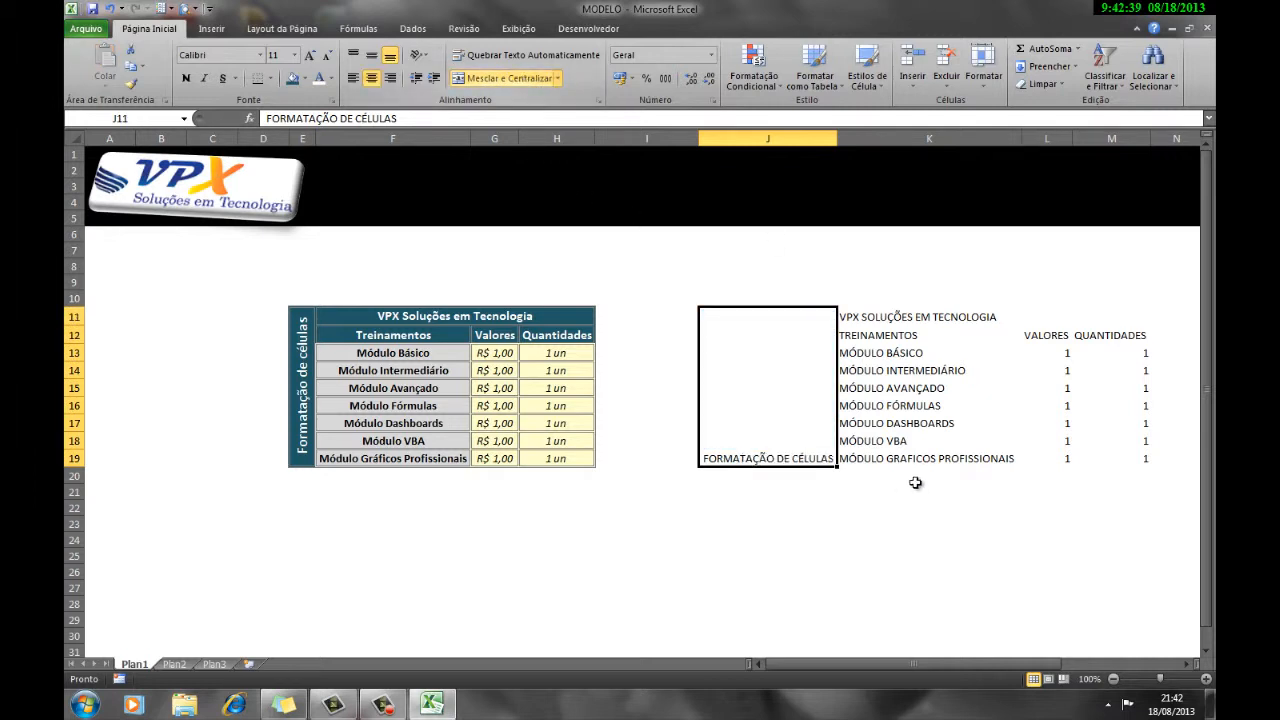
click(795, 522)
click(756, 347)
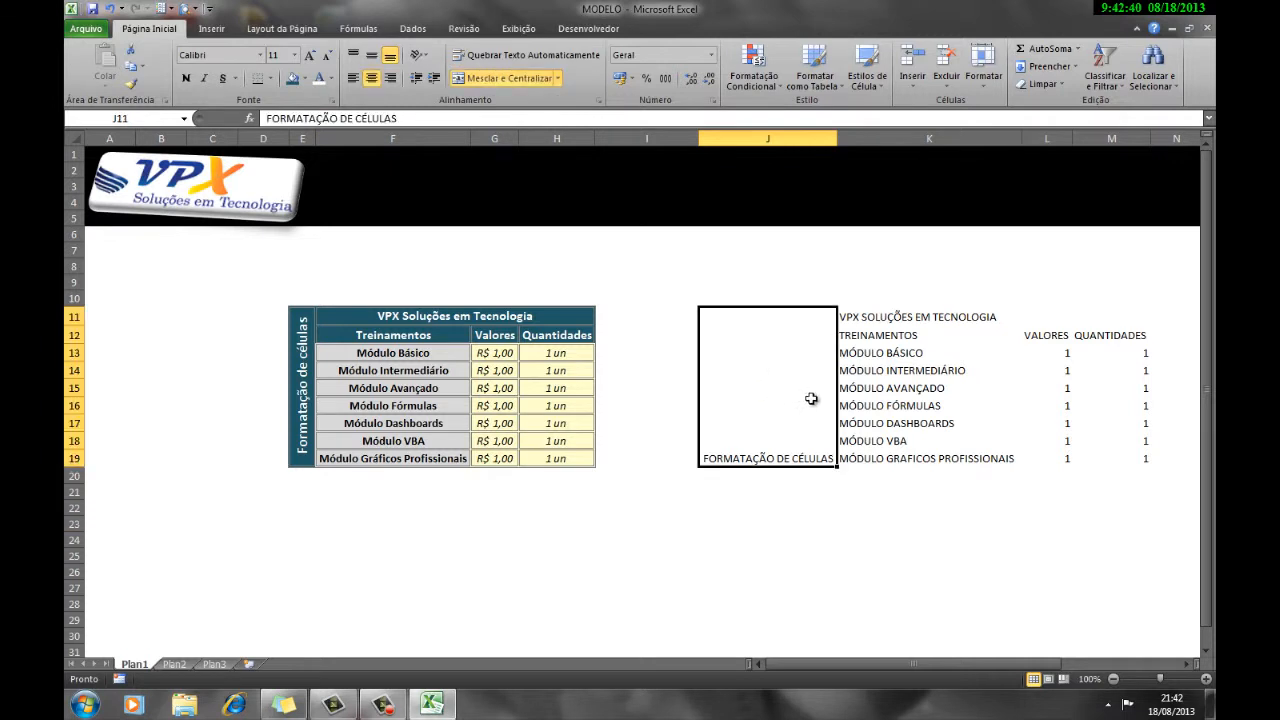
drag(894, 320, 1125, 314)
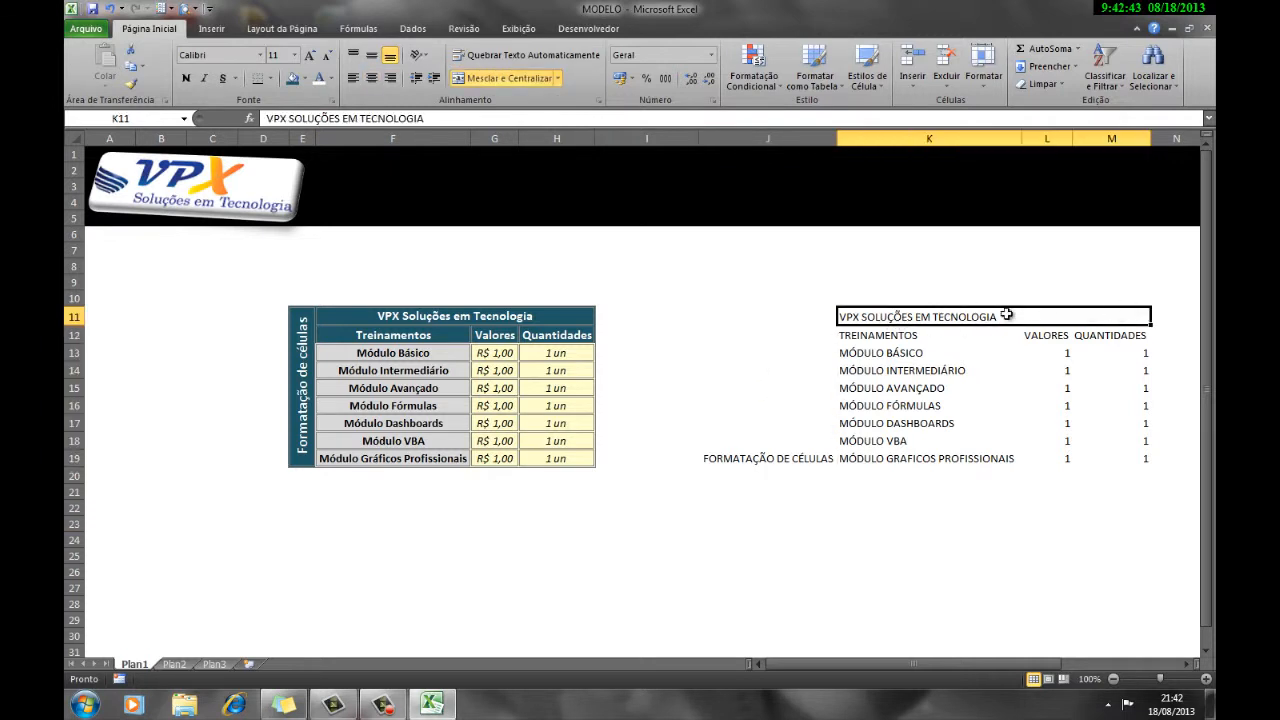
click(941, 496)
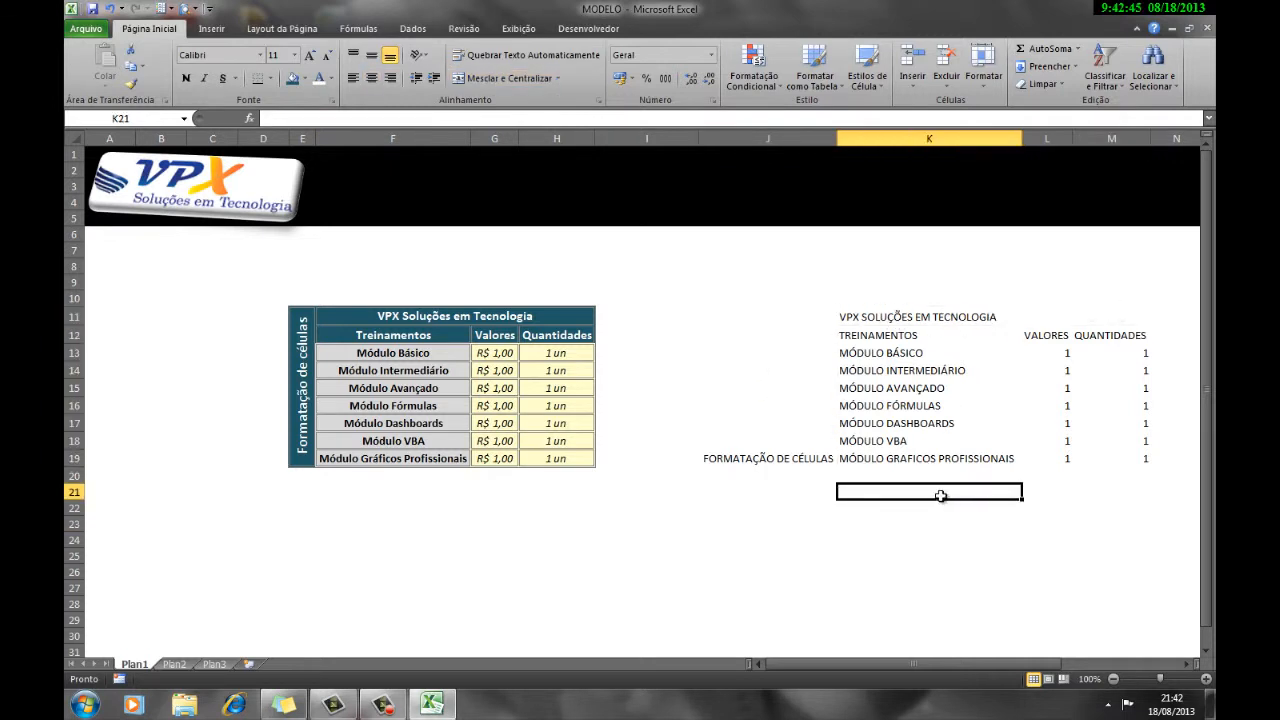
Apply double-line dark grey borders, both outline and inside, to the whole new table in cells J11 to M19.
drag(818, 315, 1064, 350)
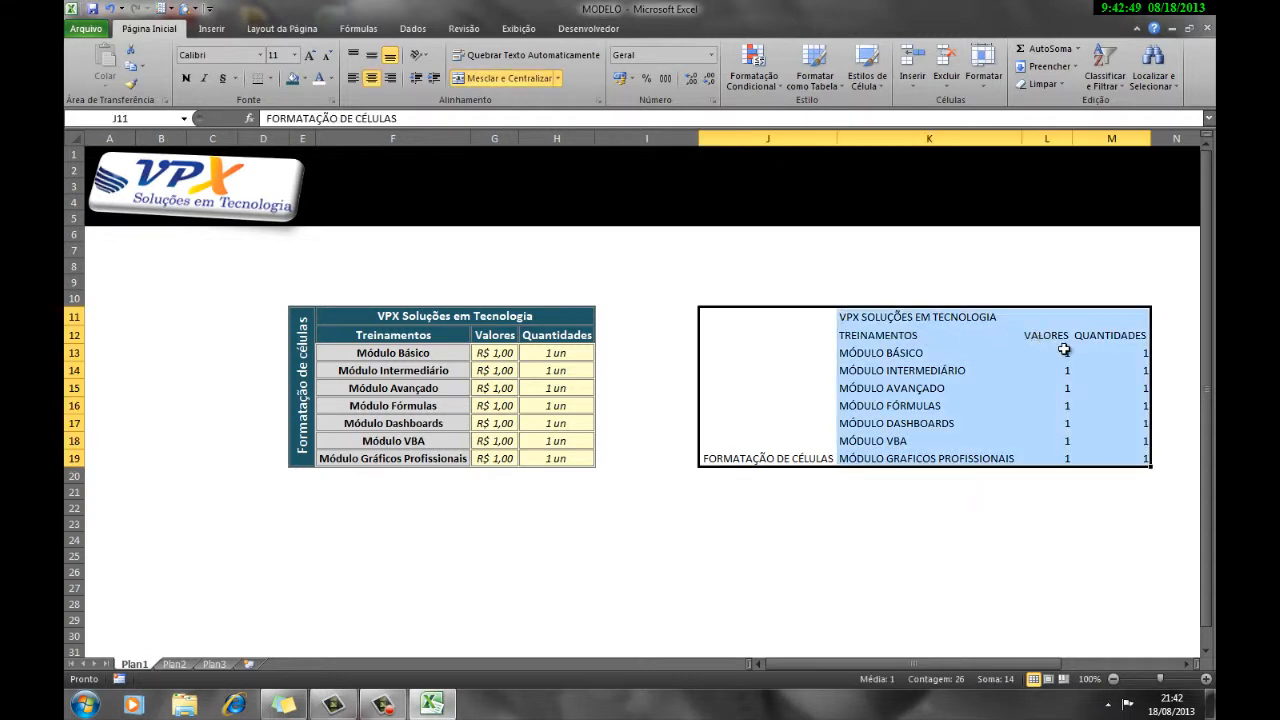
right_click(954, 358)
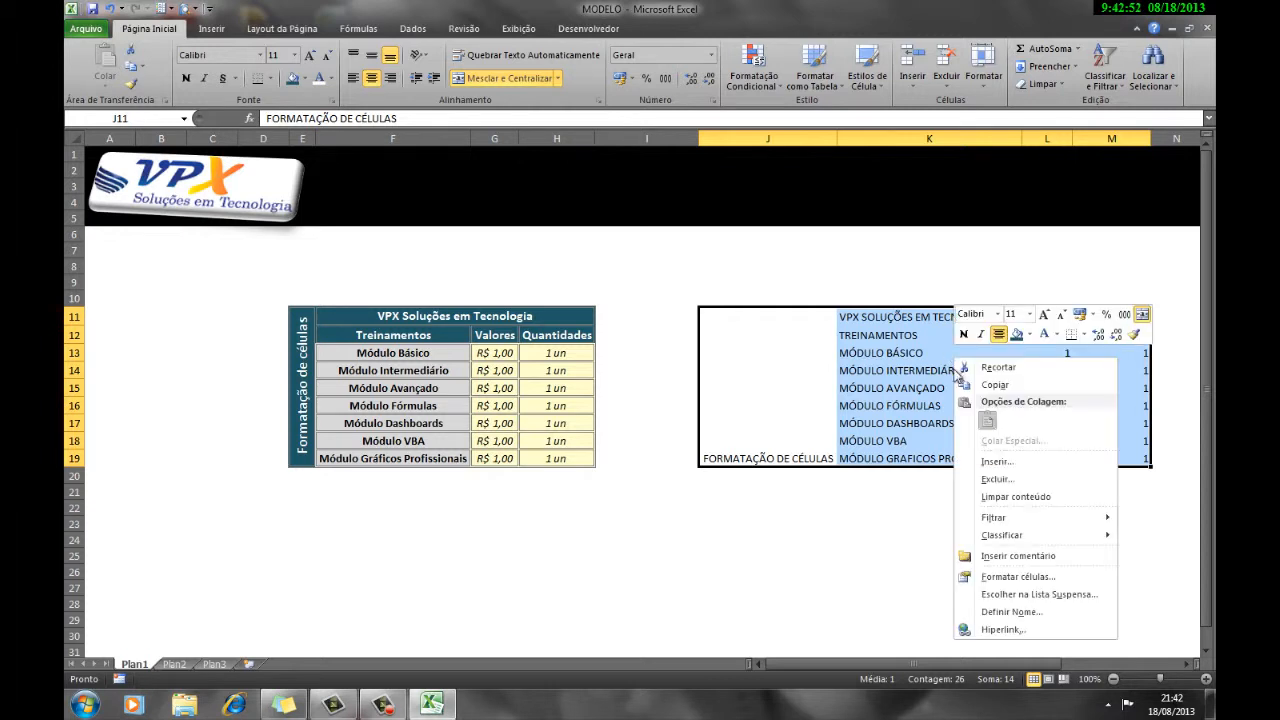
click(1049, 576)
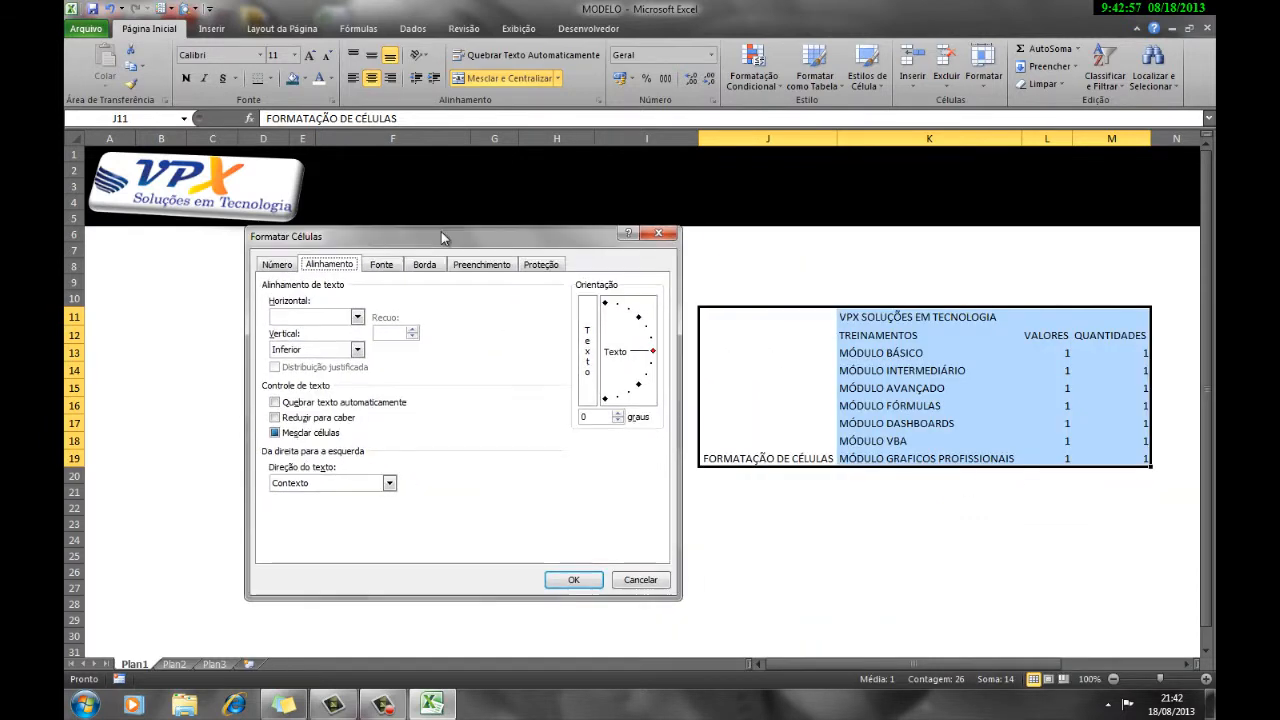
click(438, 268)
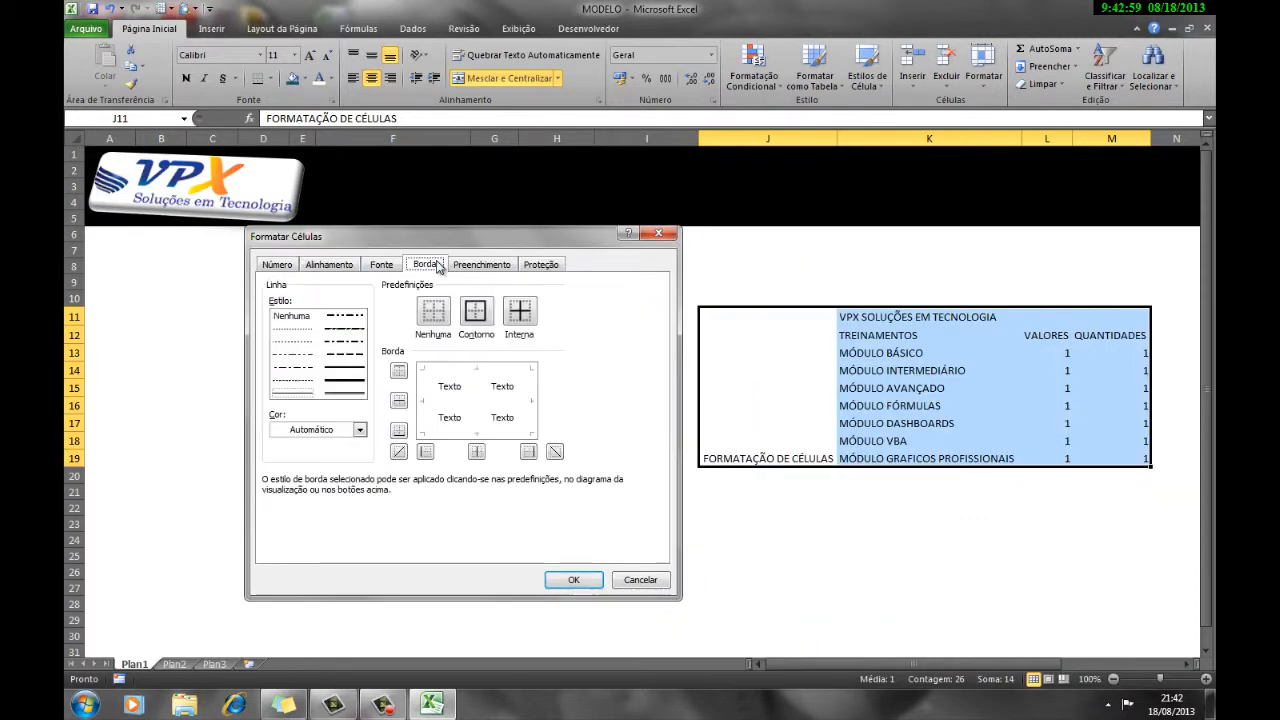
click(352, 394)
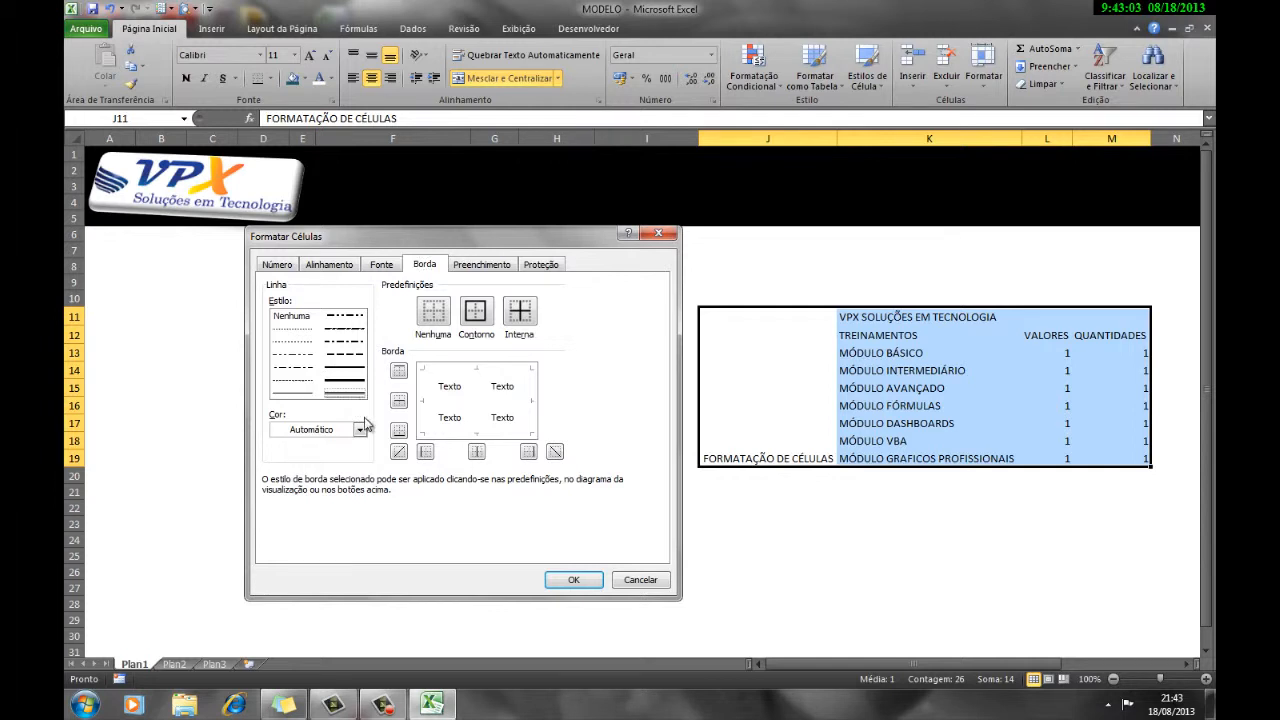
click(360, 430)
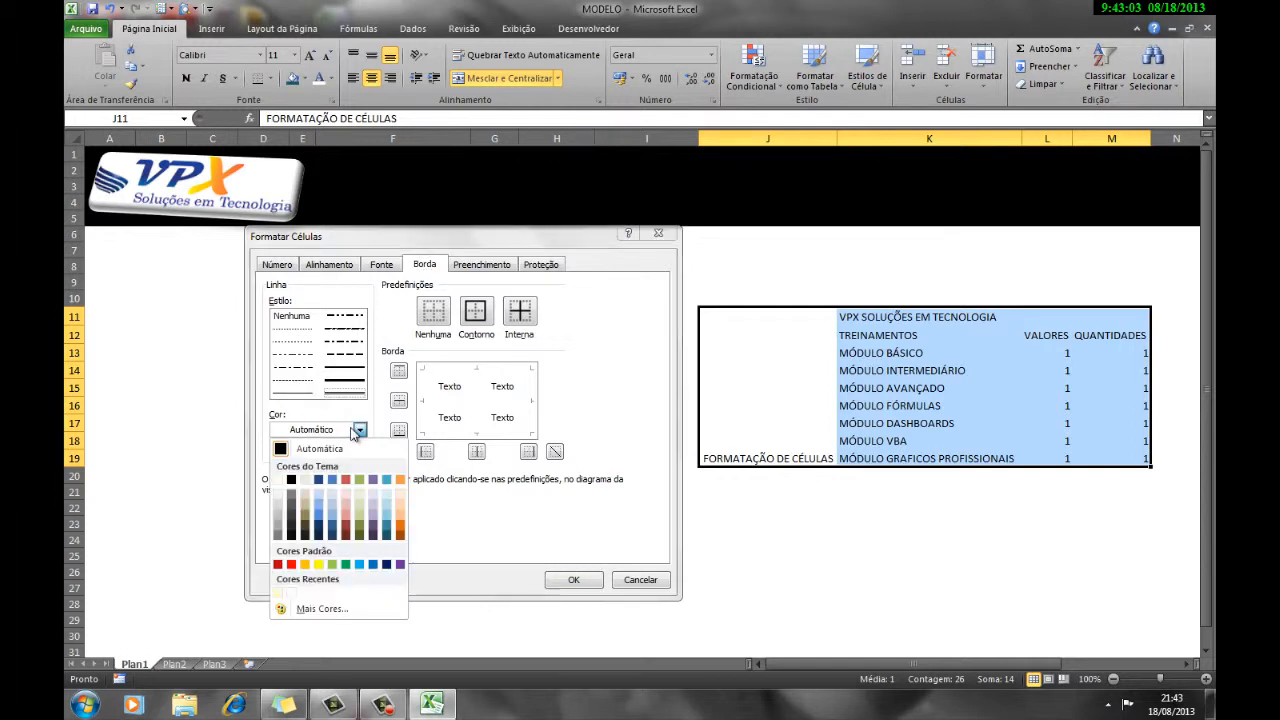
click(278, 538)
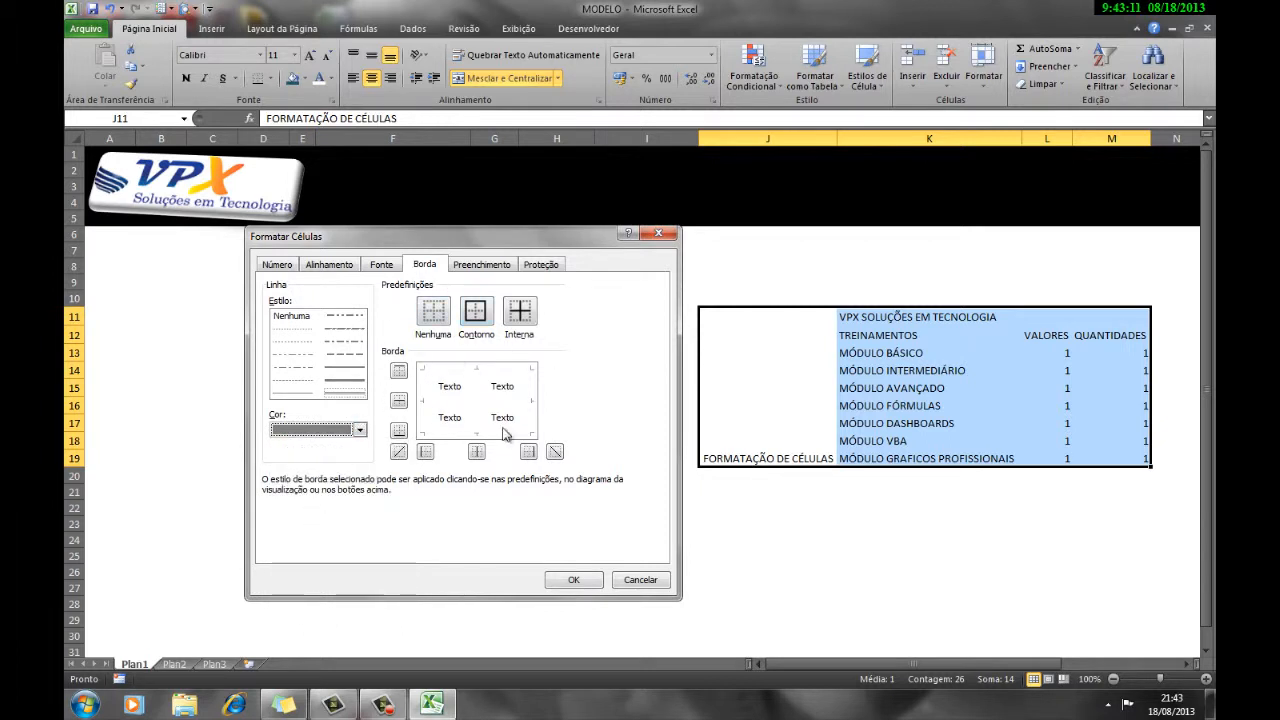
click(475, 322)
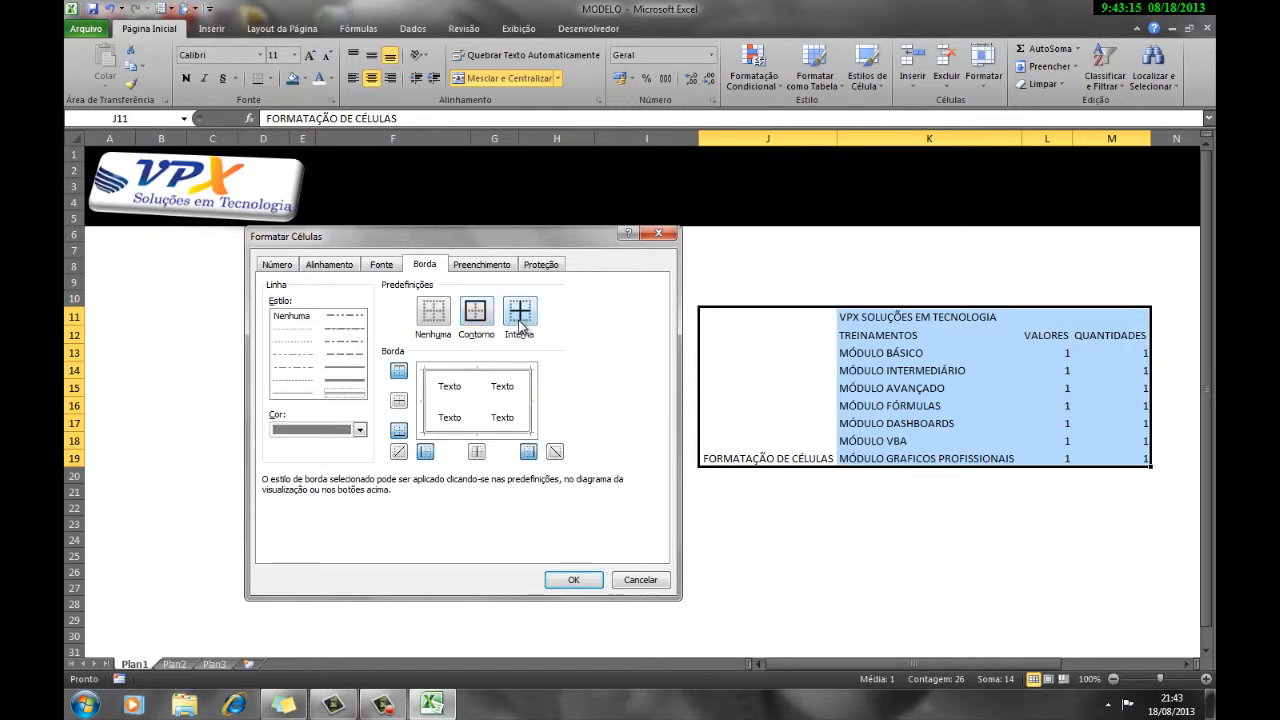
click(519, 322)
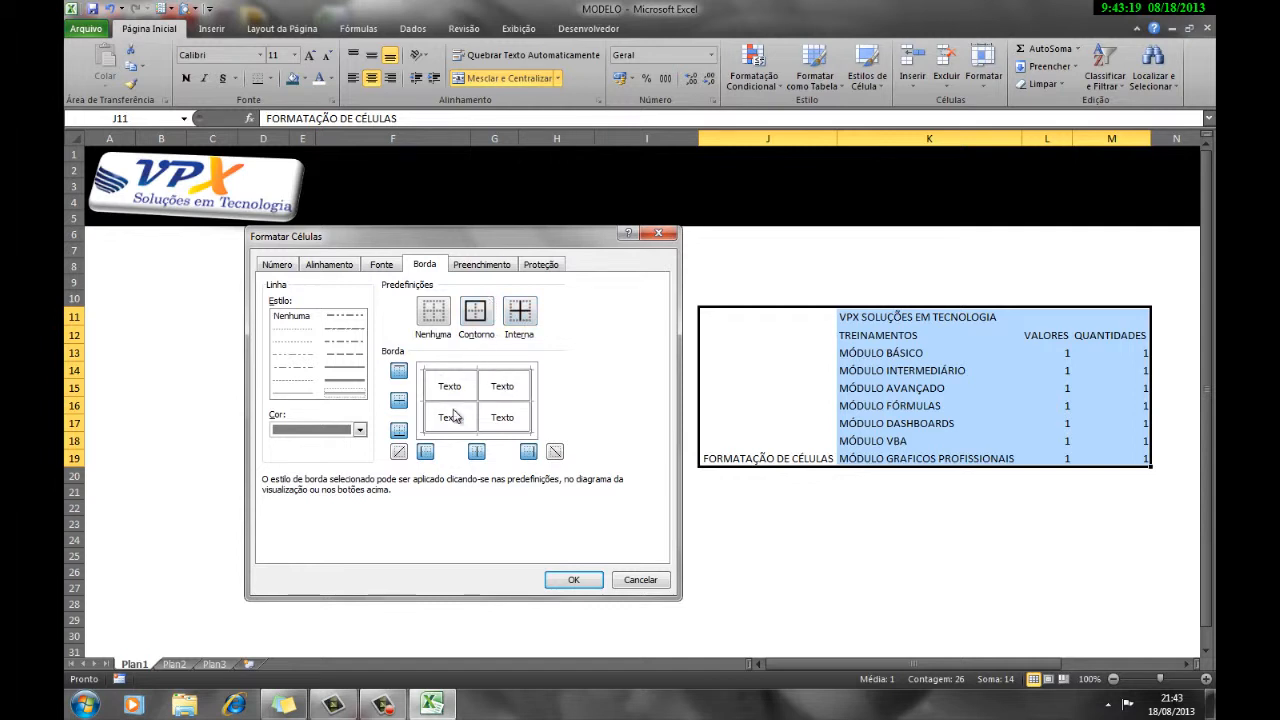
click(574, 580)
click(850, 556)
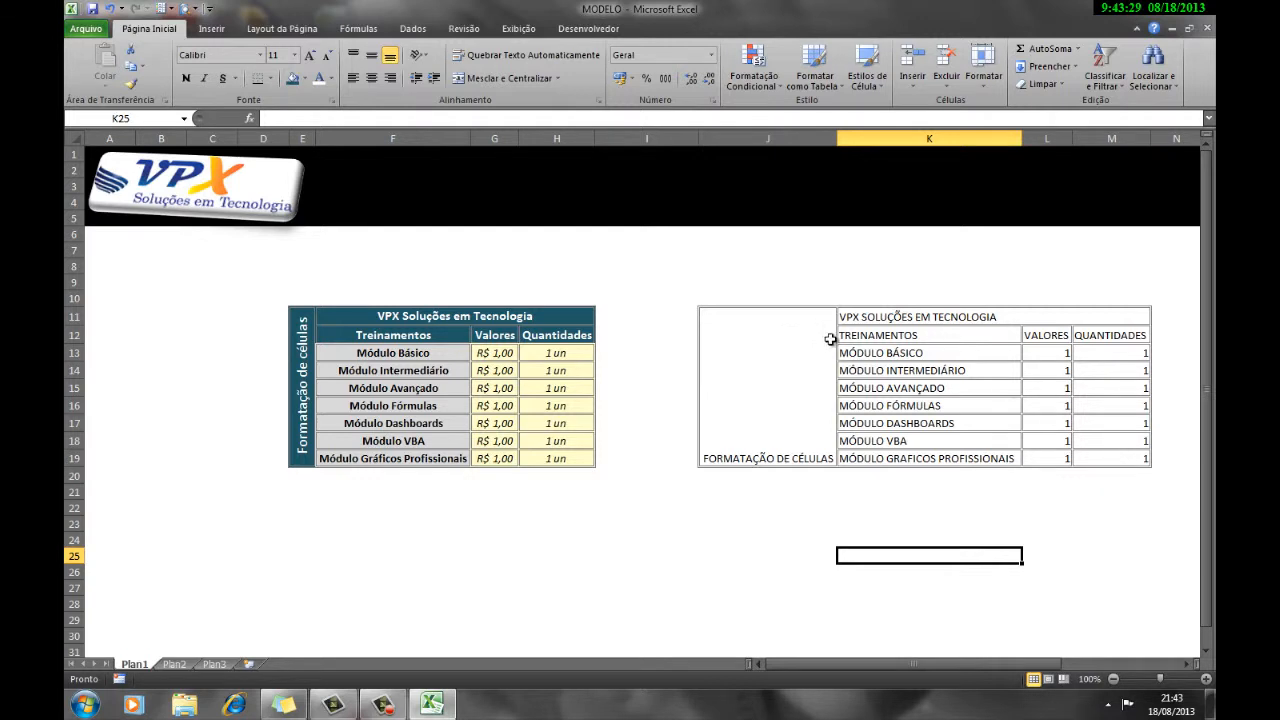
Centre the text of the whole table J11 to M19 both horizontally and vertically.
drag(823, 340, 1024, 386)
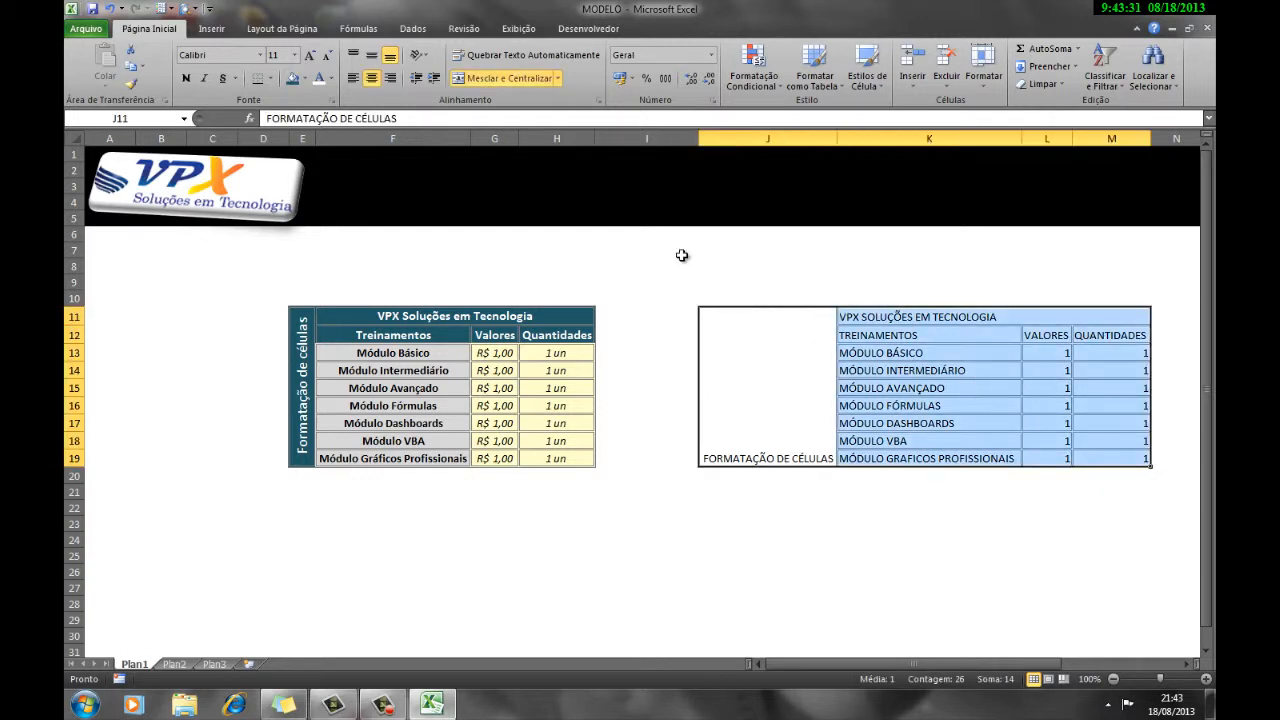
click(372, 80)
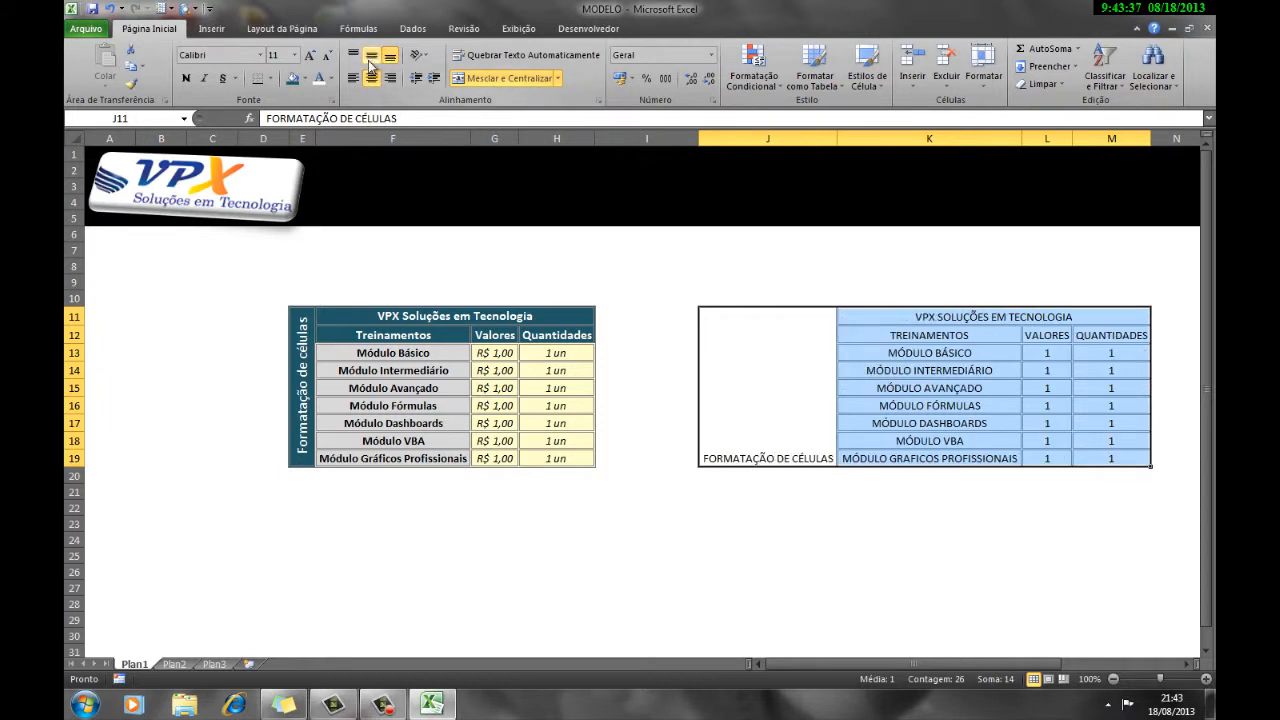
click(371, 57)
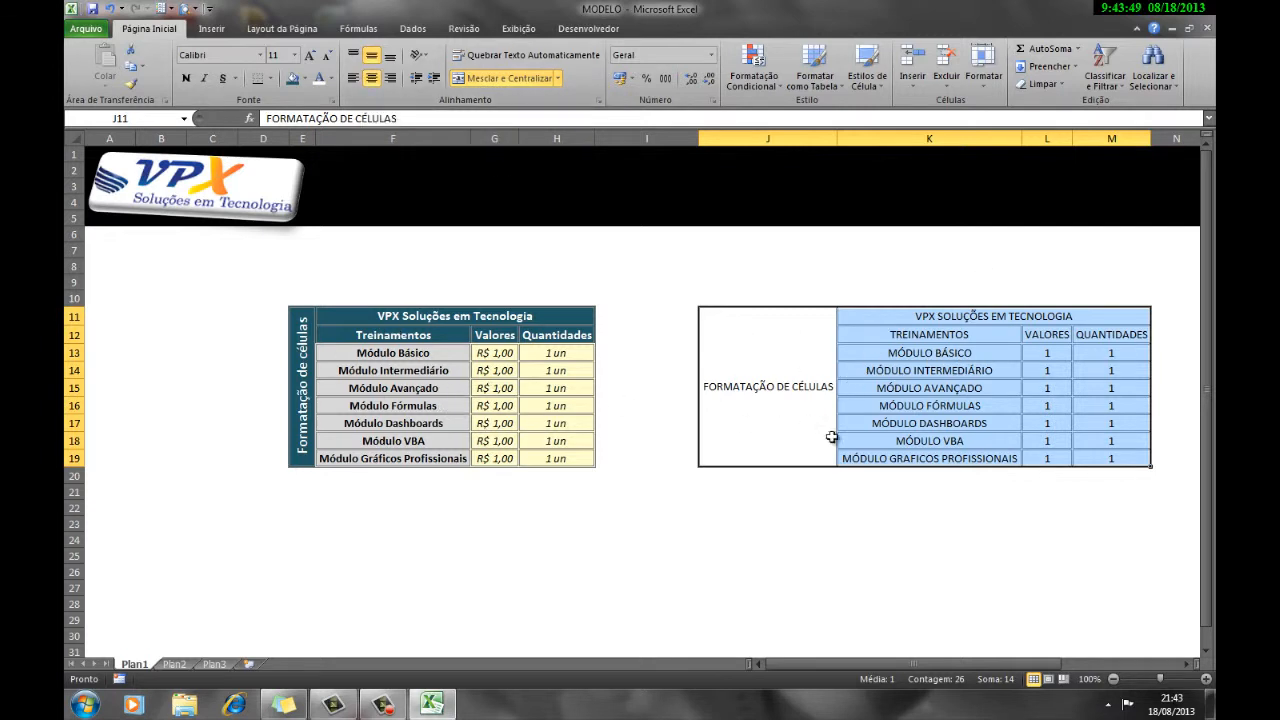
click(929, 527)
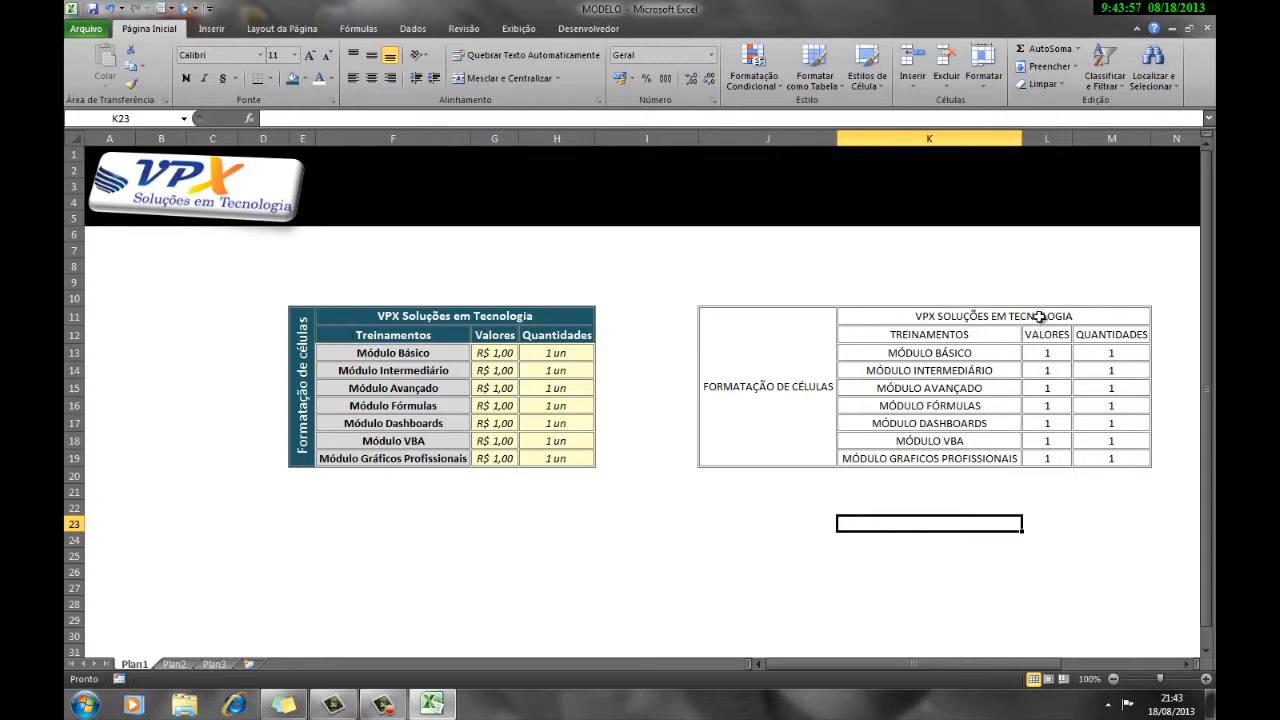
Fill the title, the header row and the side label FORMATAÇÃO DE CÉLULAS with the dark teal theme colour, matching the model.
drag(1041, 322, 1041, 336)
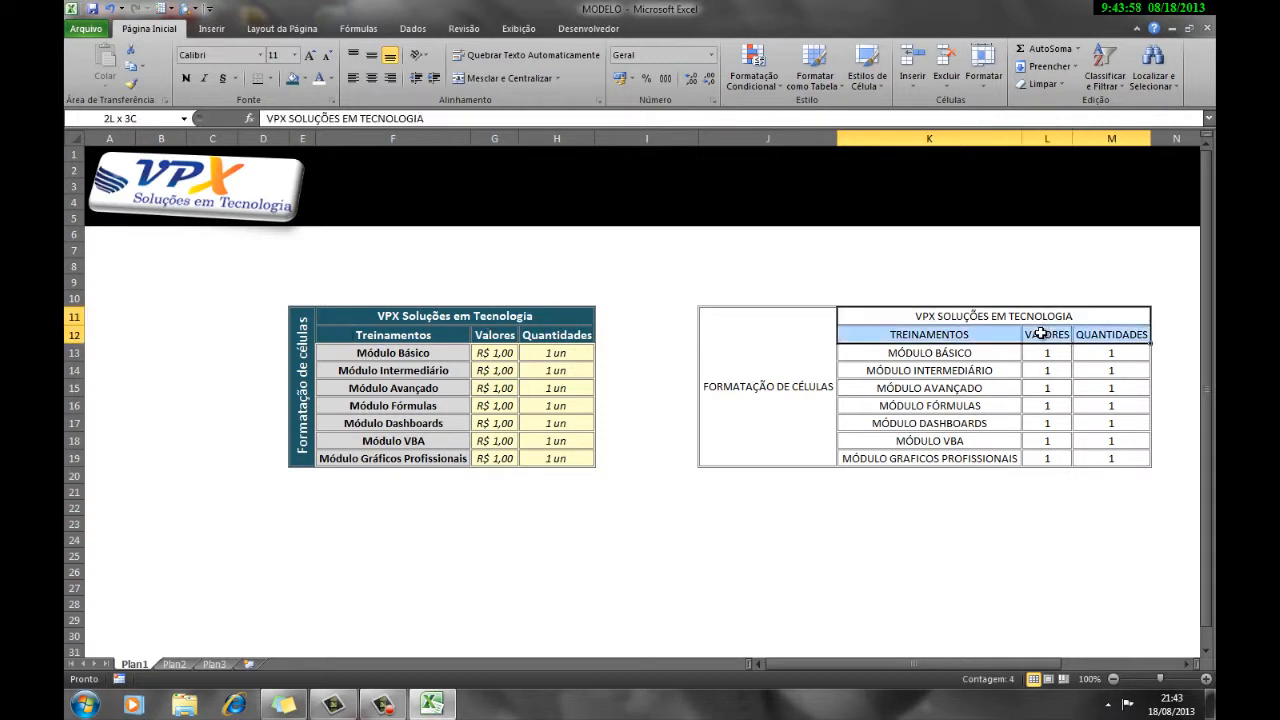
ctrl+click(810, 378)
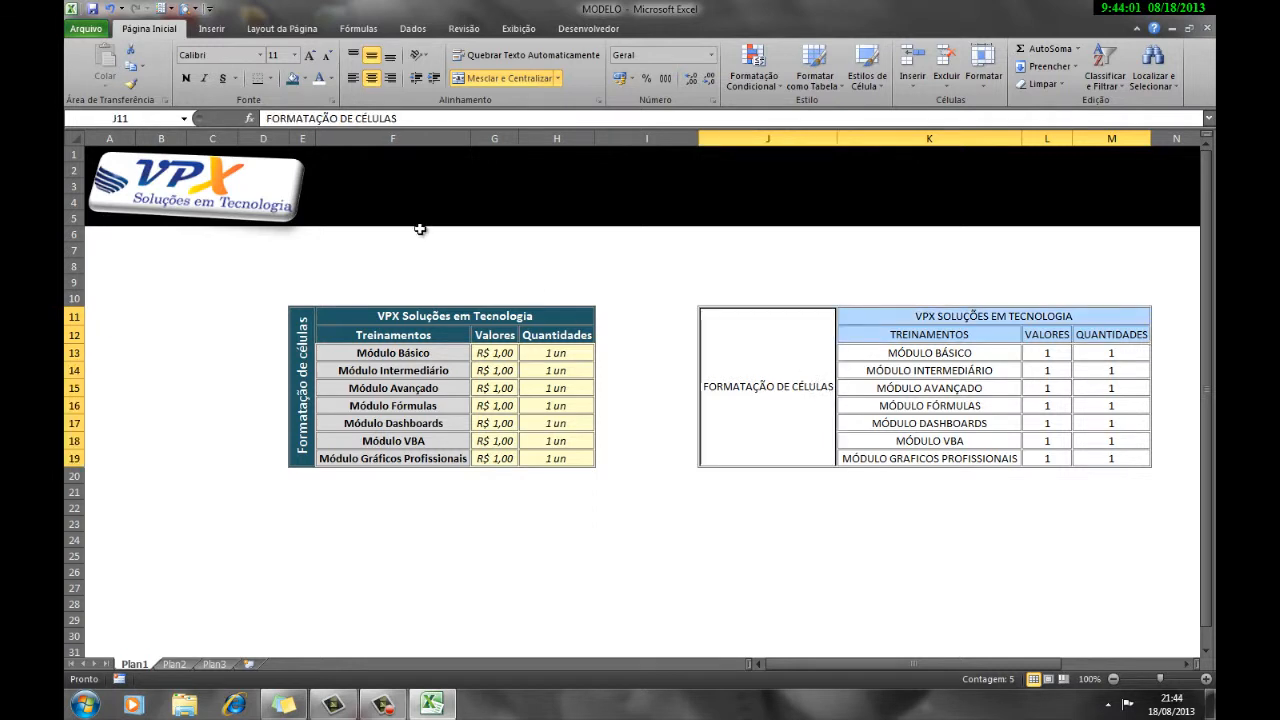
click(305, 80)
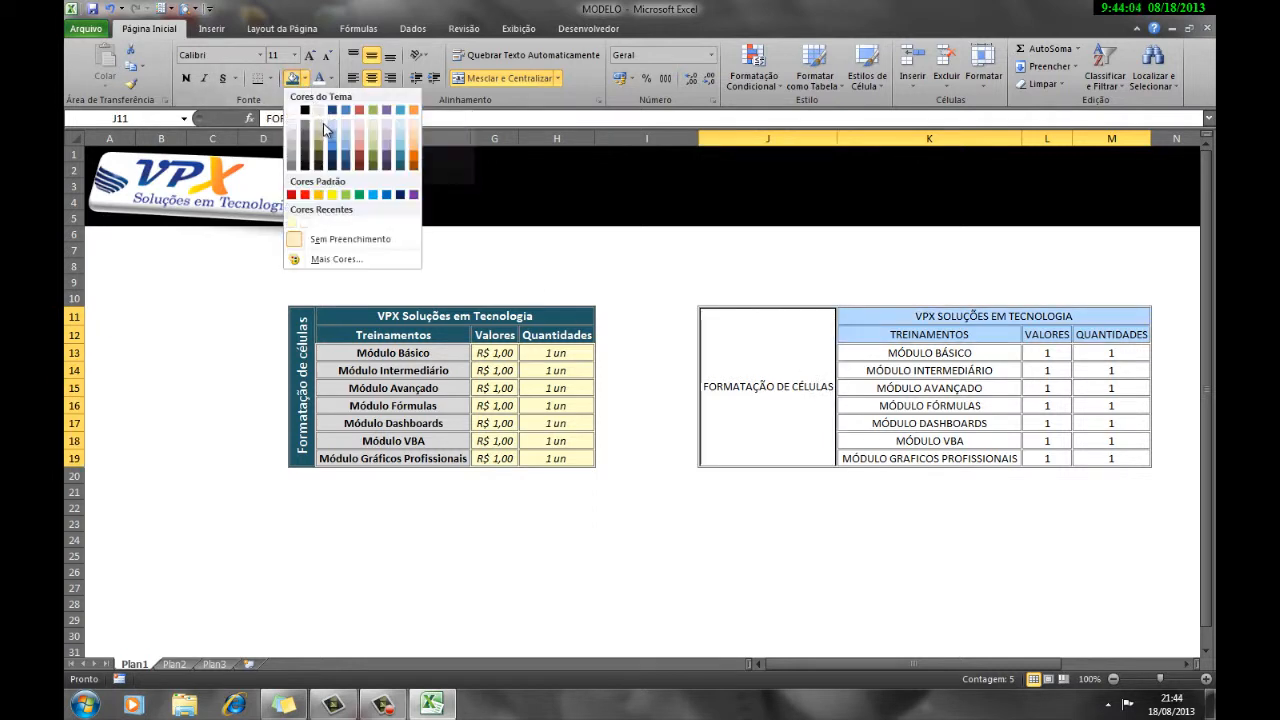
click(398, 162)
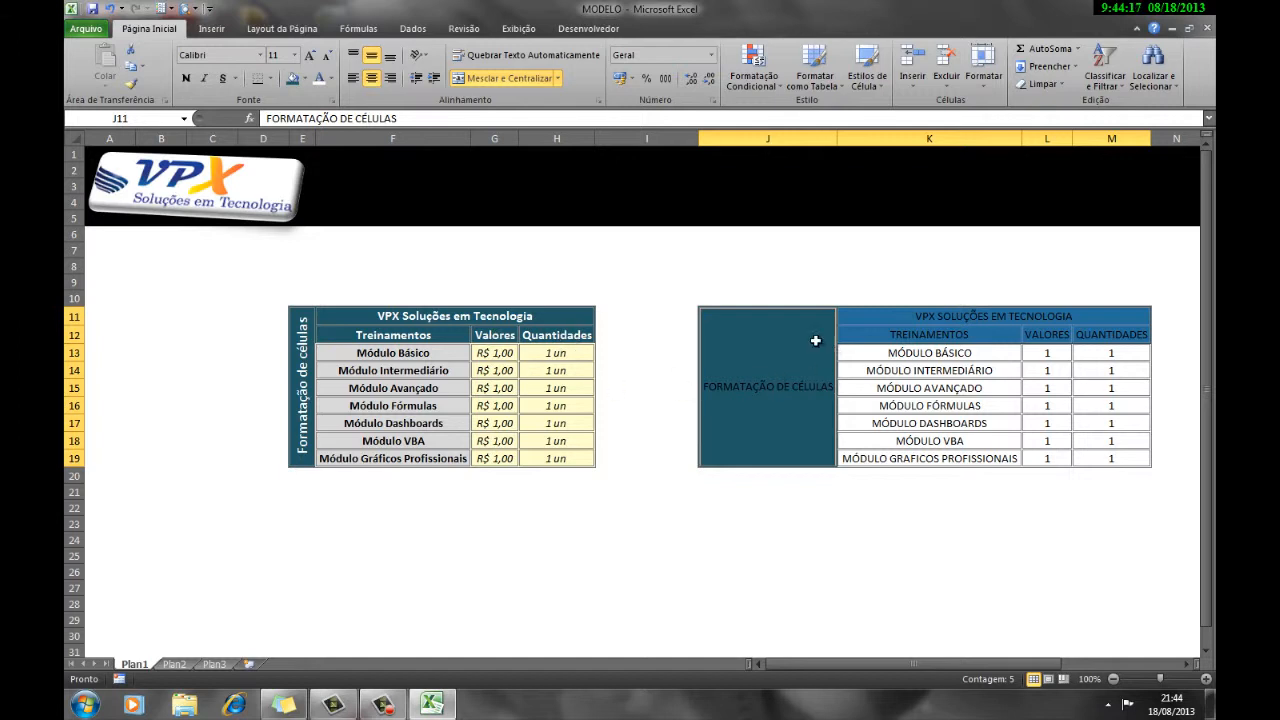
Make the text of the title, header row and side label white and bold.
click(331, 80)
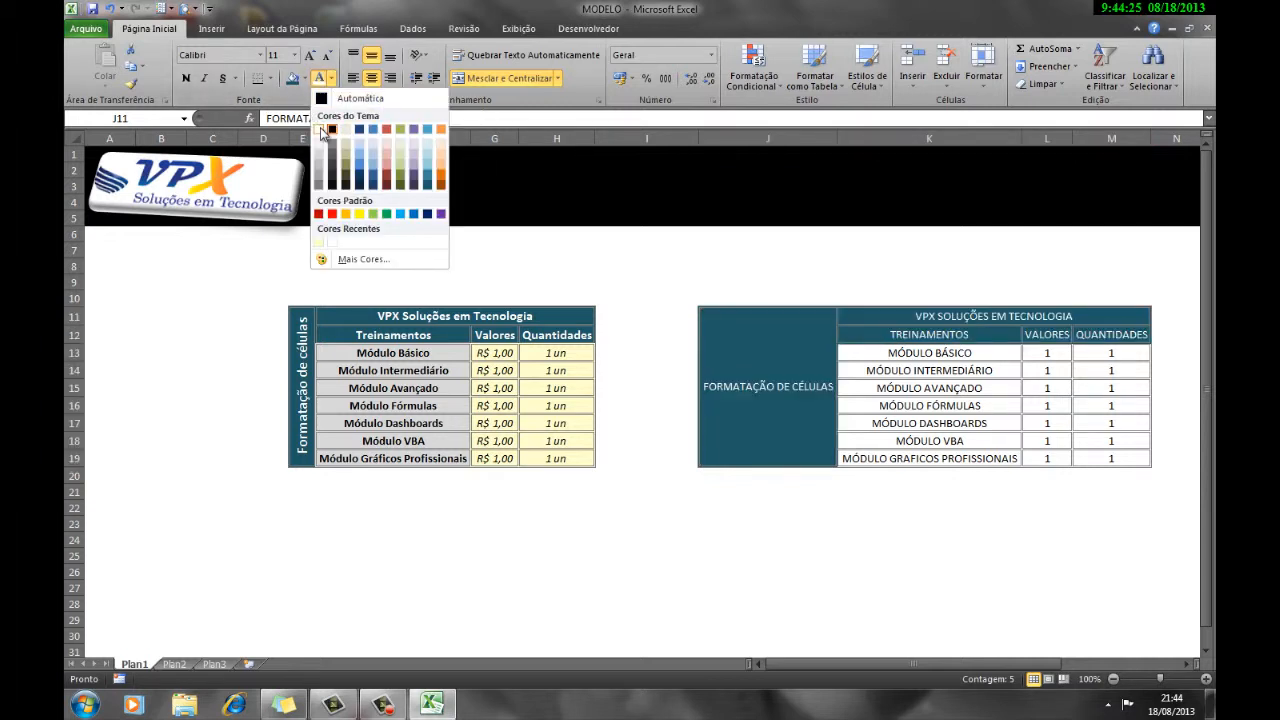
click(321, 130)
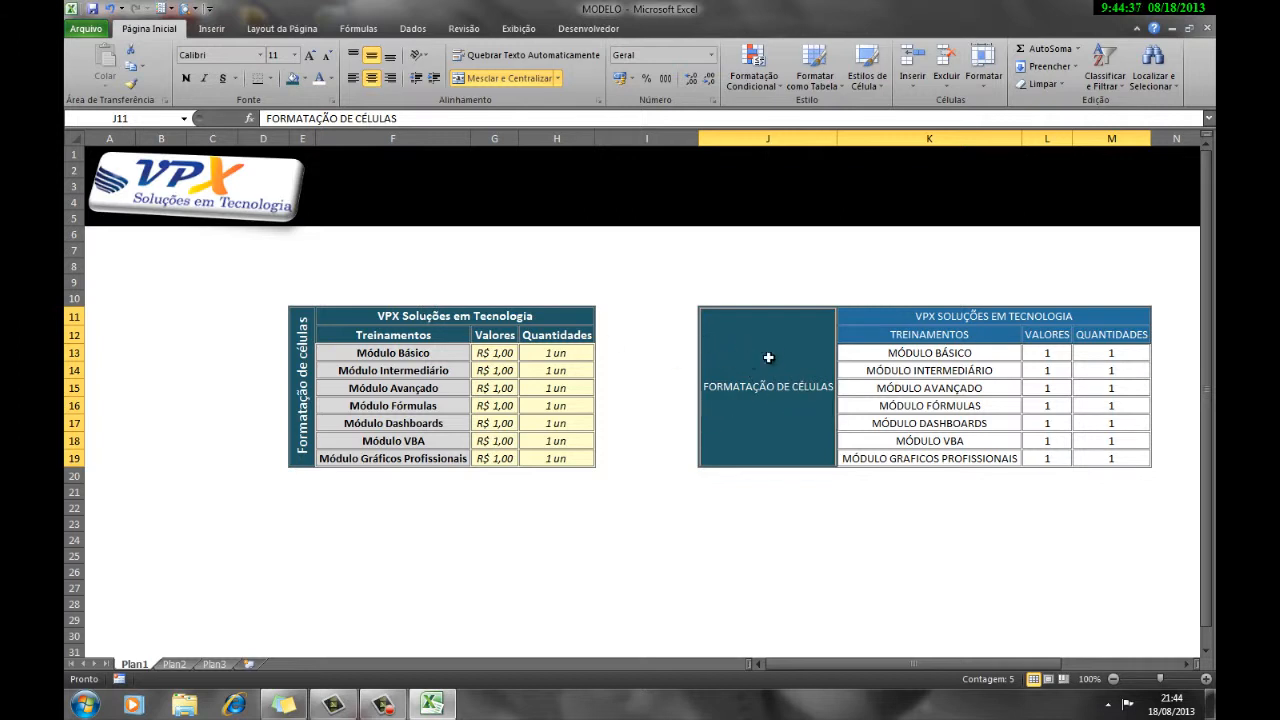
click(186, 79)
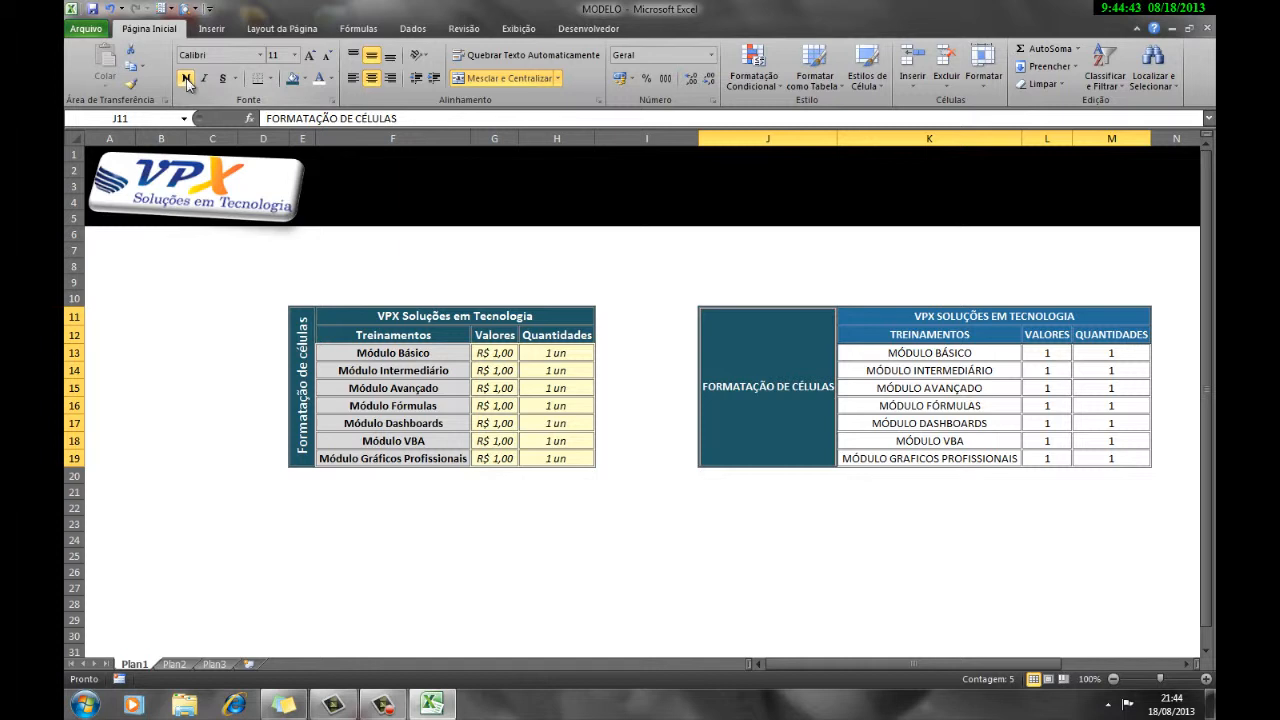
click(915, 488)
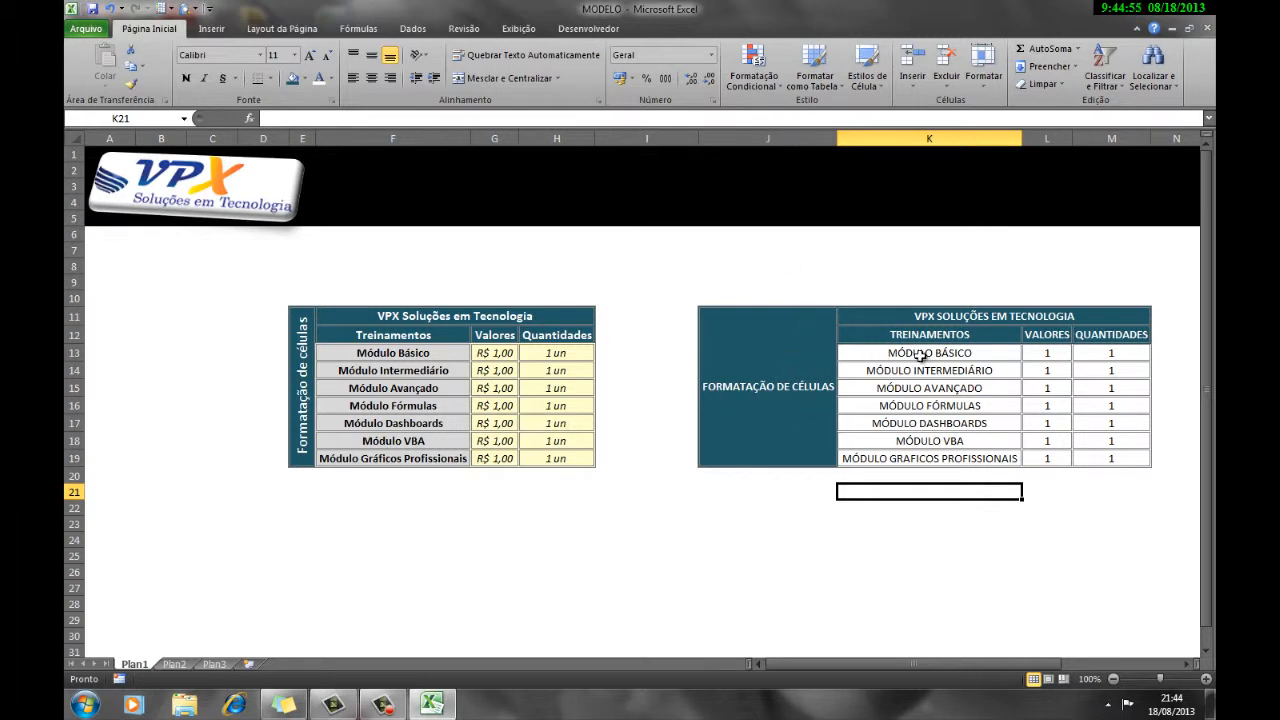
Make the module names in cells K13 to K19 bold and fill them with light grey.
drag(920, 353, 948, 460)
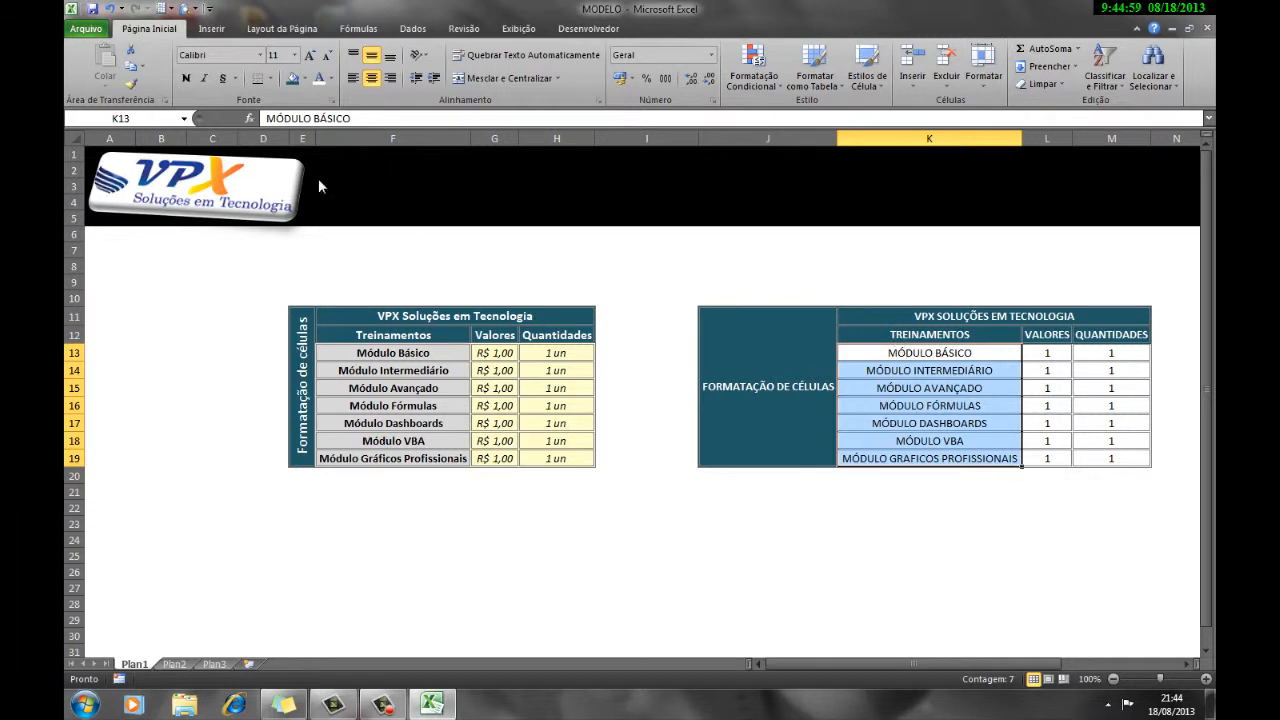
click(186, 79)
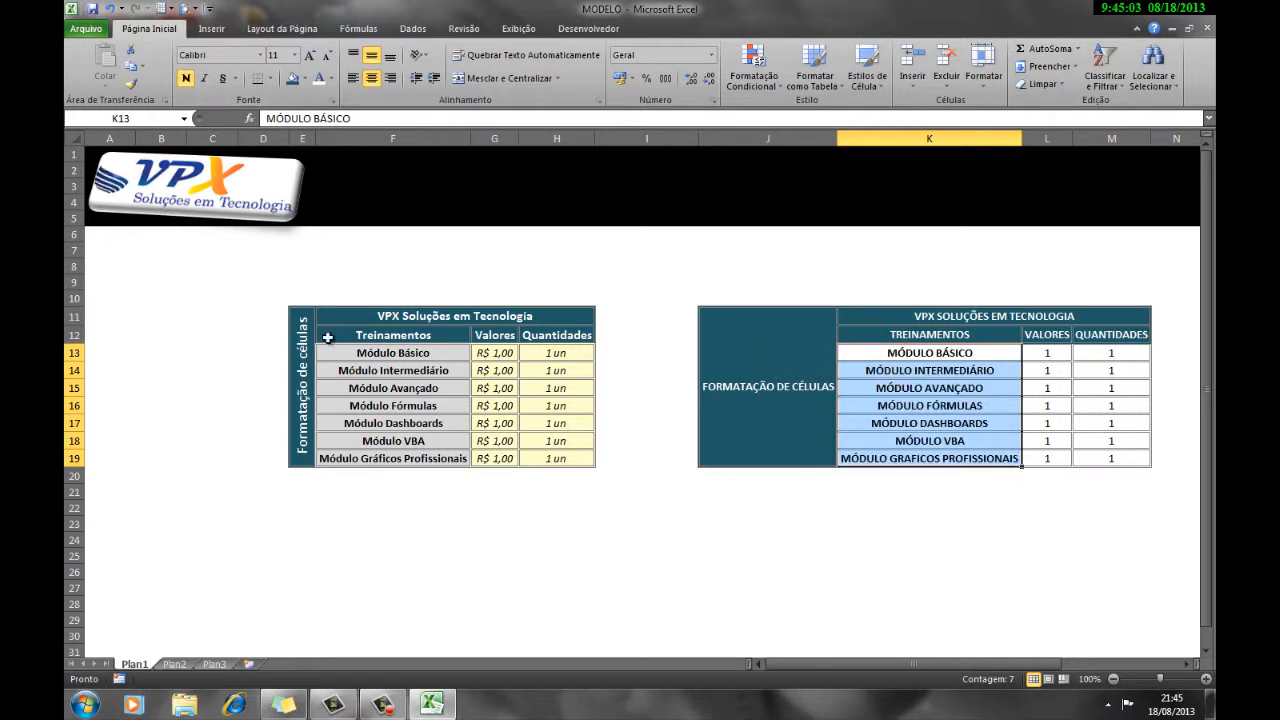
click(305, 79)
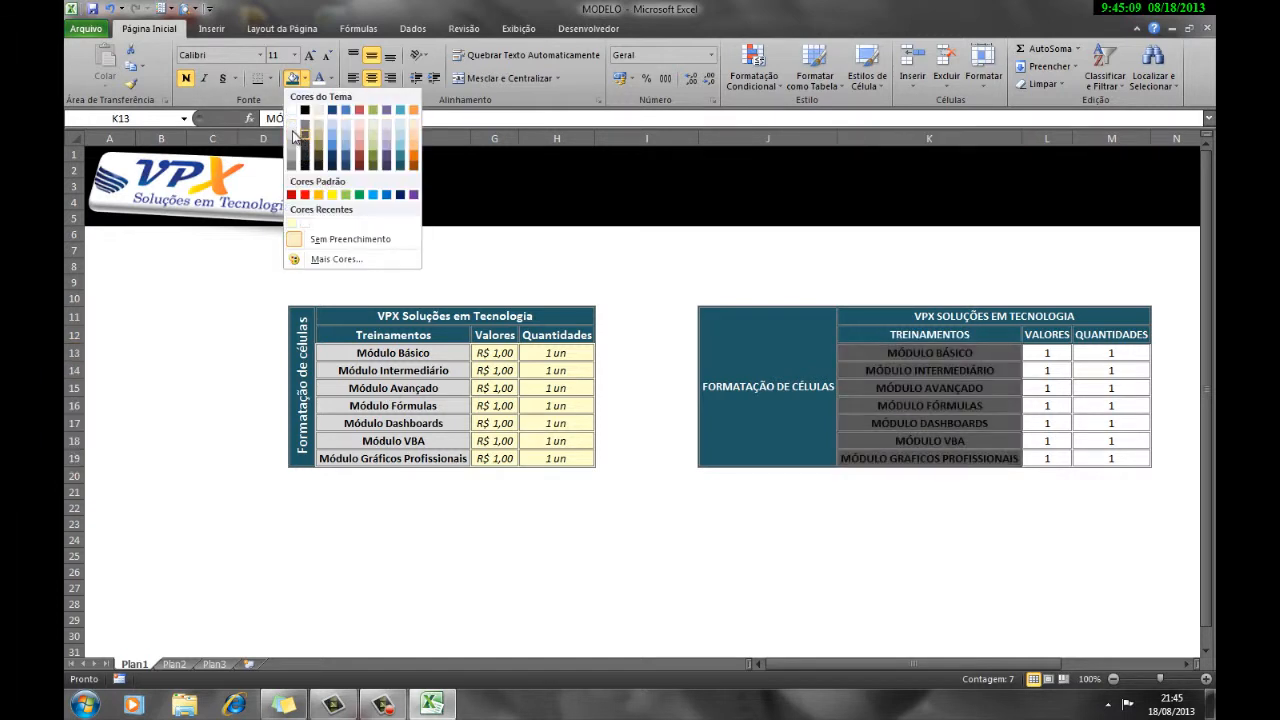
click(293, 131)
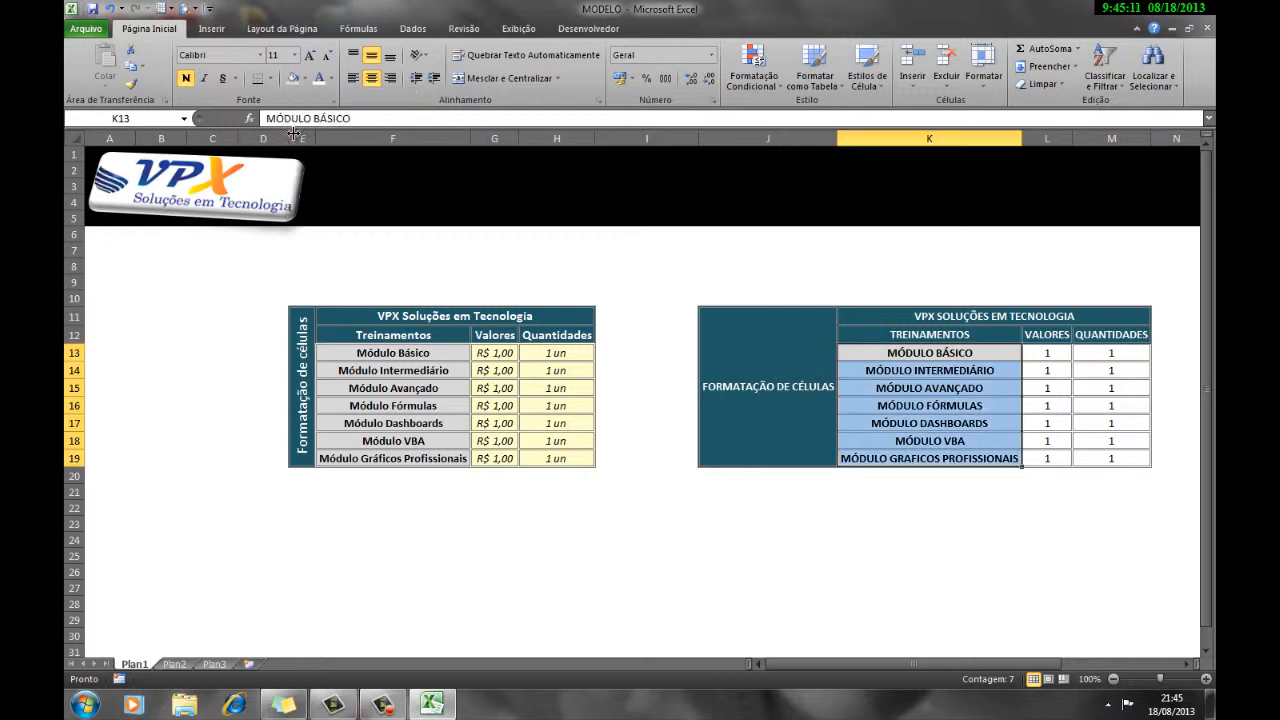
click(903, 250)
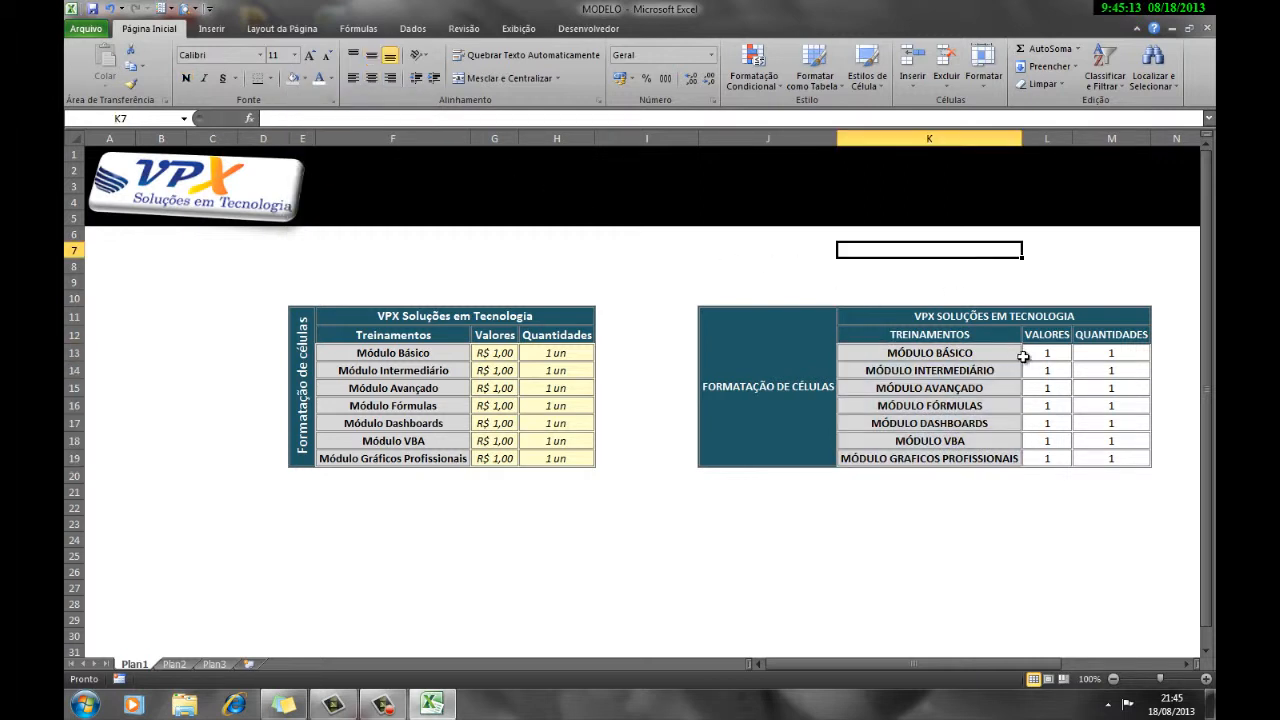
Fill the VALORES and QUANTIDADES cells L13 to M19 with a light yellow chosen from the standard colours under Mais Cores.
drag(1027, 356, 1108, 457)
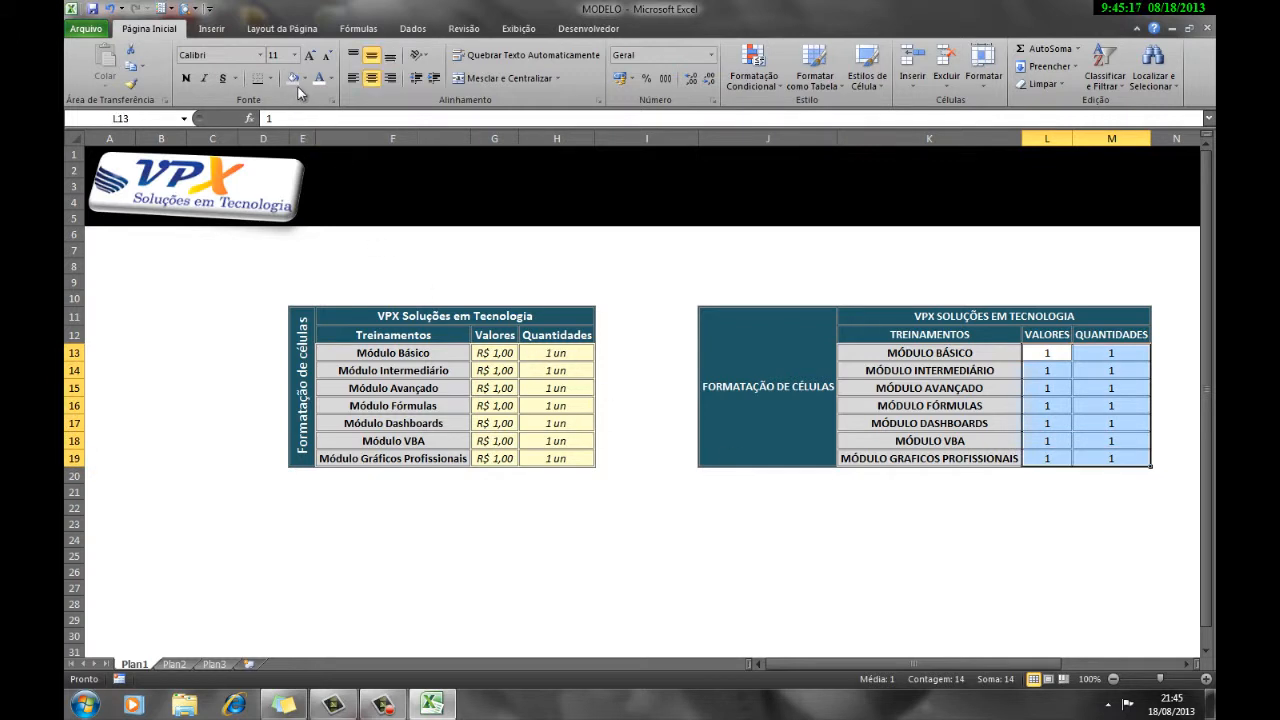
click(304, 82)
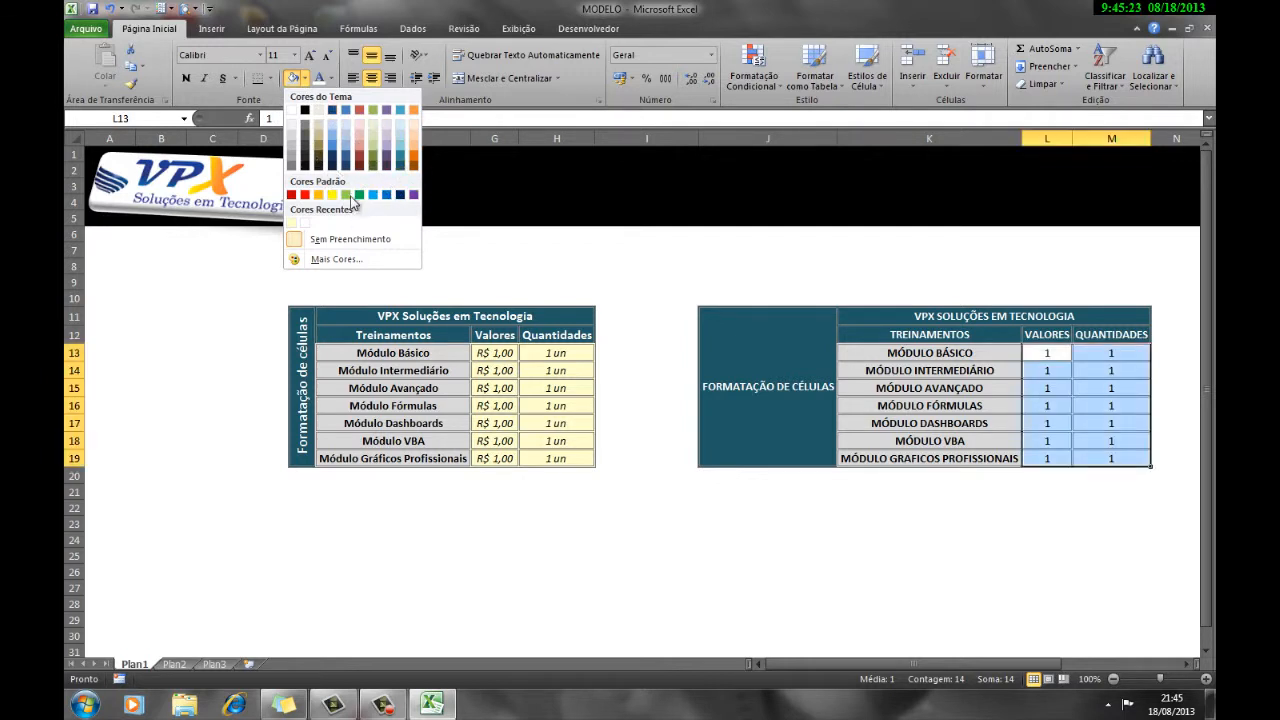
click(348, 259)
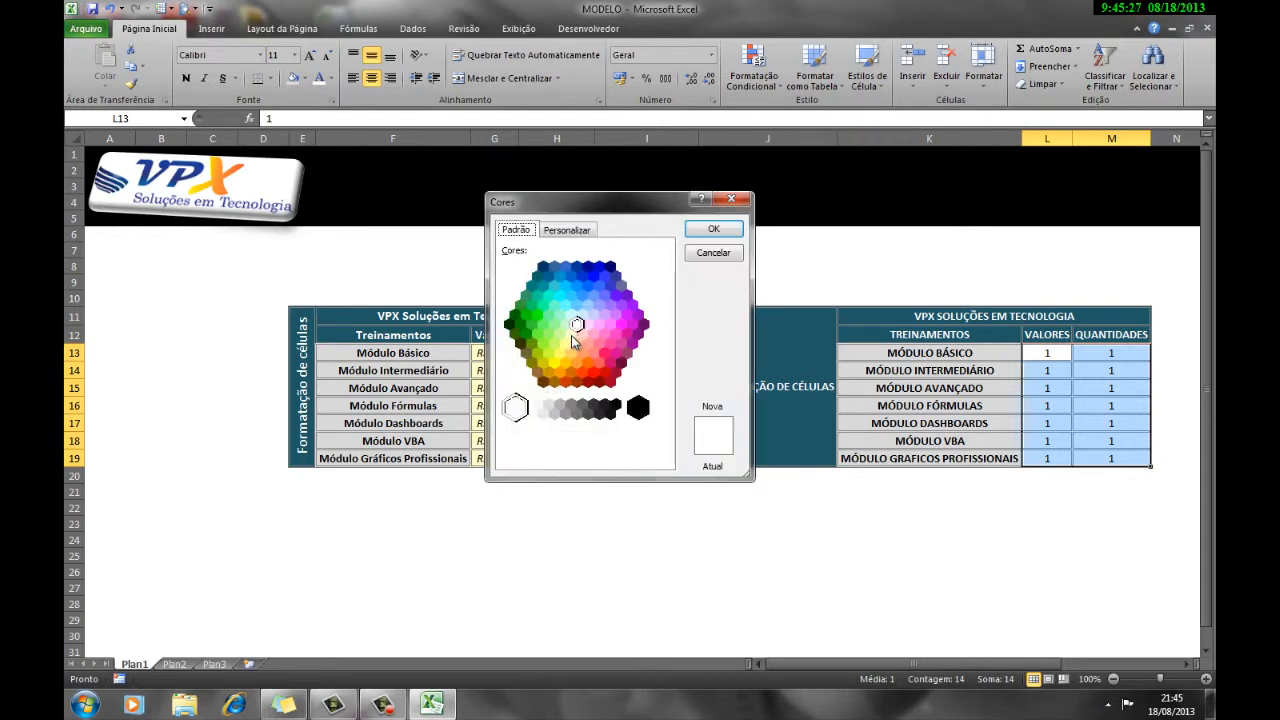
click(571, 335)
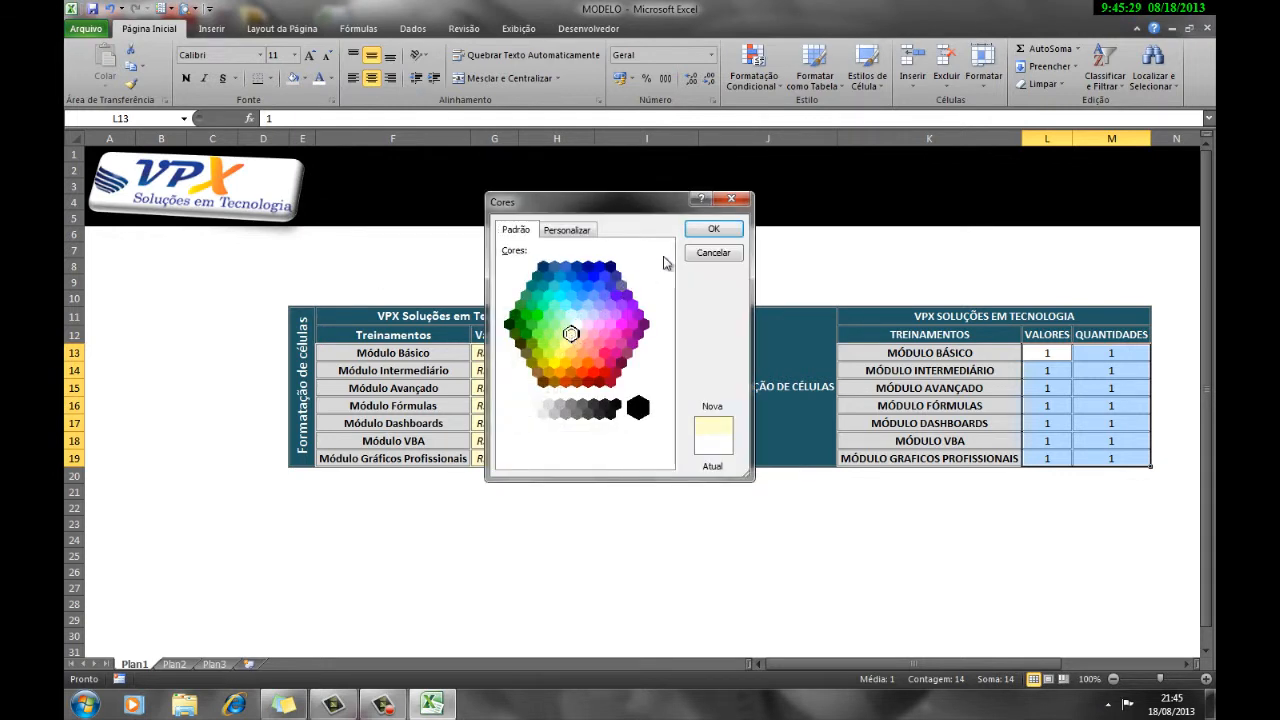
click(713, 230)
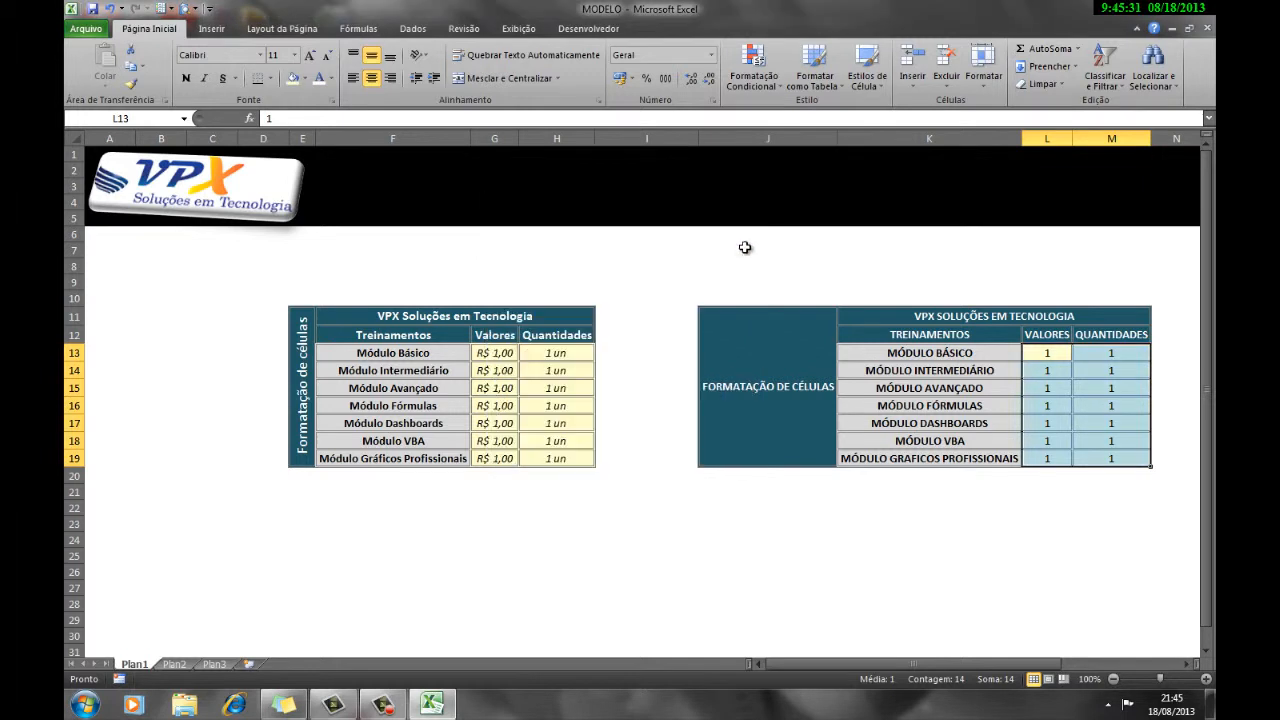
click(893, 218)
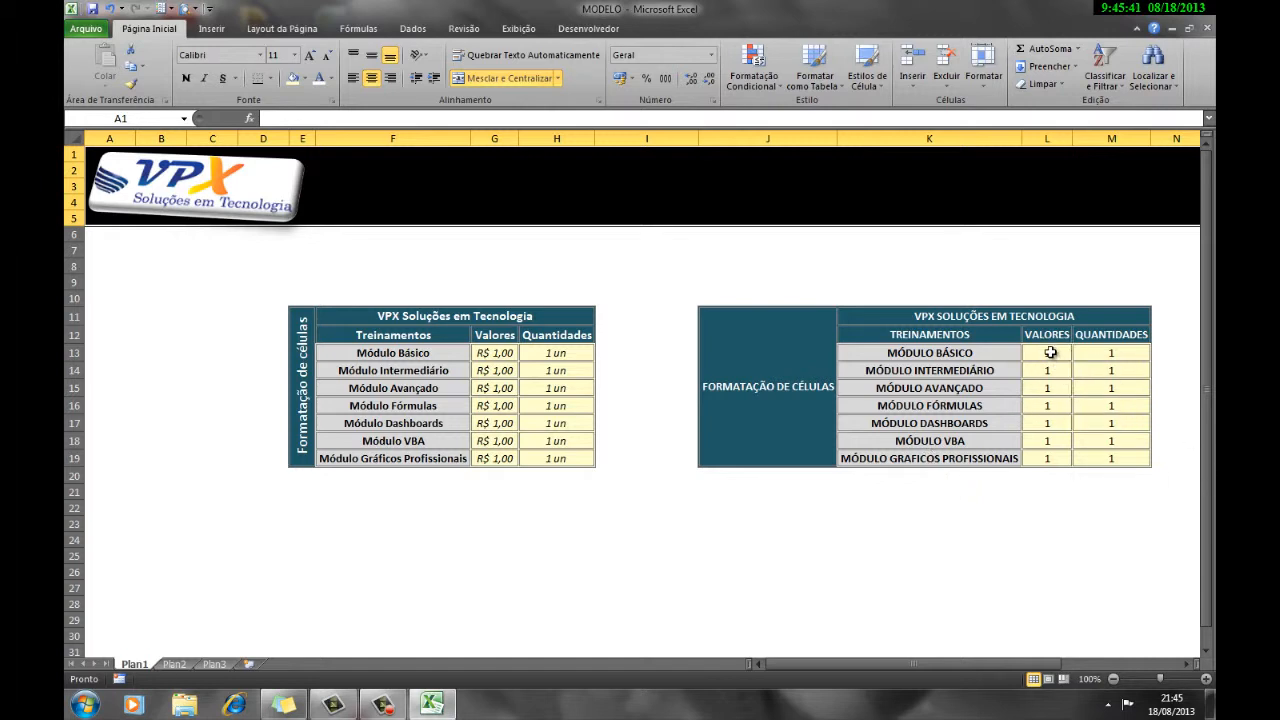
Apply the Contábil number format in R$ to the VALORES cells L13 to L19.
drag(1050, 352, 1056, 452)
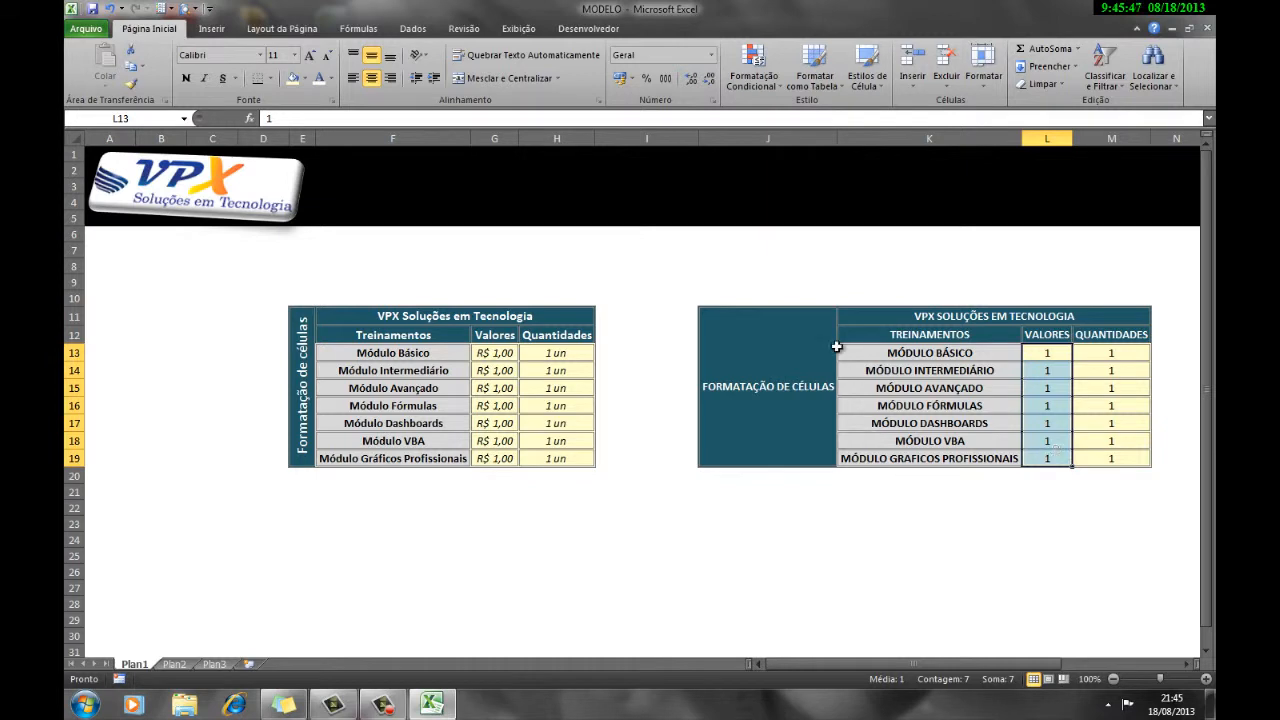
click(620, 80)
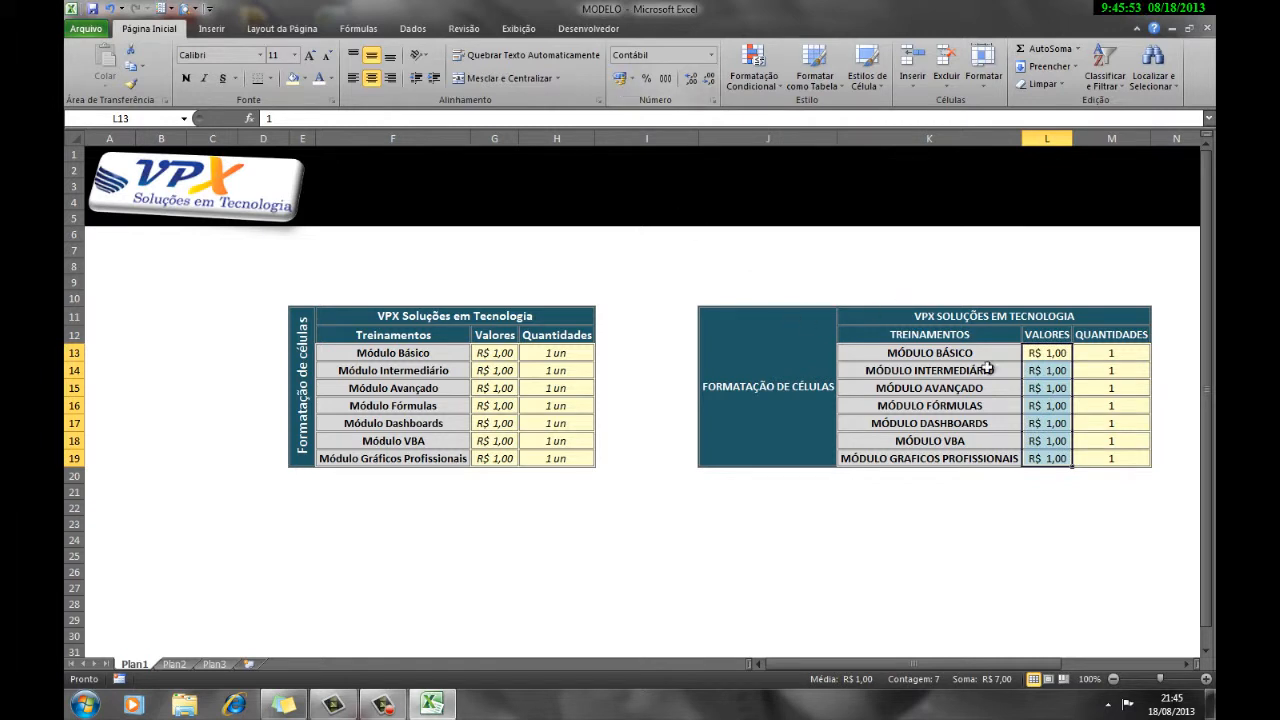
Try five decimal places on the value in cell L13, restore two decimals and autofit column L.
click(1046, 522)
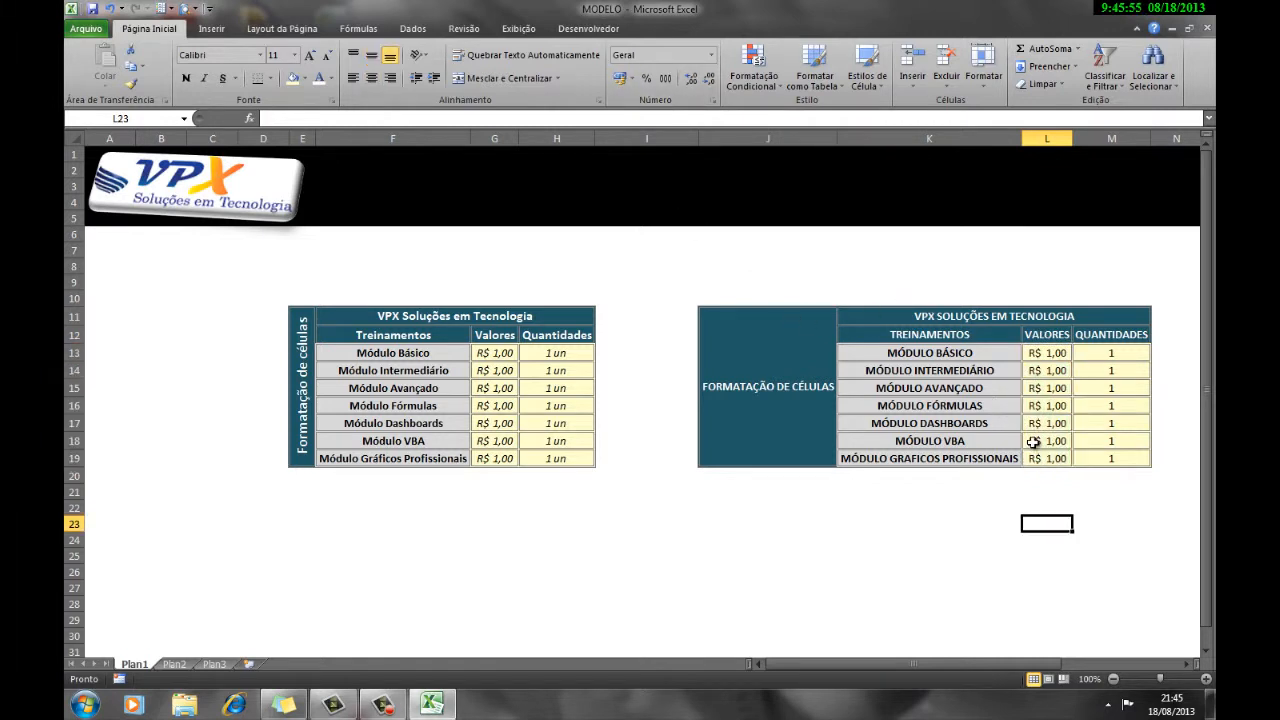
click(1046, 423)
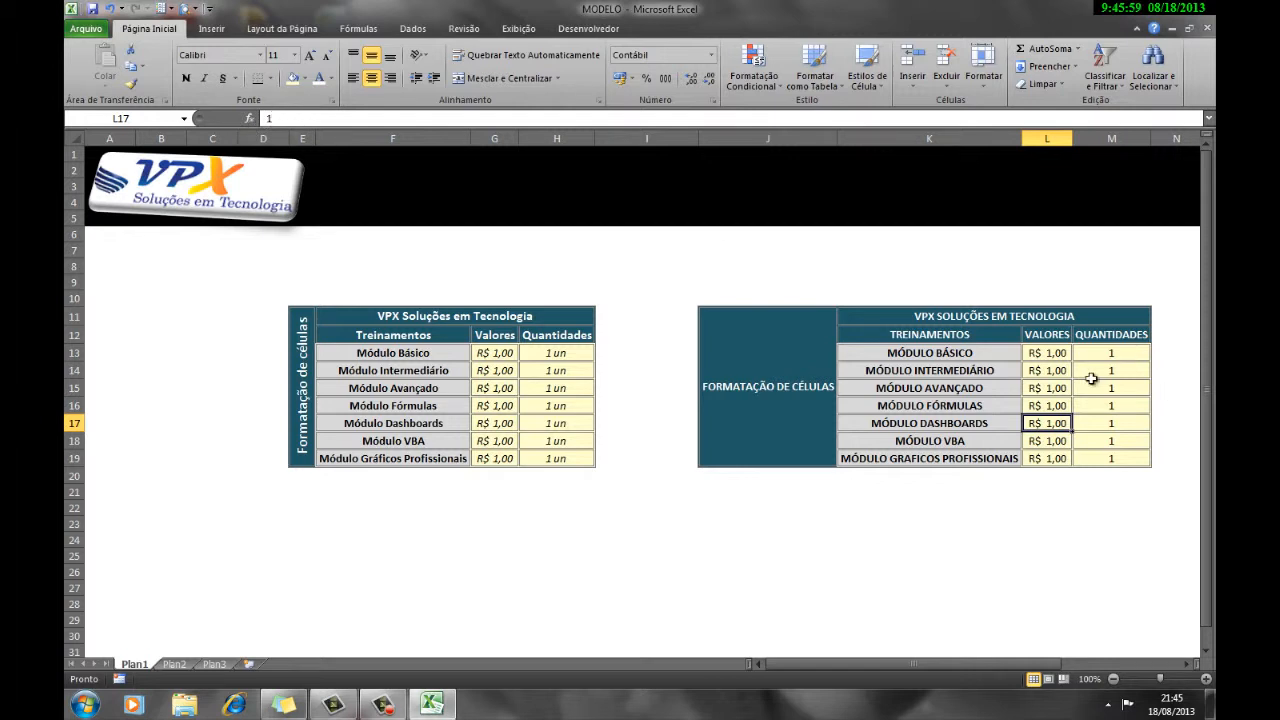
click(1052, 355)
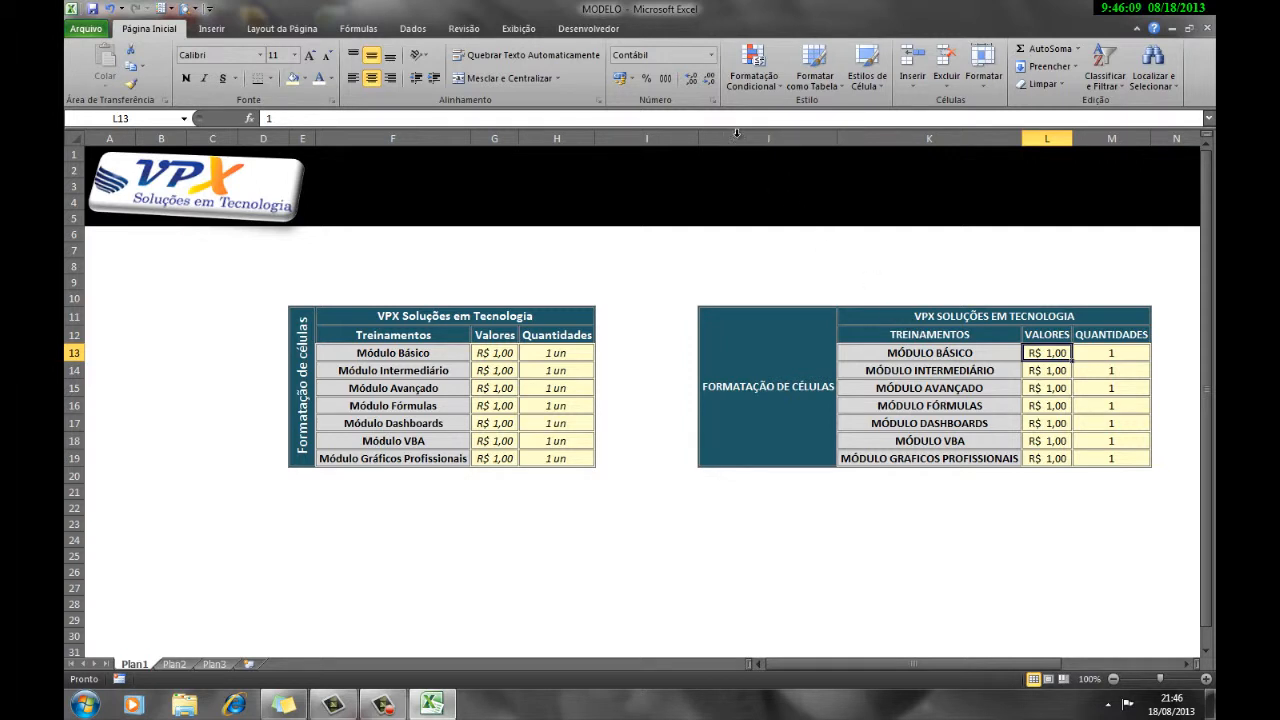
click(696, 82)
click(697, 82)
click(697, 82)
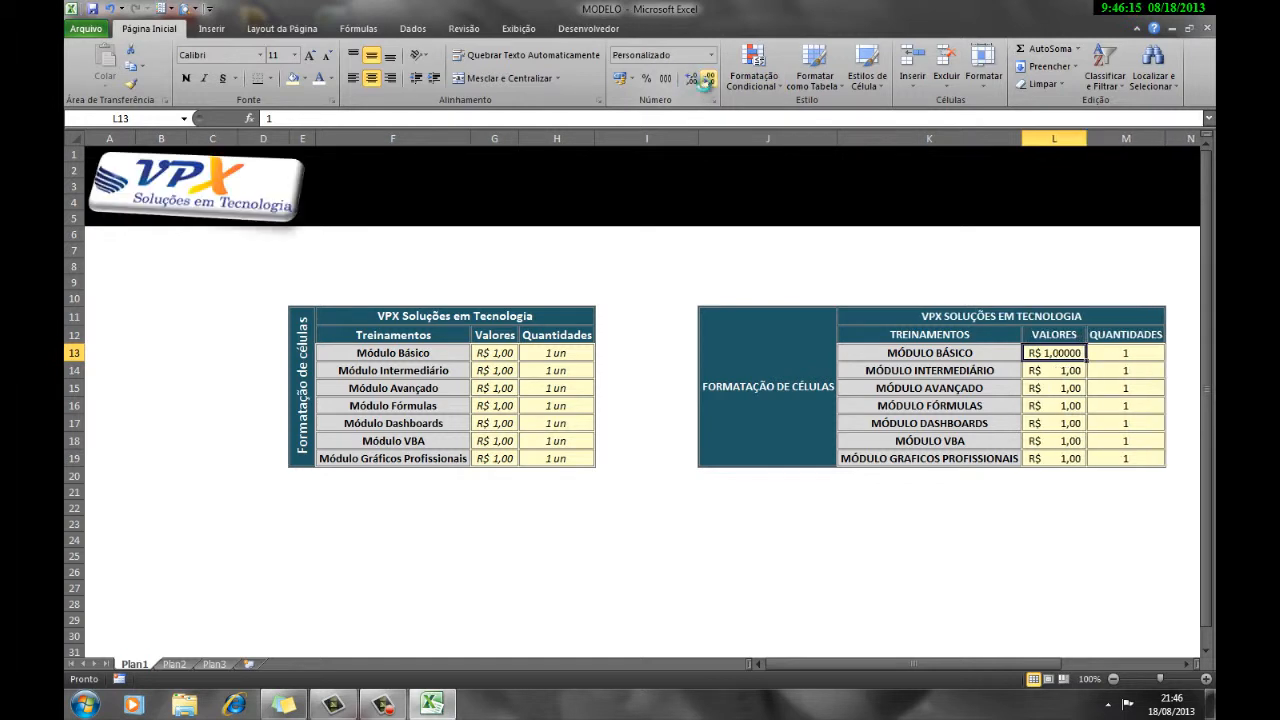
click(706, 84)
click(706, 84)
click(706, 84)
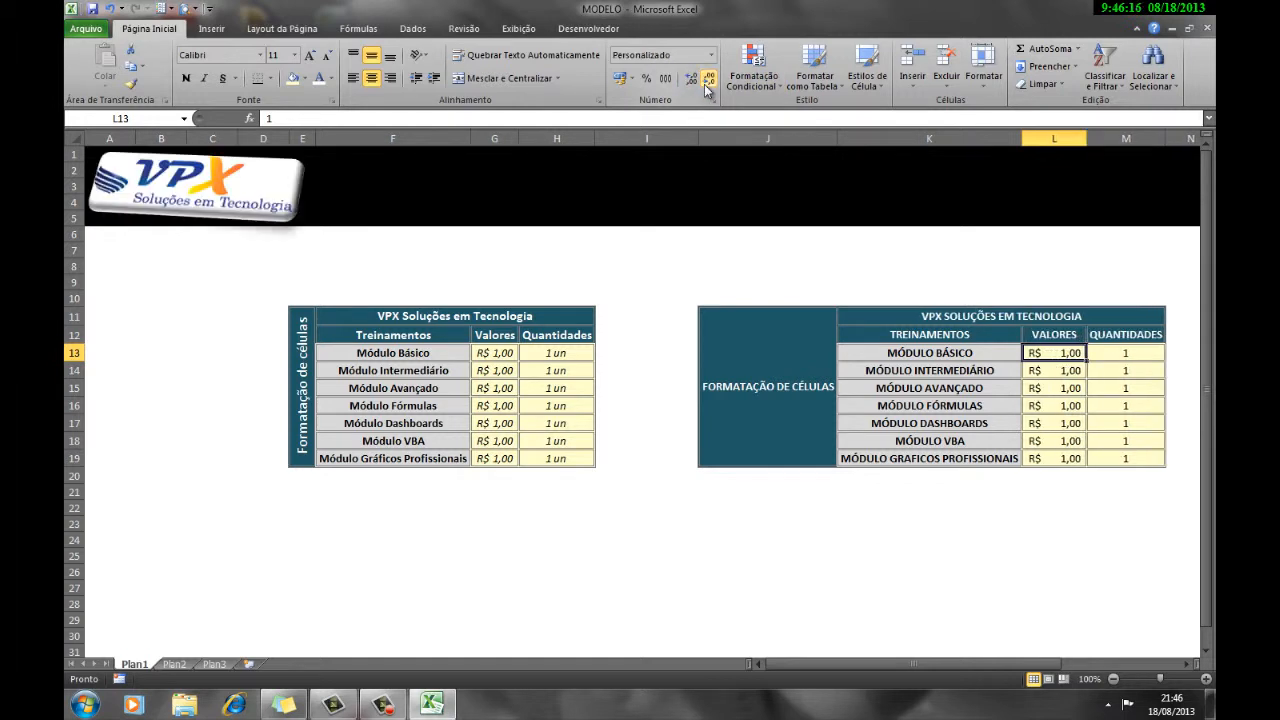
double_click(1087, 138)
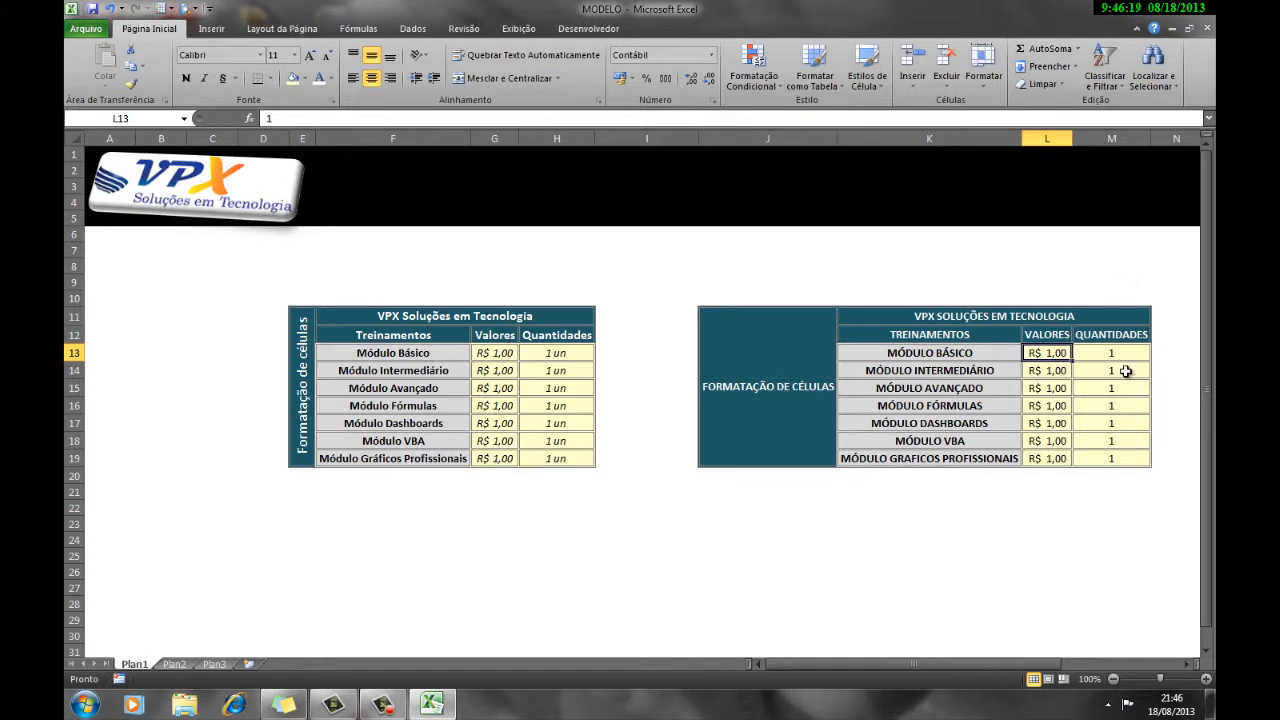
Apply the custom number format 0 "Un" to the QUANTIDADES cells M13 to M19.
drag(1126, 350, 1130, 462)
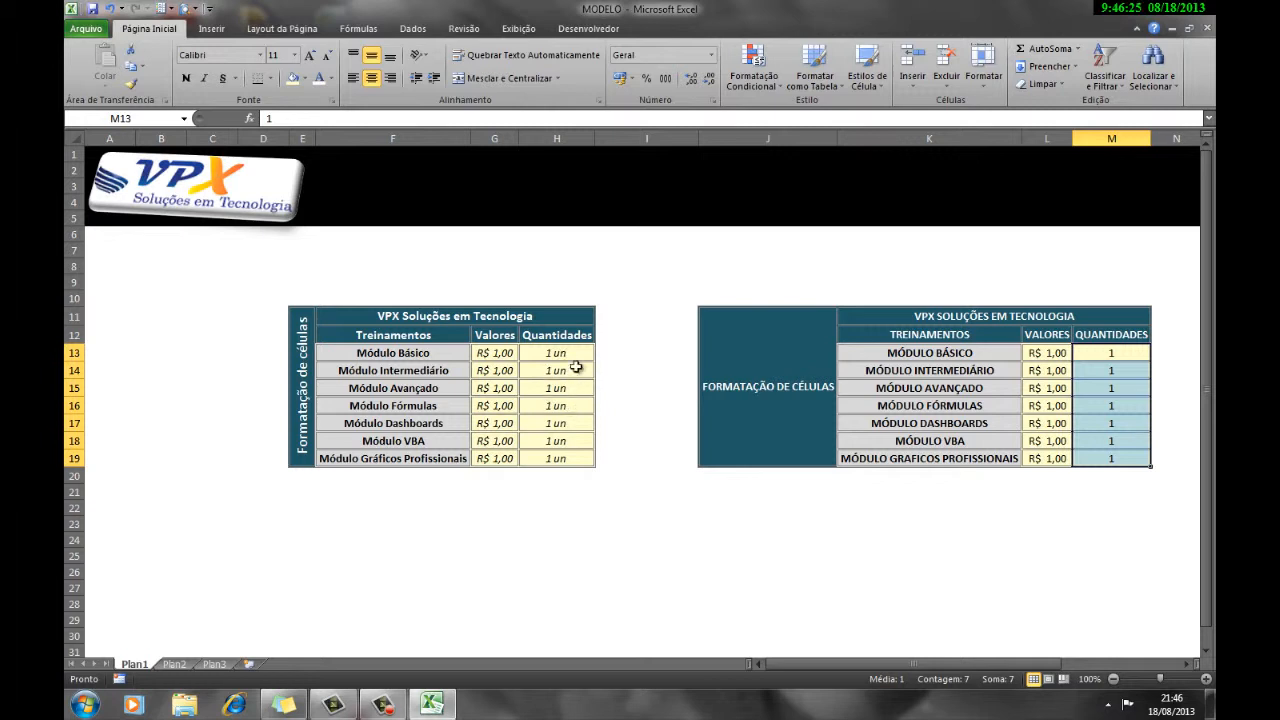
click(1120, 524)
drag(1115, 353, 1132, 458)
right_click(1123, 403)
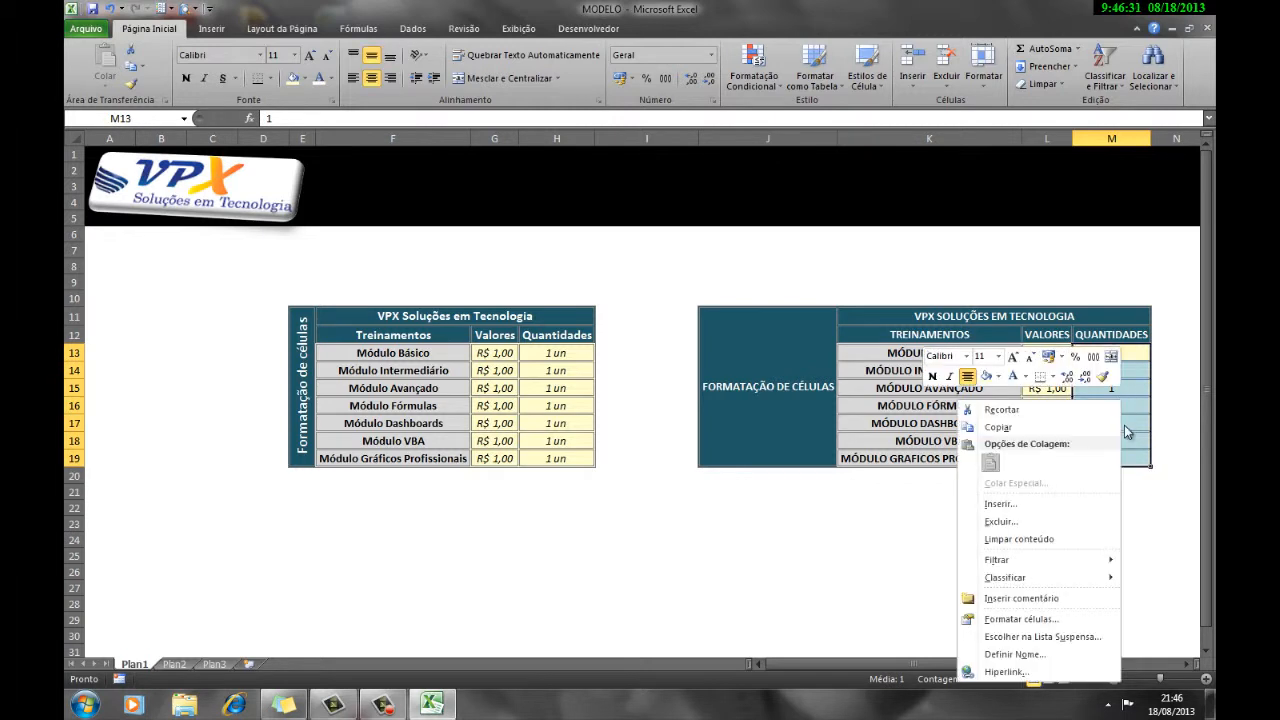
click(1035, 619)
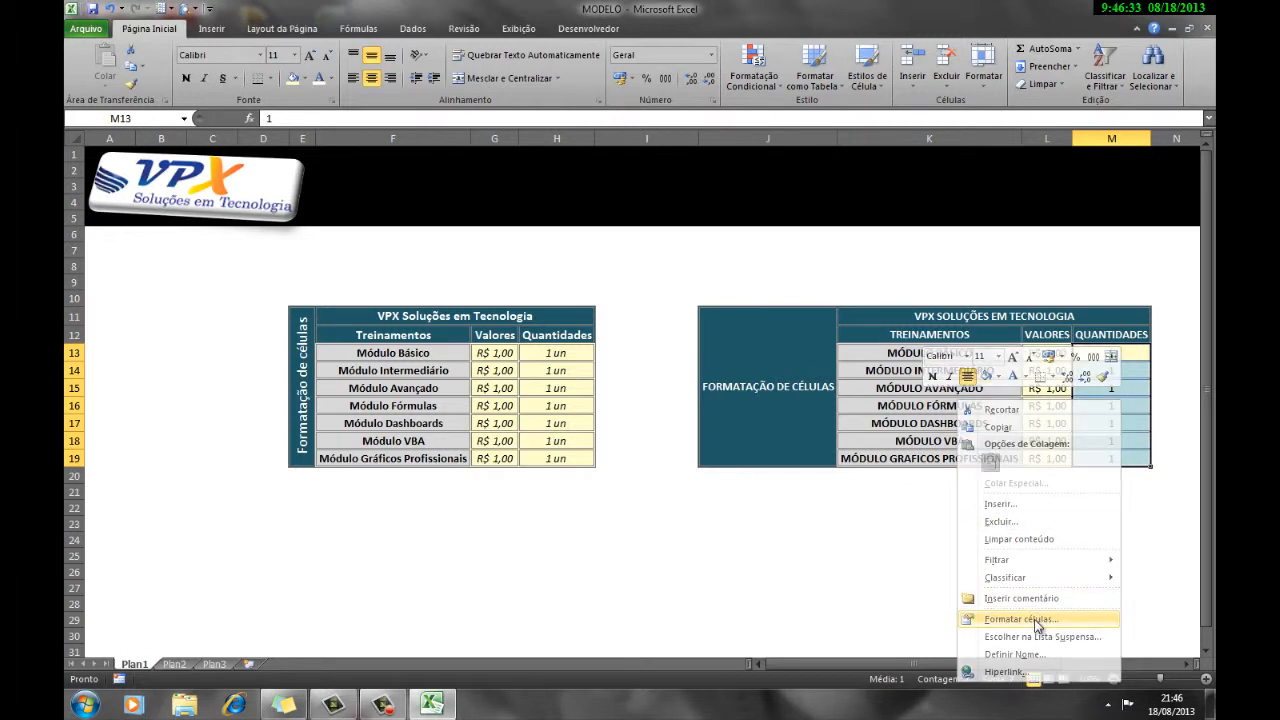
click(814, 359)
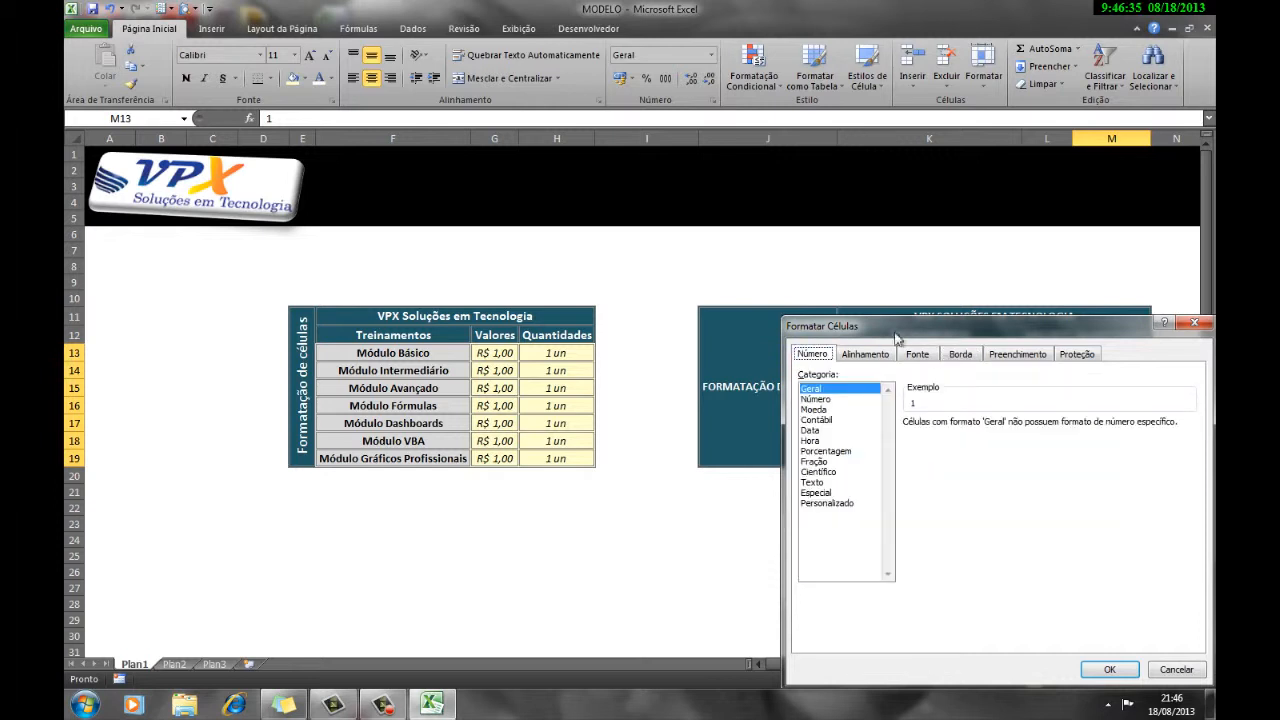
drag(910, 327, 552, 215)
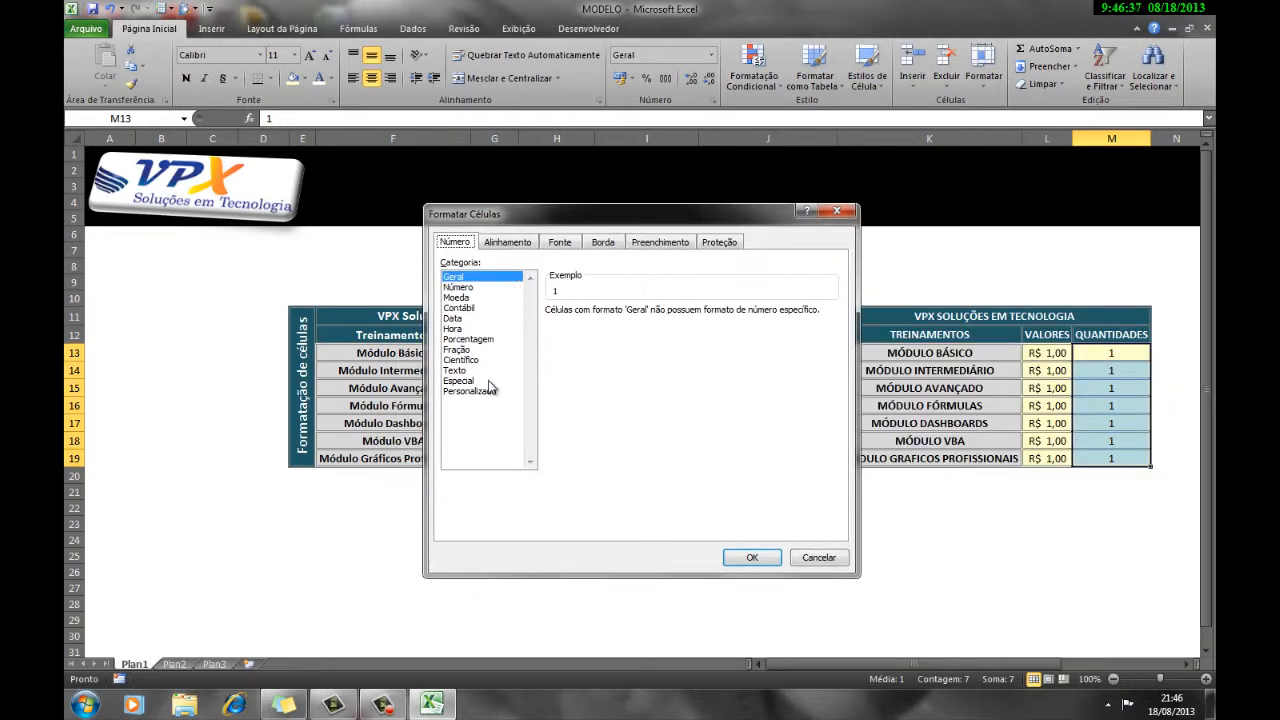
click(485, 391)
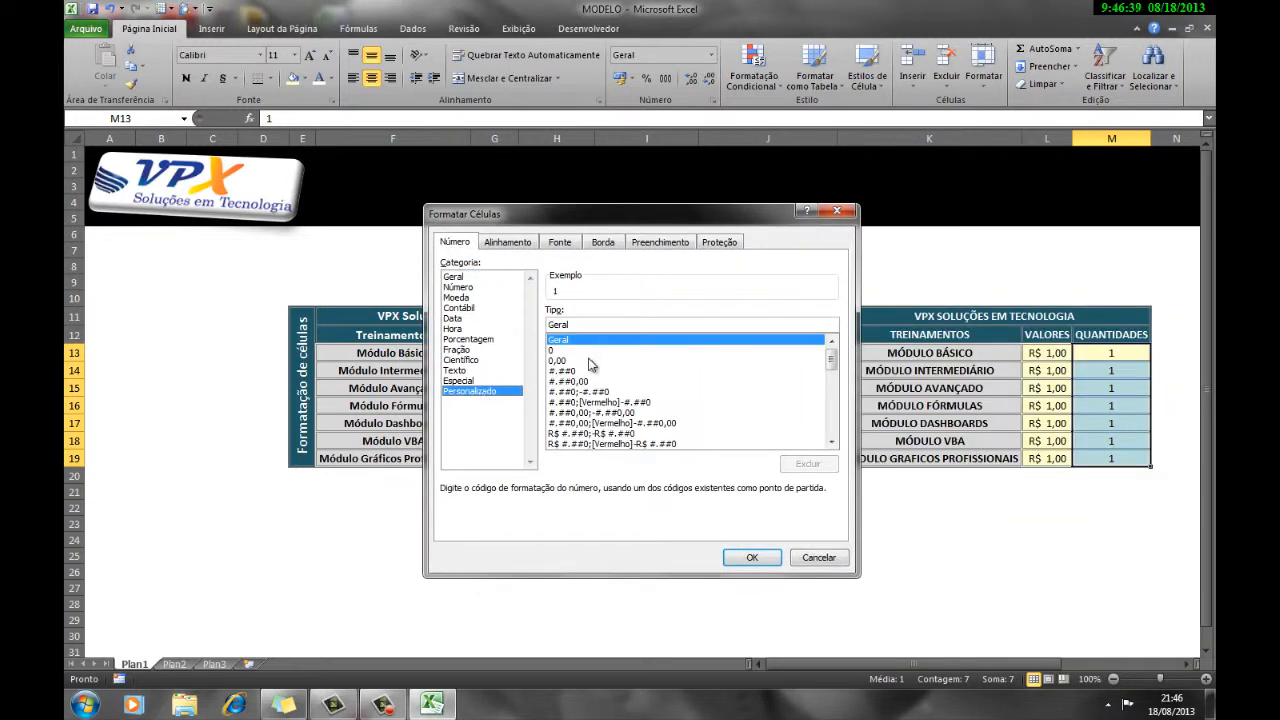
click(578, 351)
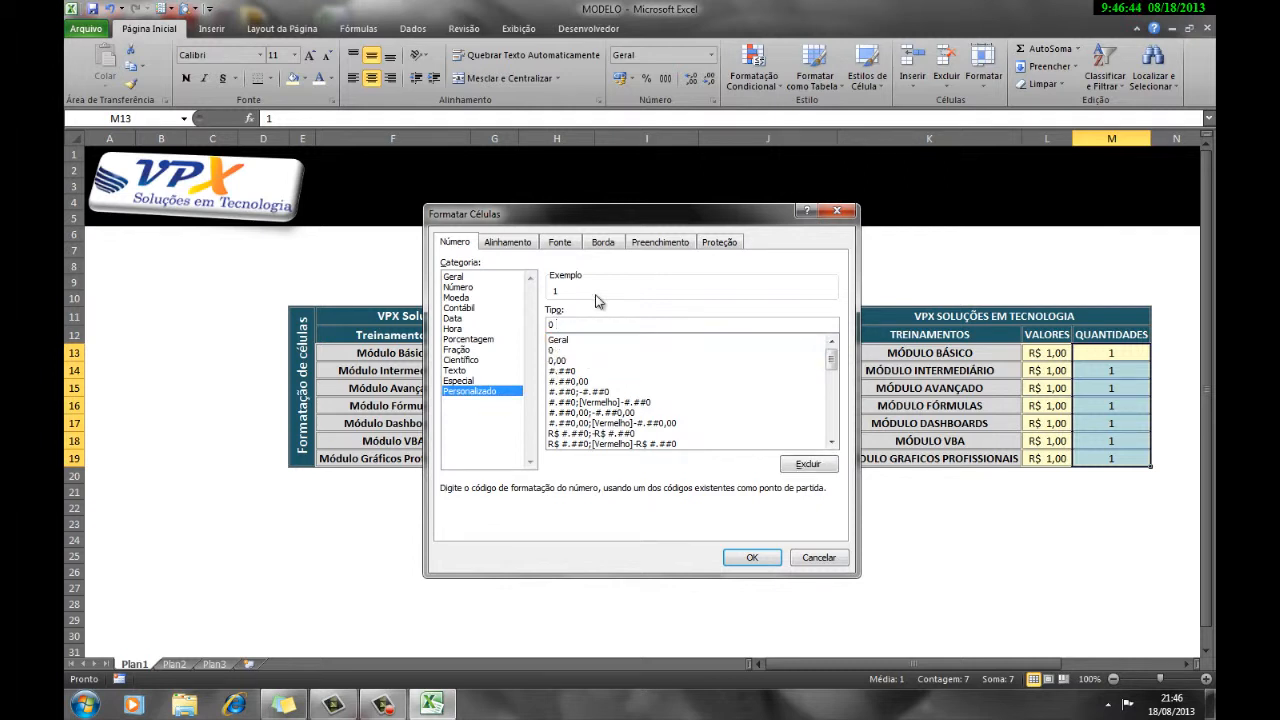
text("Un")
click(752, 566)
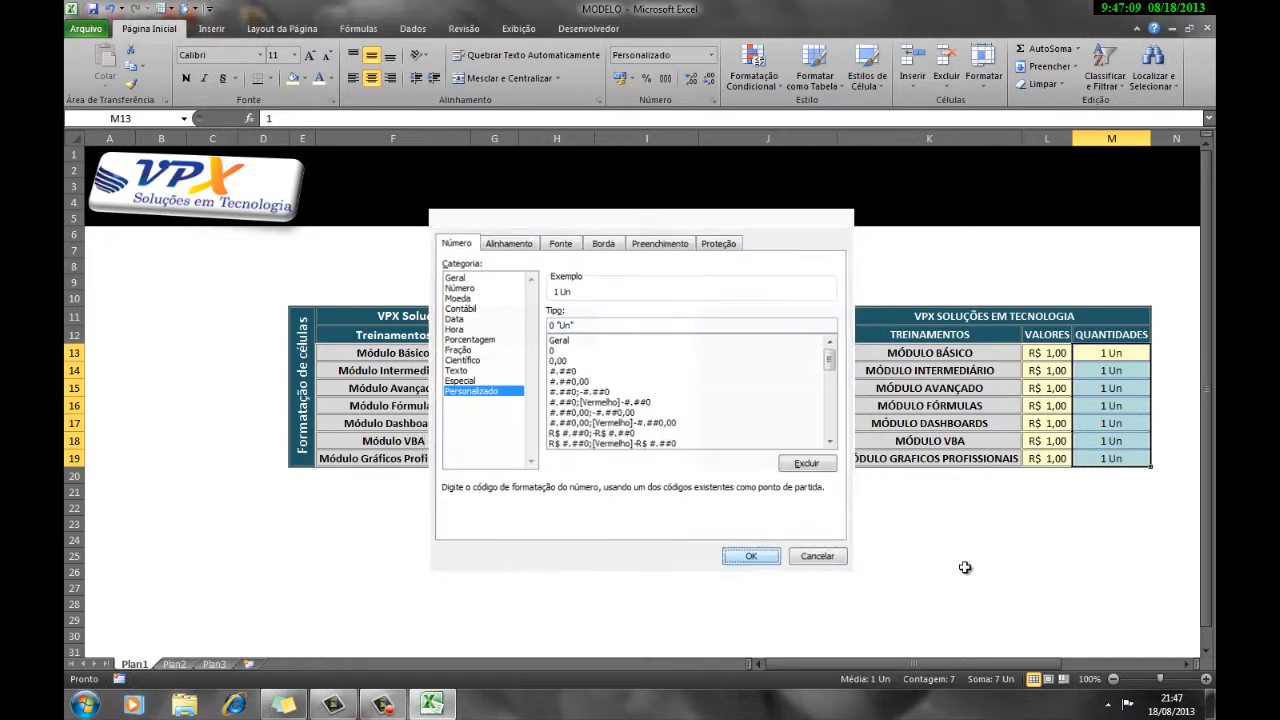
click(1010, 570)
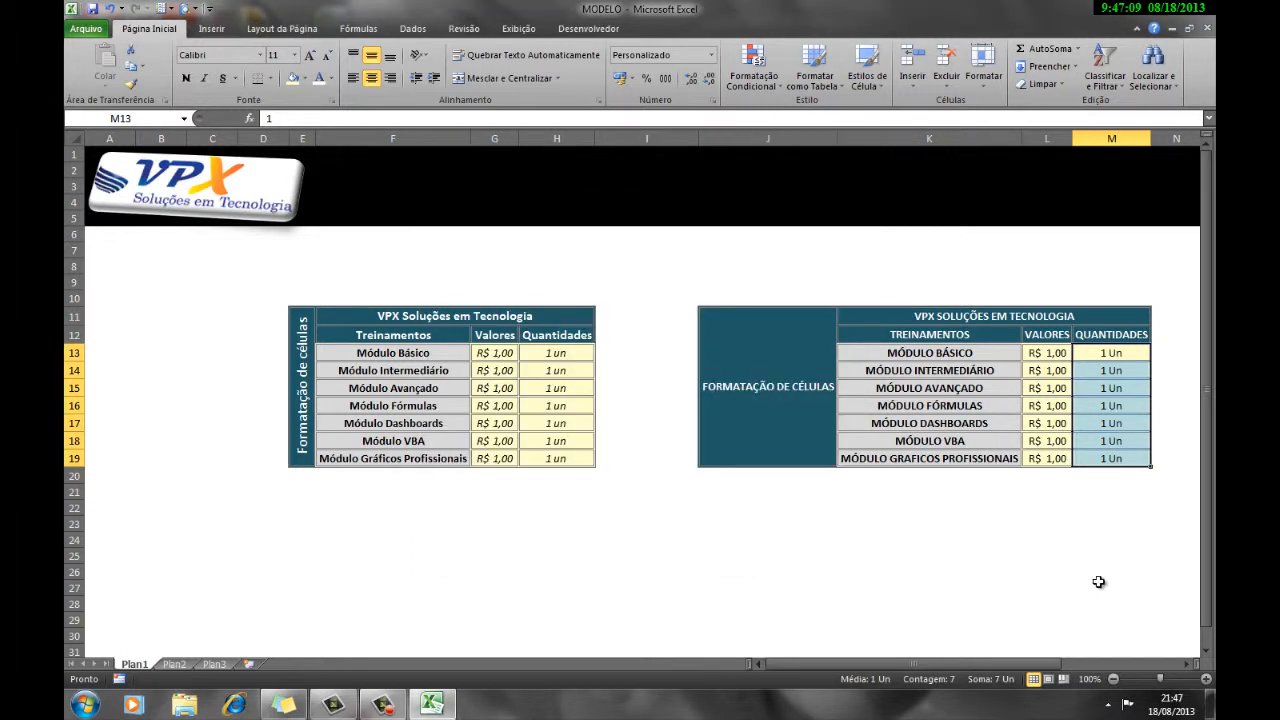
Test the quantity format in cell M15 with the values 5 and 7, and restore it to 1.
click(1111, 388)
text(5)
key(Return)
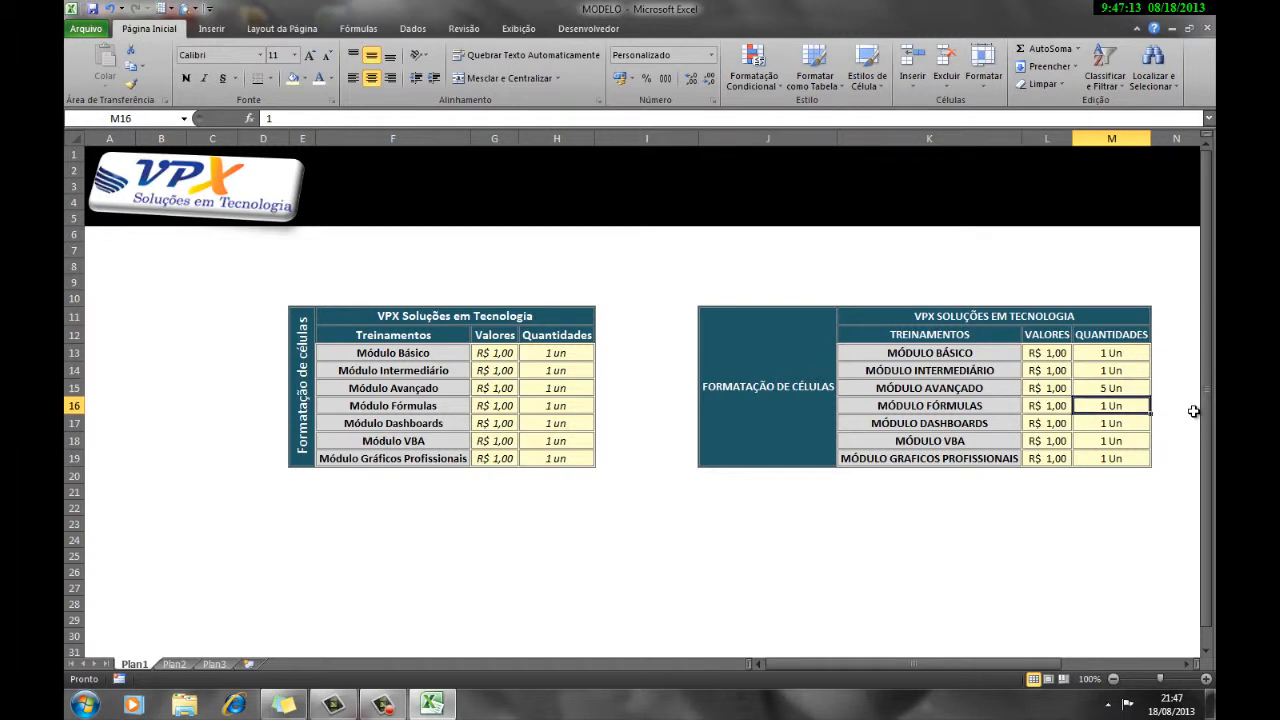
key(Up)
text(7)
key(Return)
key(Up)
text(1)
key(Return)
Test the quantity format in cell M14 with the value 100, and restore it to 1.
key(Up)
key(Up)
key(Up)
key(Down)
text(100)
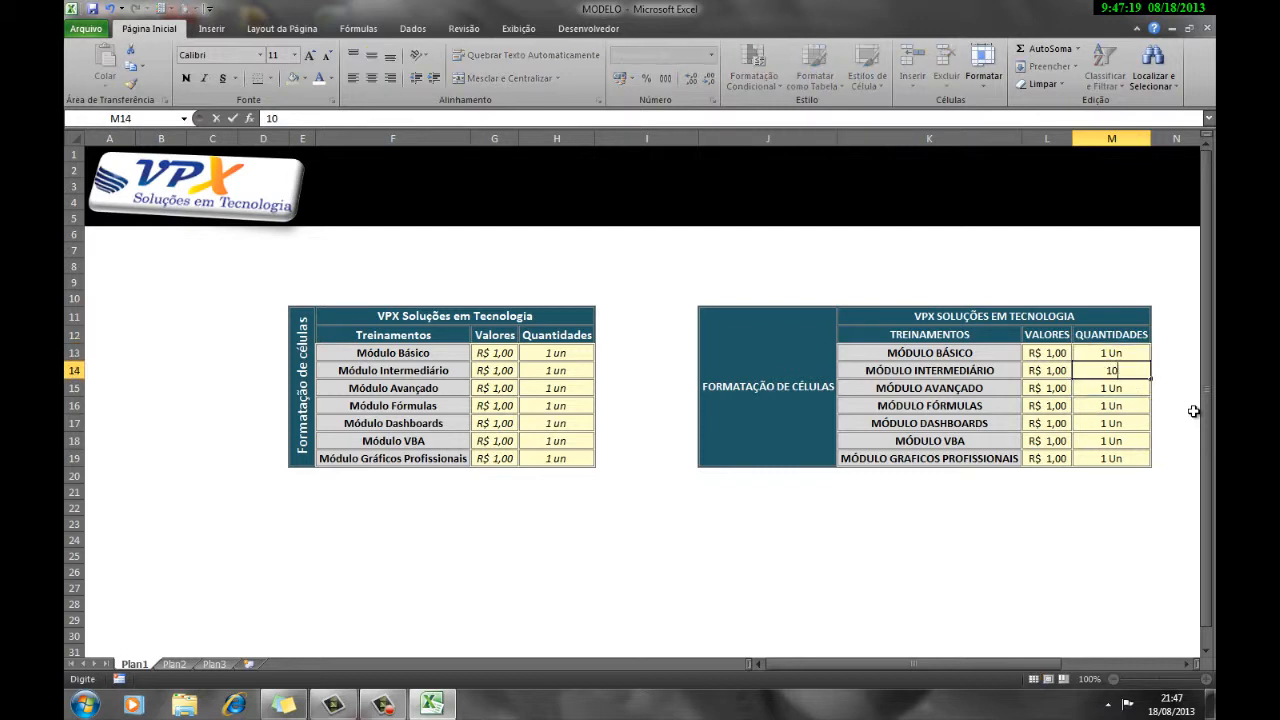
key(Return)
key(Up)
text(1)
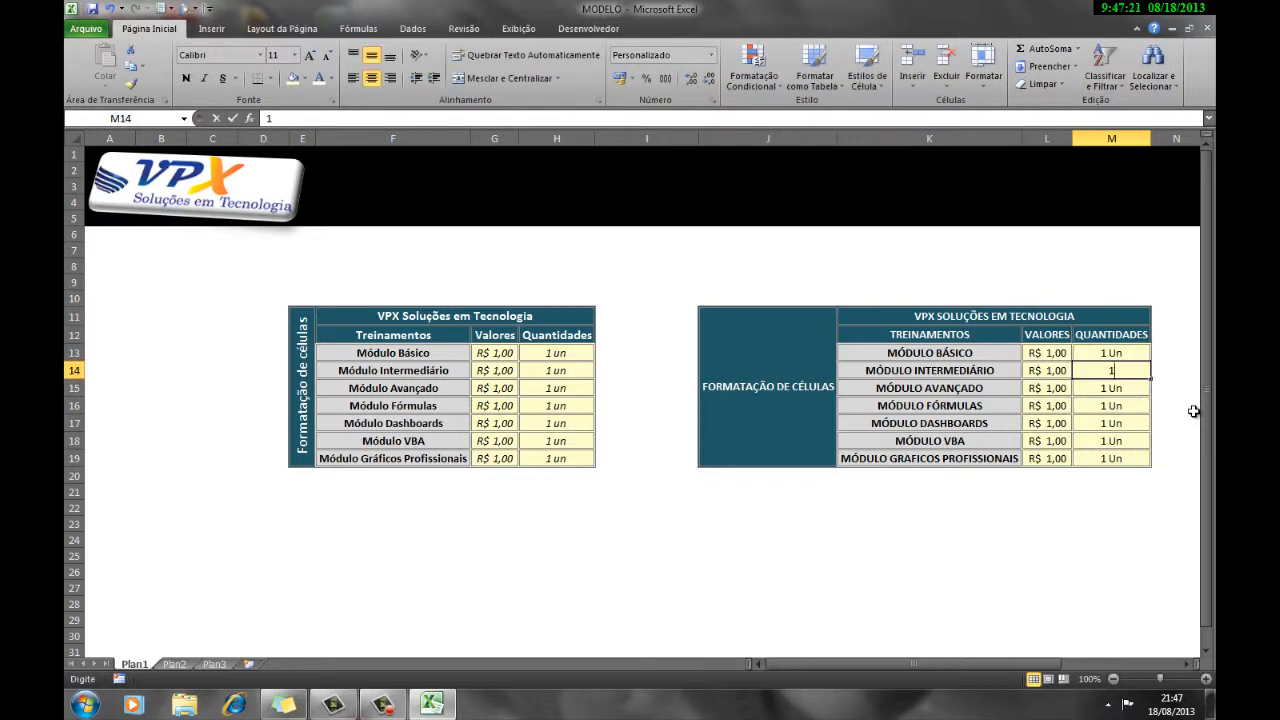
key(Return)
key(Up)
key(Up)
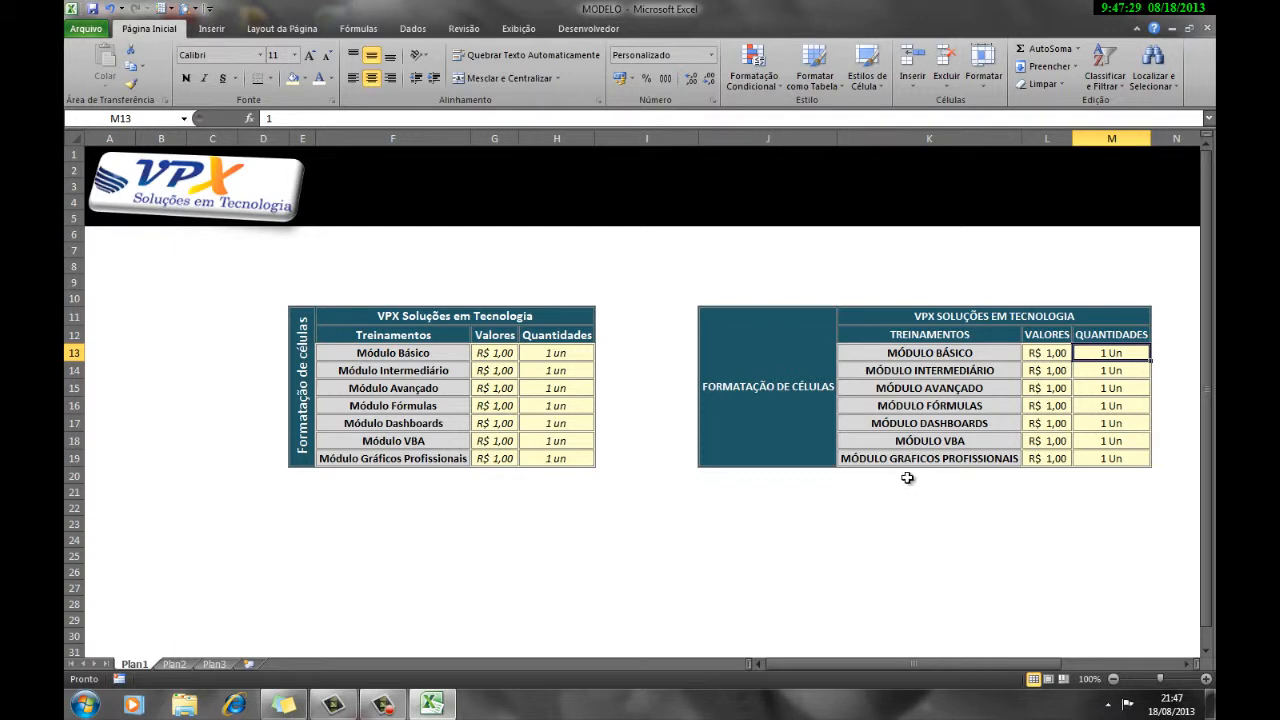
Set the text orientation of the merged FORMATAÇÃO DE CÉLULAS side label to 90 degrees and autofit column J to the rotated text.
click(930, 517)
click(792, 403)
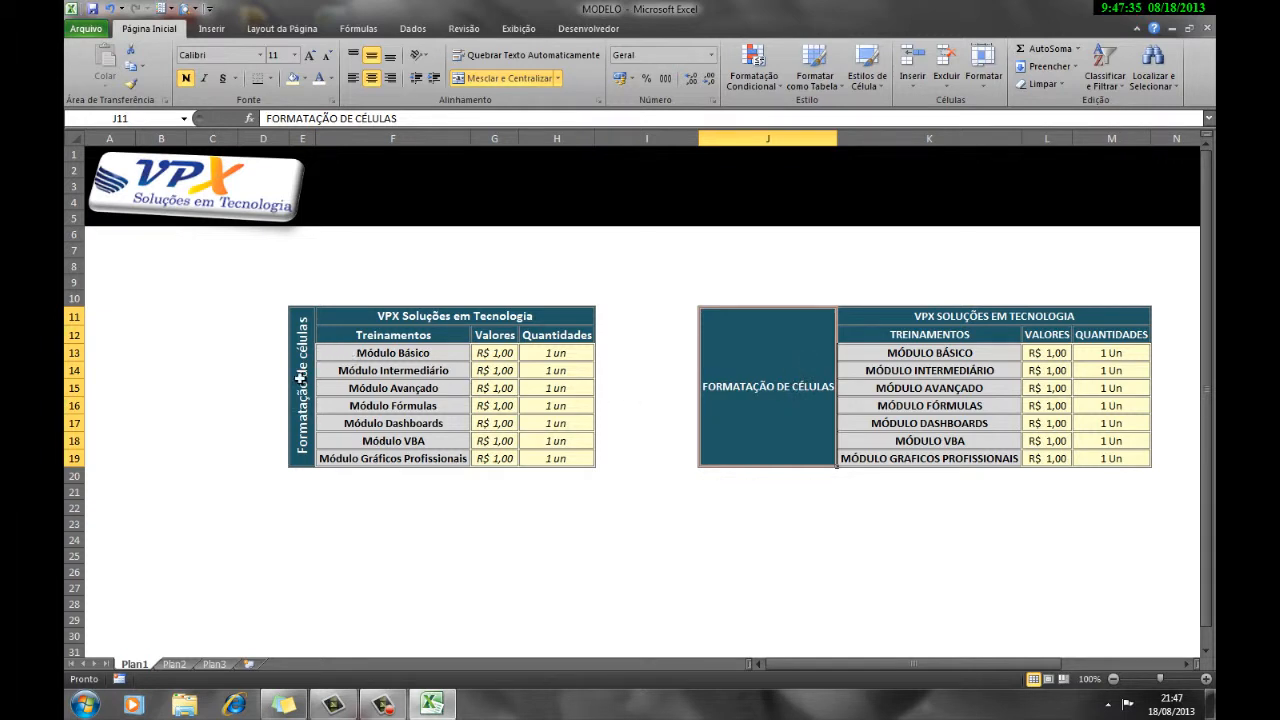
right_click(784, 372)
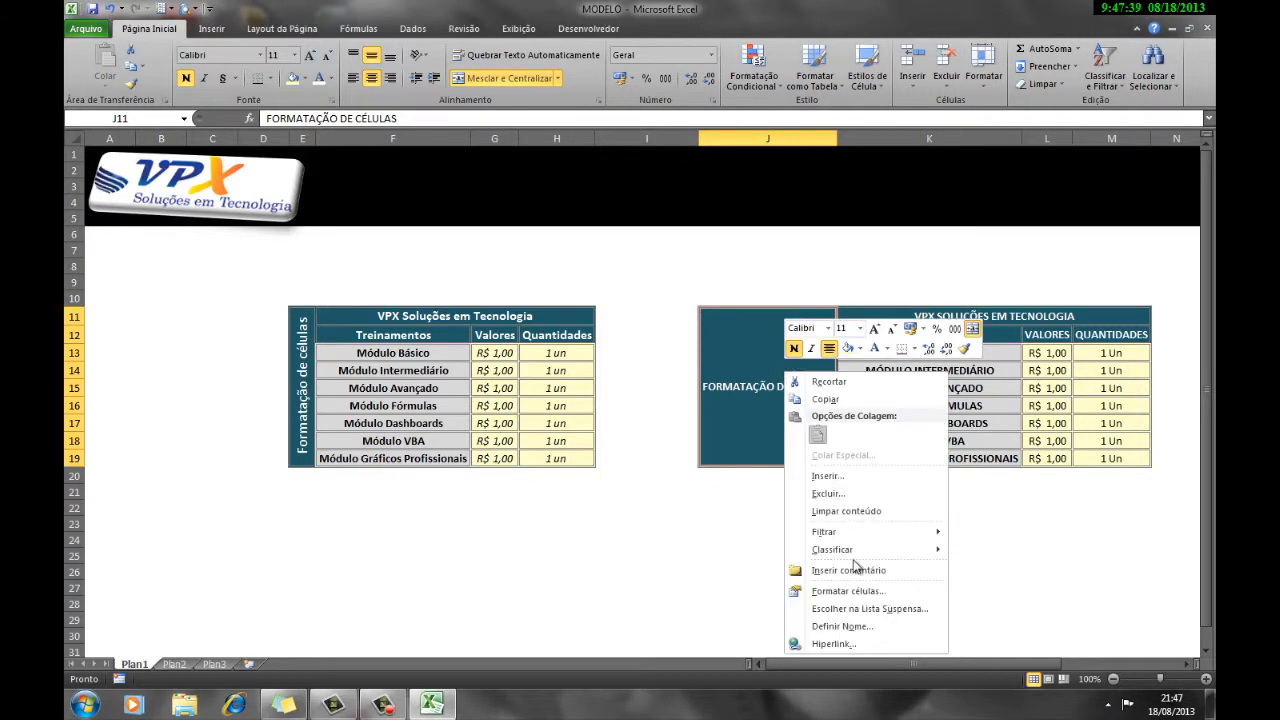
click(860, 593)
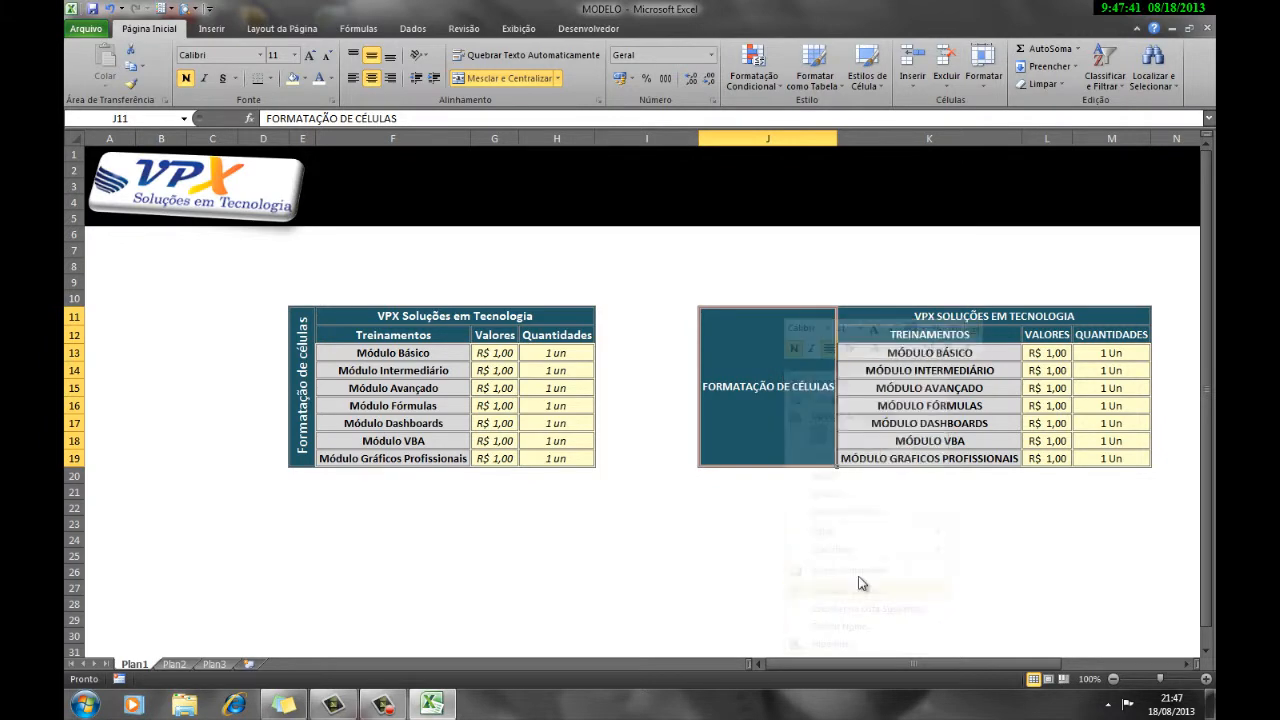
drag(968, 322, 499, 237)
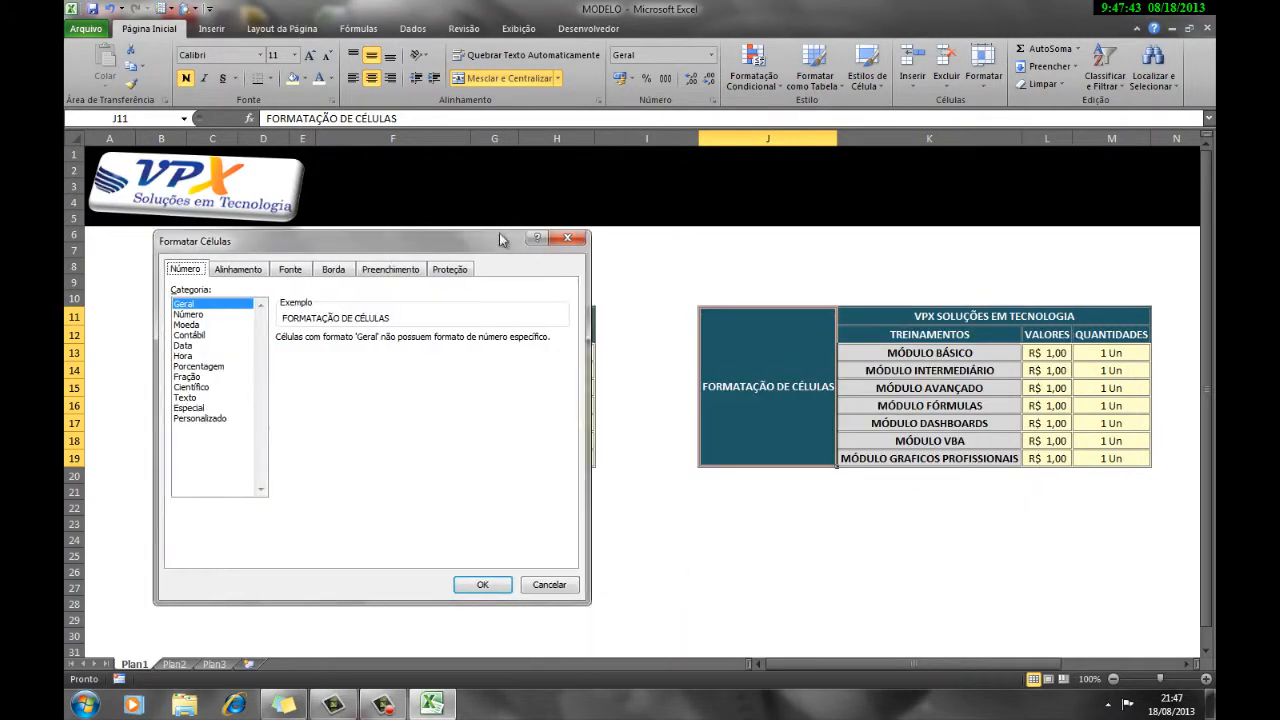
click(238, 270)
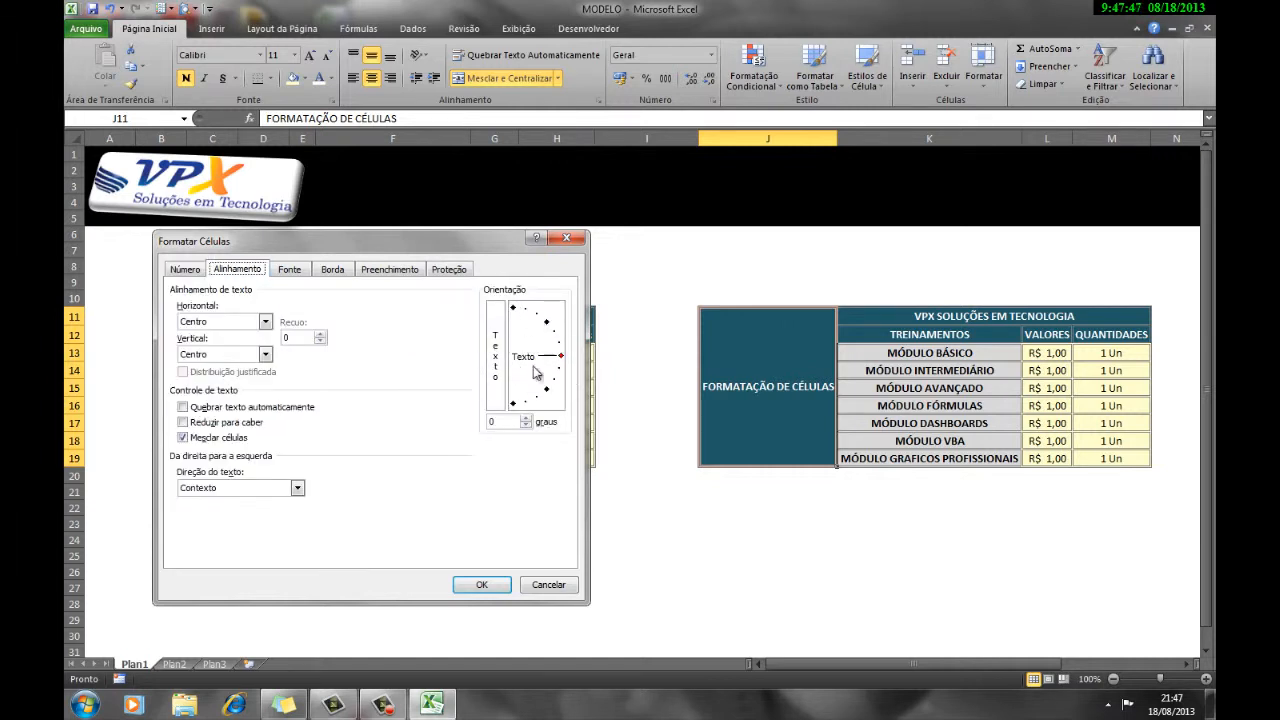
drag(560, 360, 535, 316)
drag(566, 428, 513, 308)
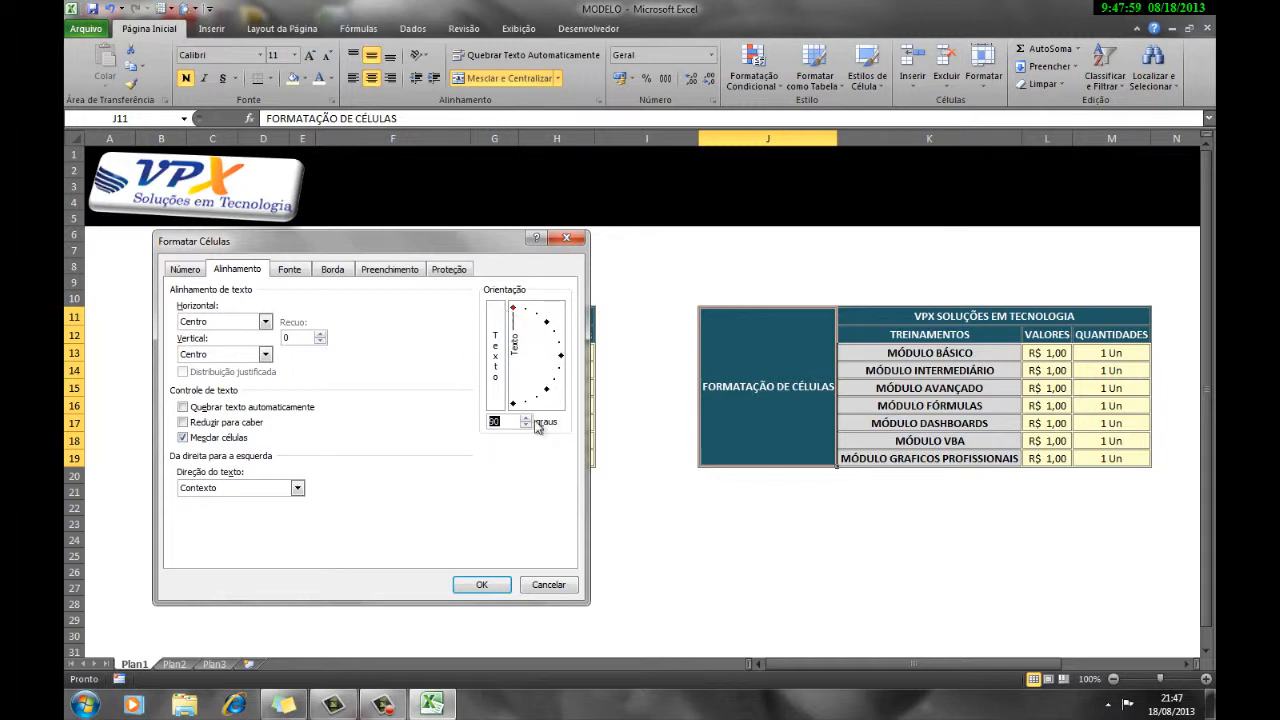
click(505, 592)
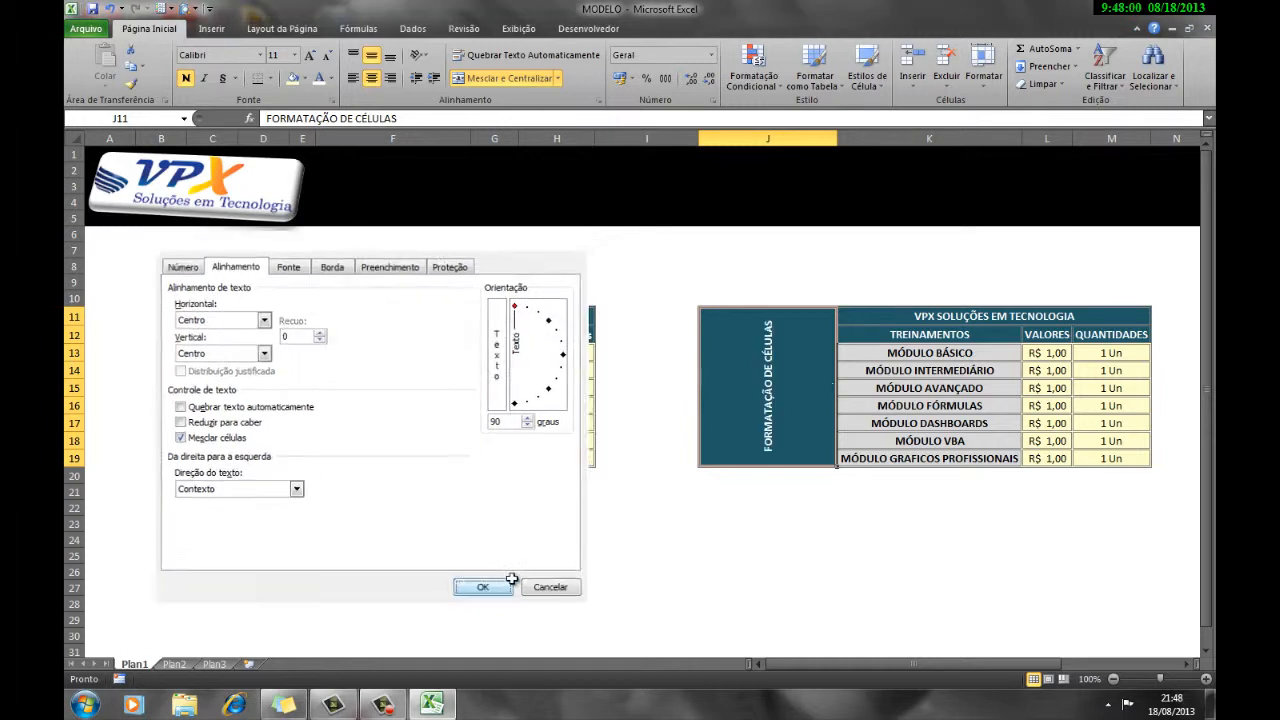
click(819, 539)
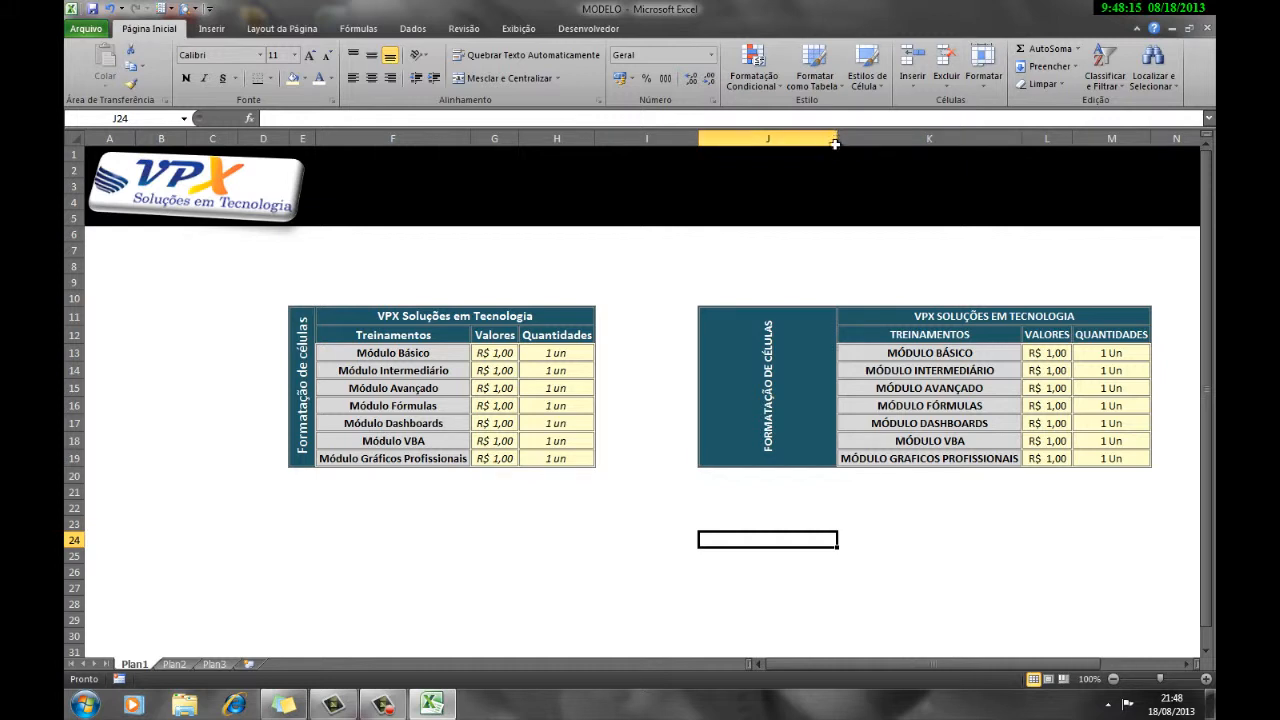
double_click(838, 137)
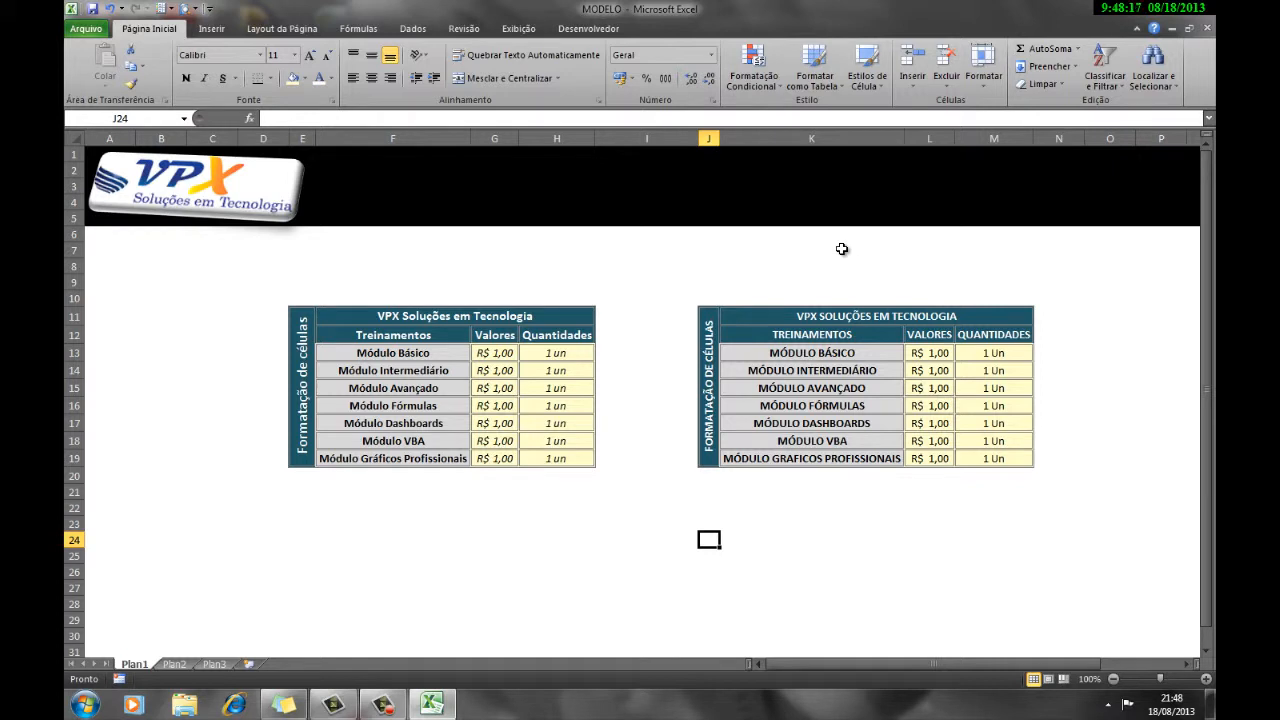